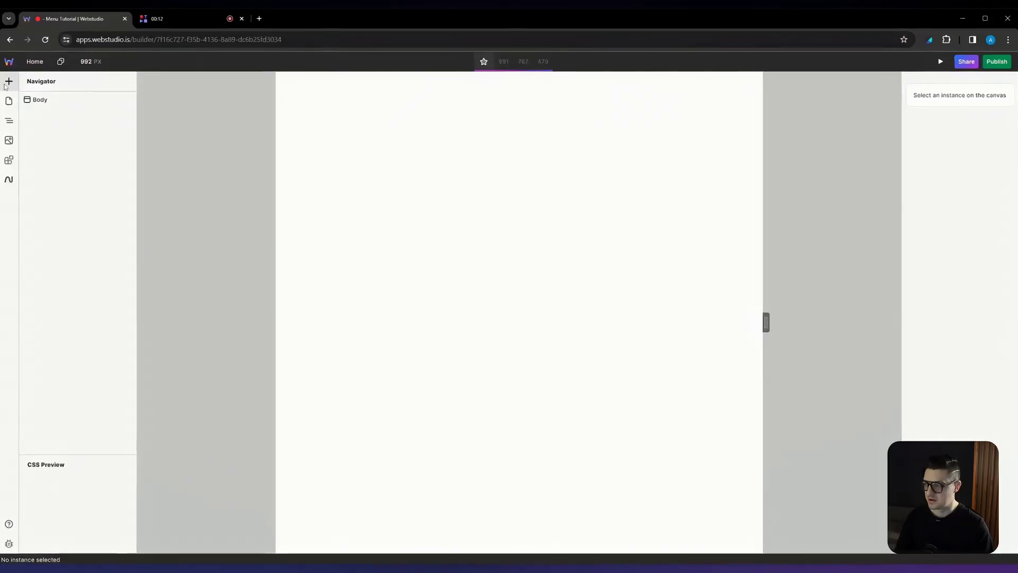
Add a box to the page body and rename it Menu
click(9, 80)
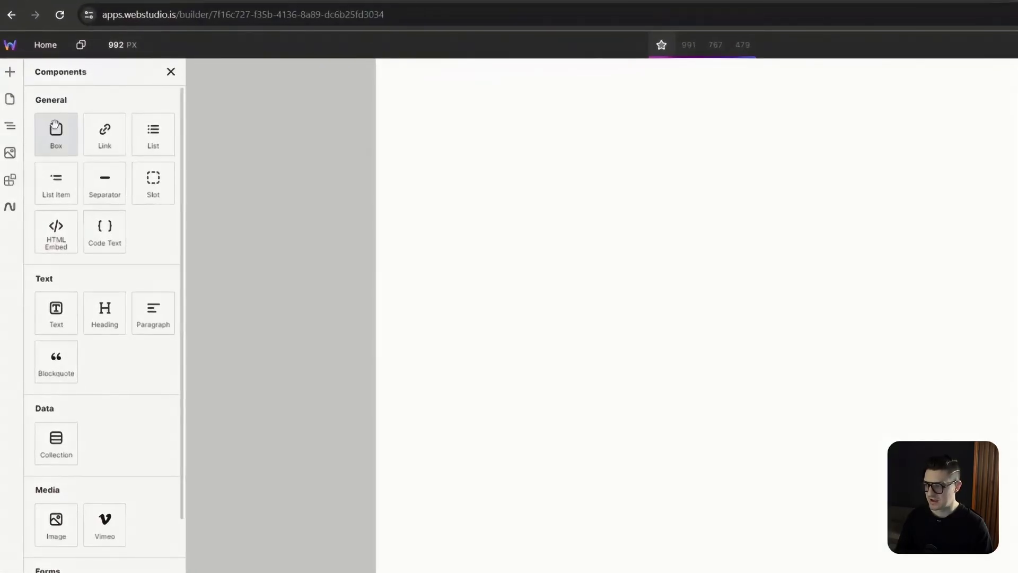
drag(55, 126, 527, 109)
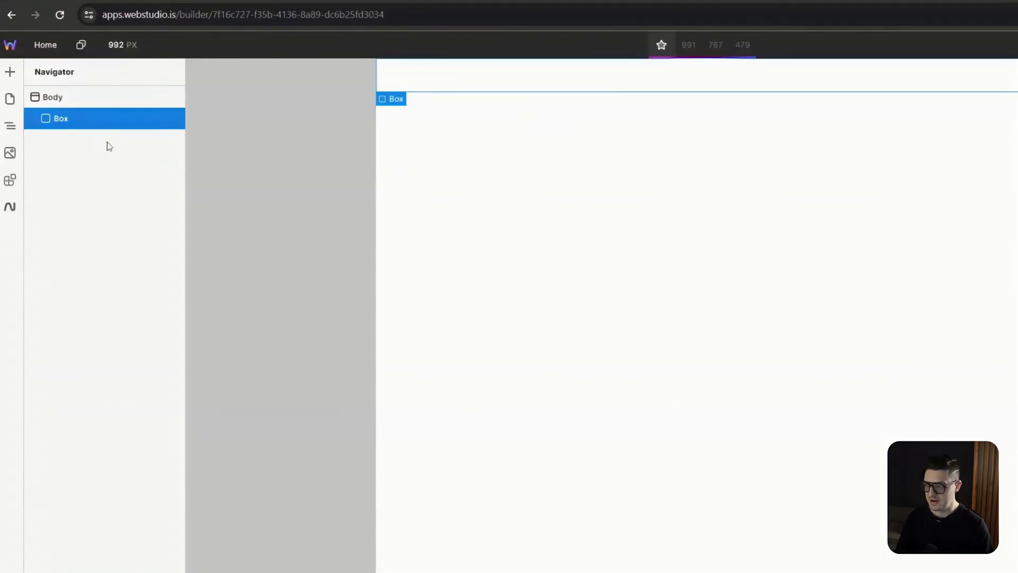
double_click(71, 121)
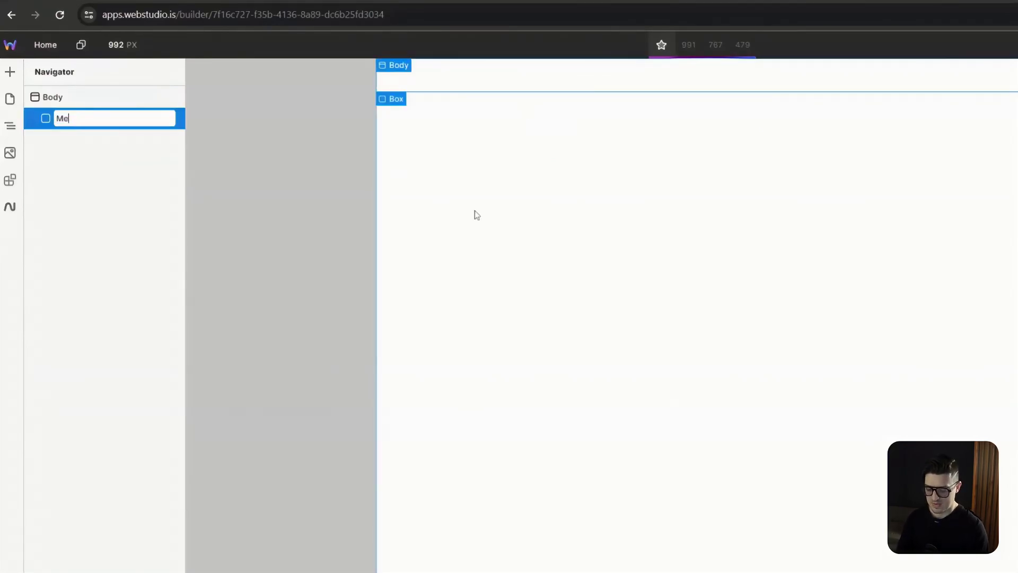
key(Return)
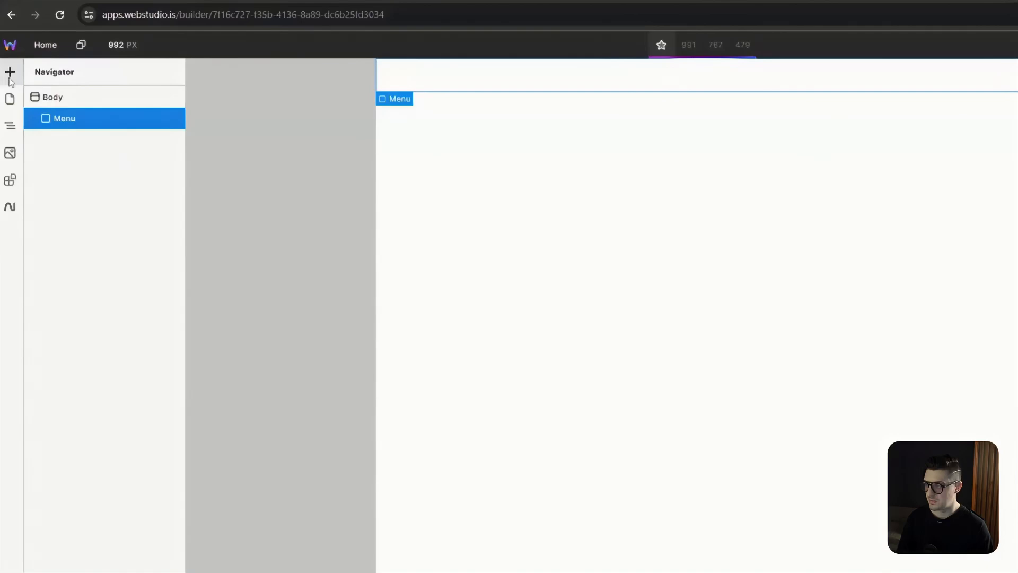
Add a box inside Menu and set its layout to Flex with Space-Between justification
click(9, 81)
click(59, 136)
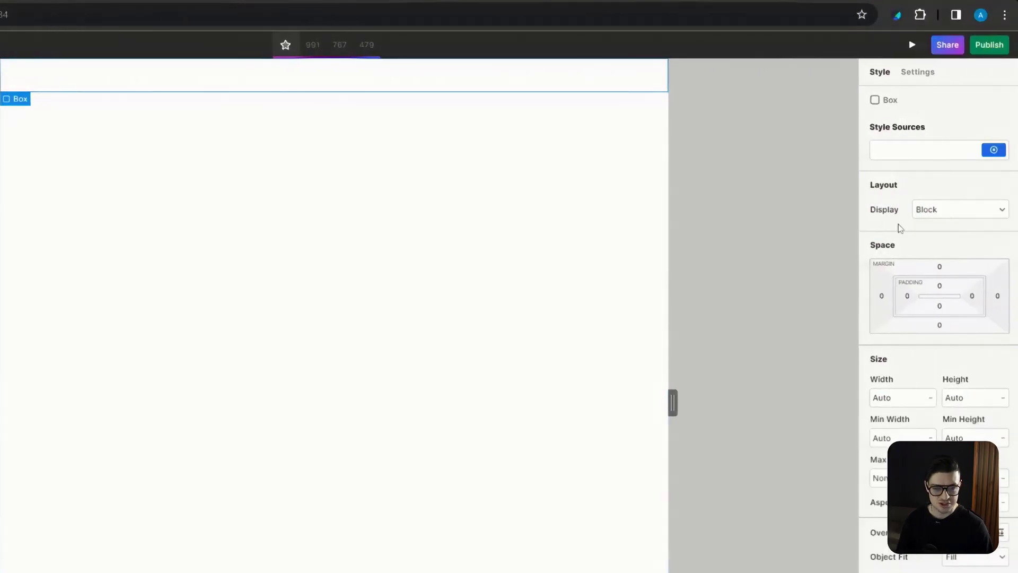
click(947, 207)
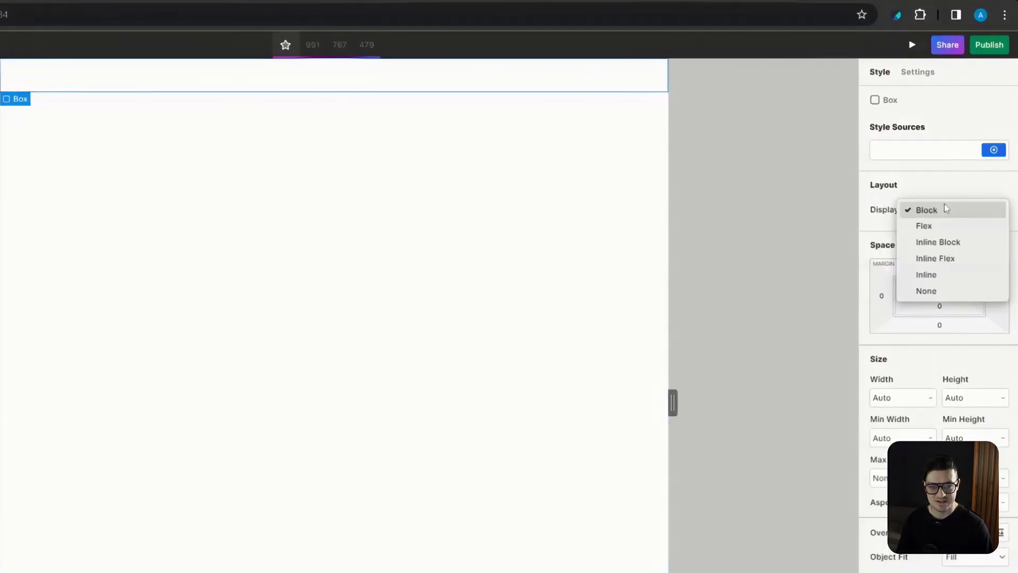
click(939, 225)
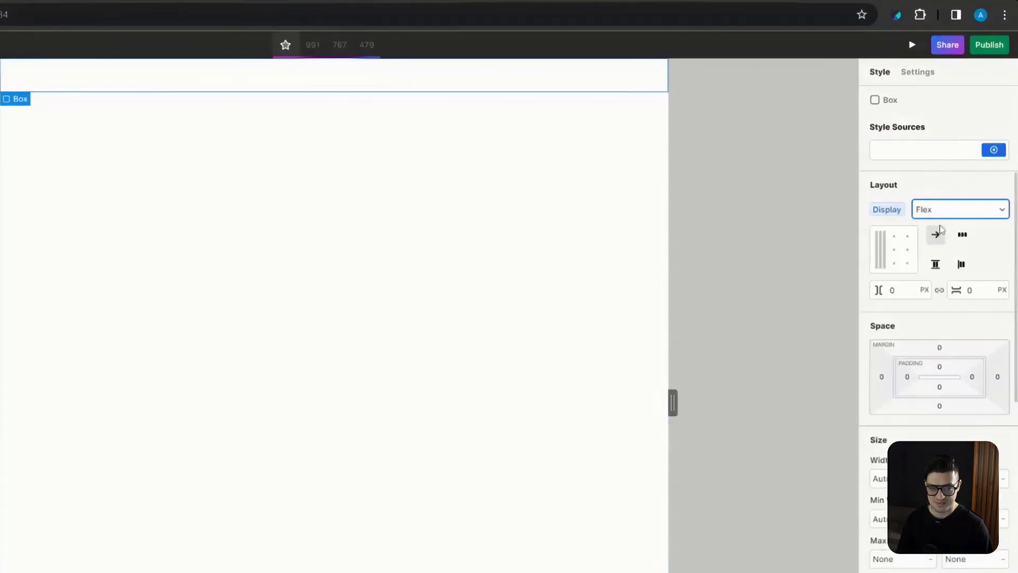
click(962, 265)
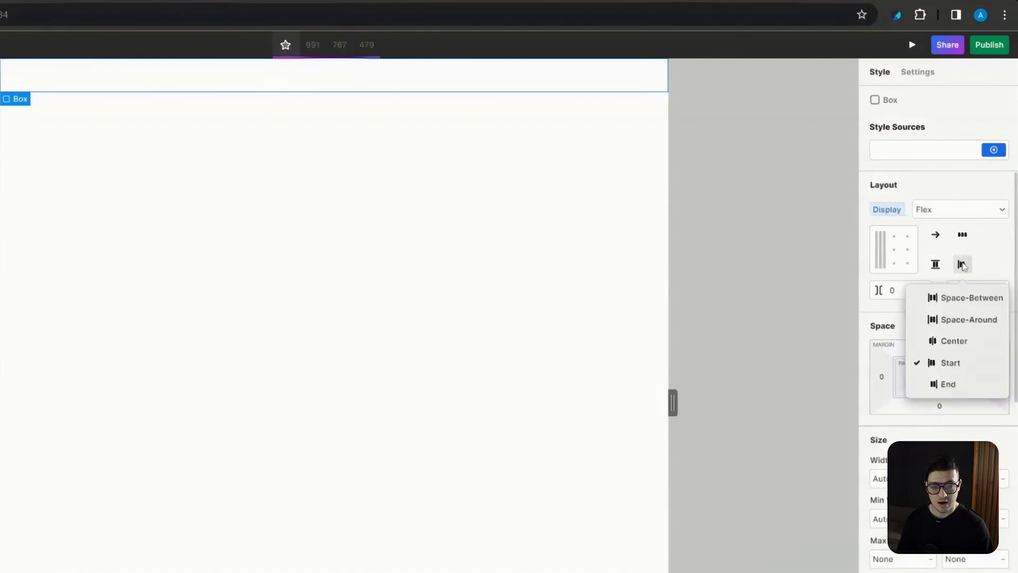
click(966, 298)
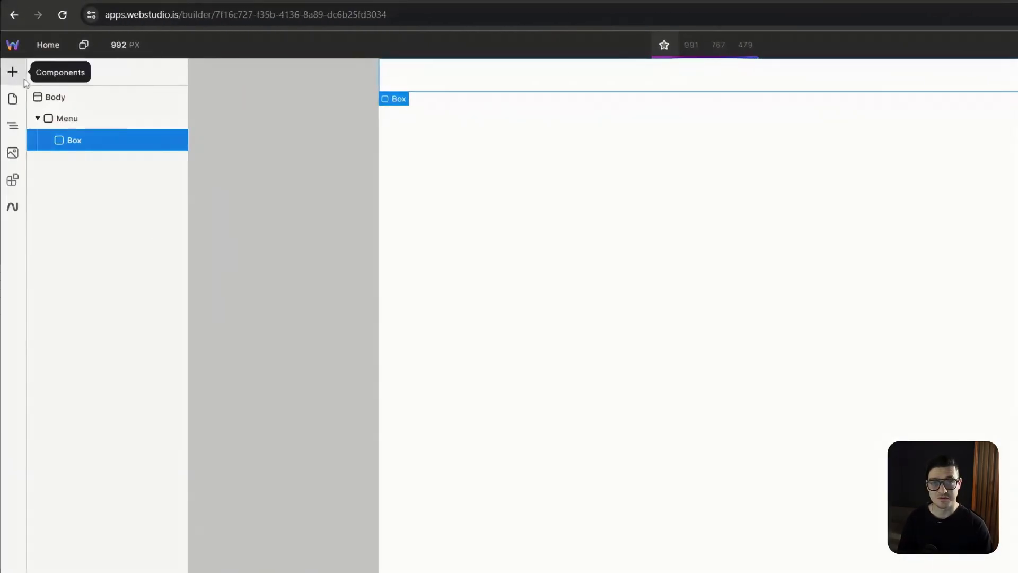
Insert a link in the flex box inside Menu and place an image component inside that link
click(24, 82)
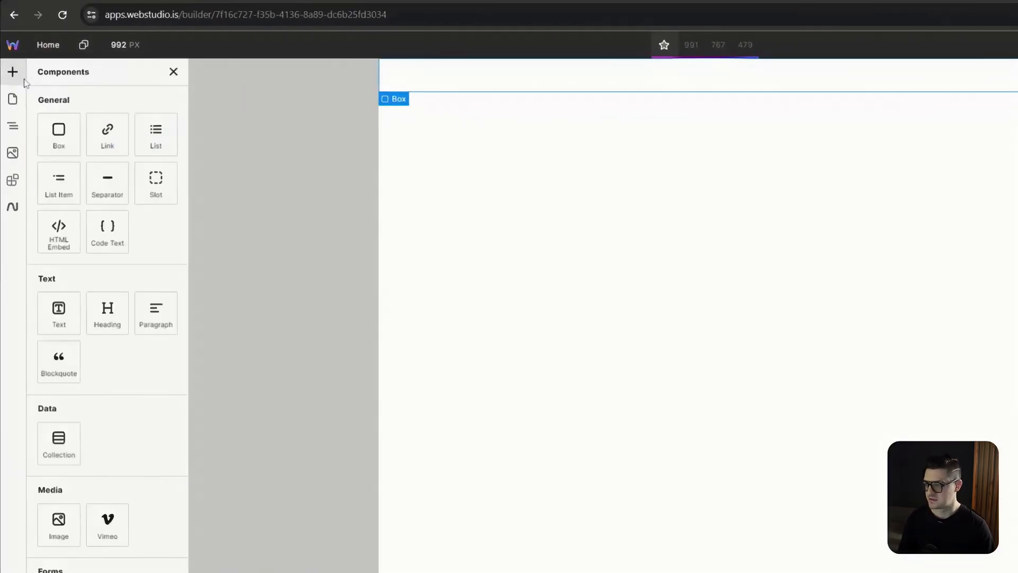
click(105, 128)
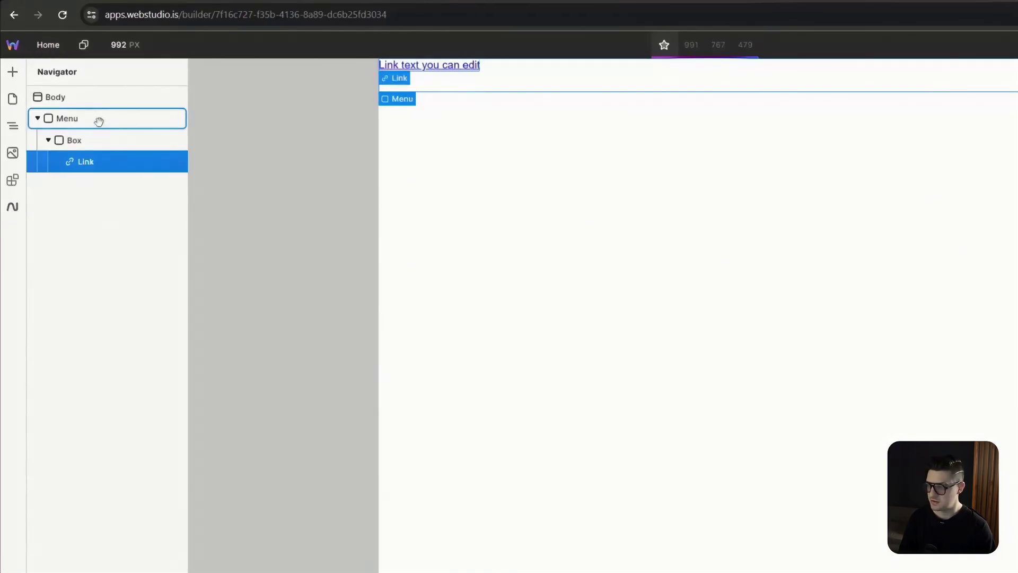
click(12, 71)
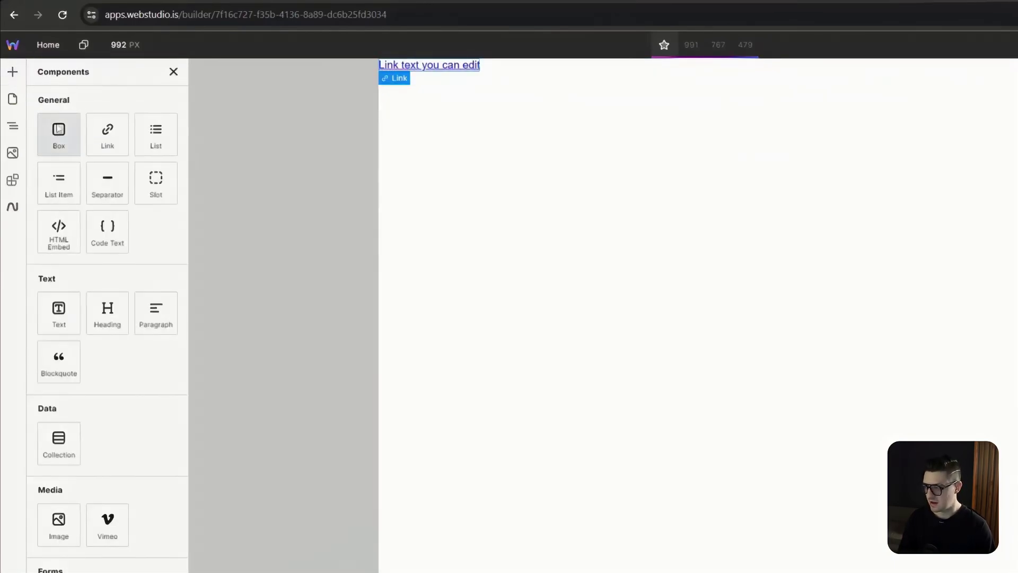
click(59, 521)
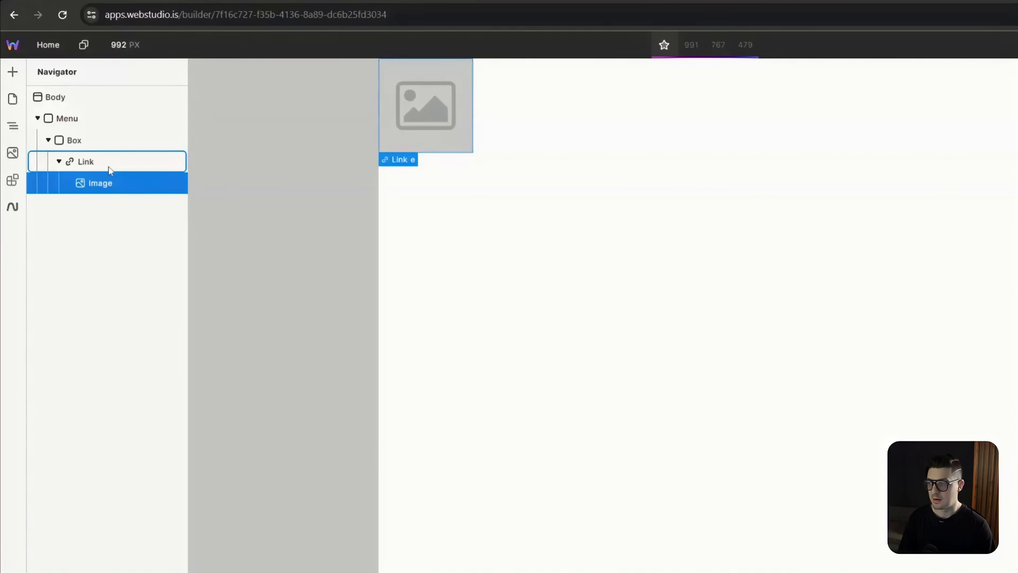
click(61, 164)
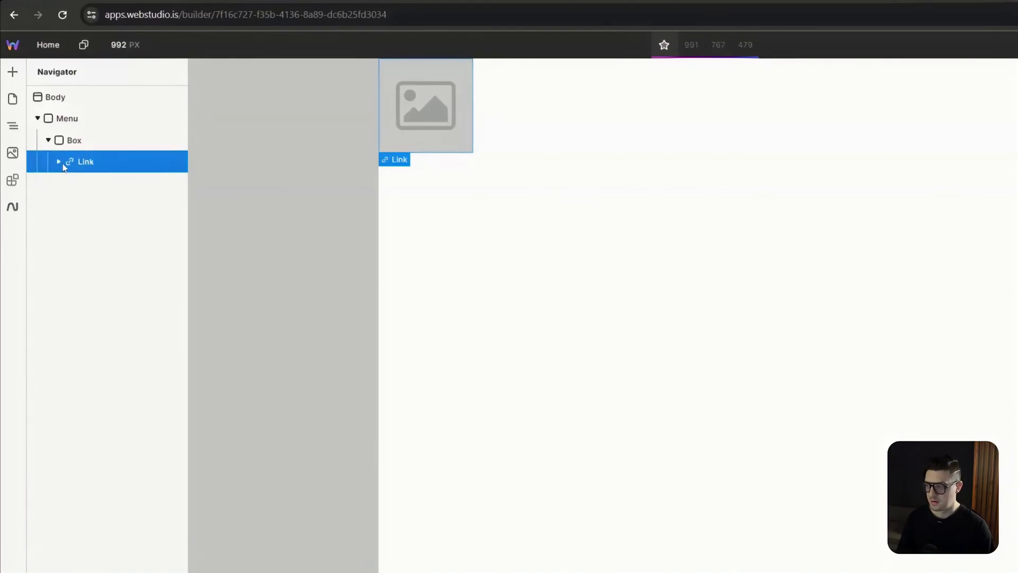
Add another box inside the flex box, after the image link, and rename it Desktop Links
click(100, 147)
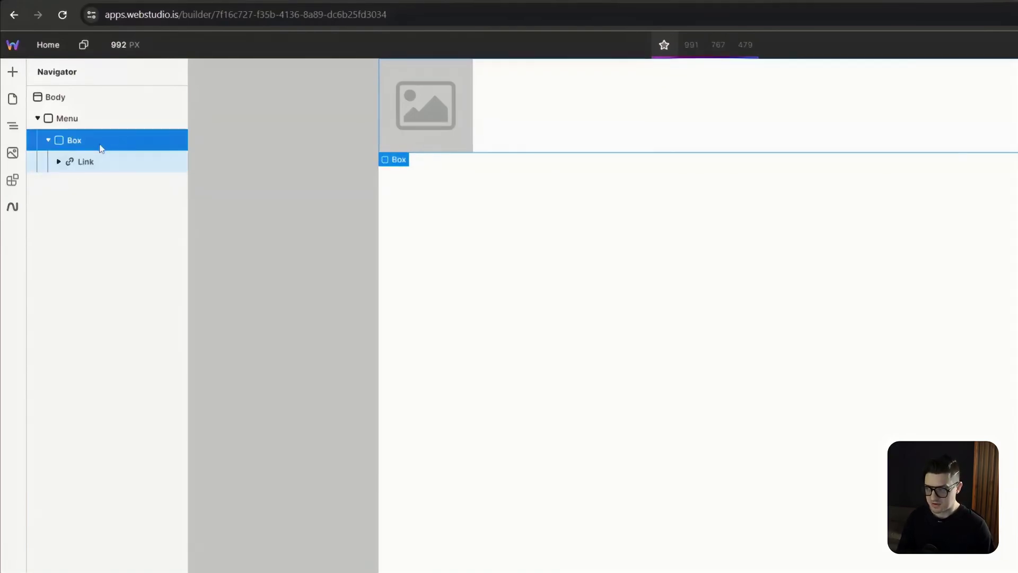
click(11, 73)
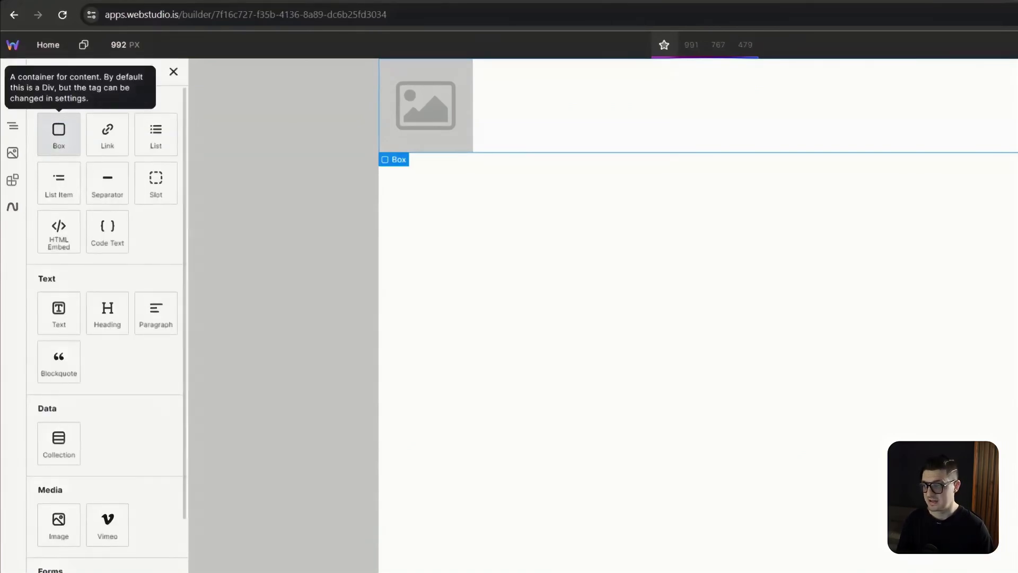
click(57, 129)
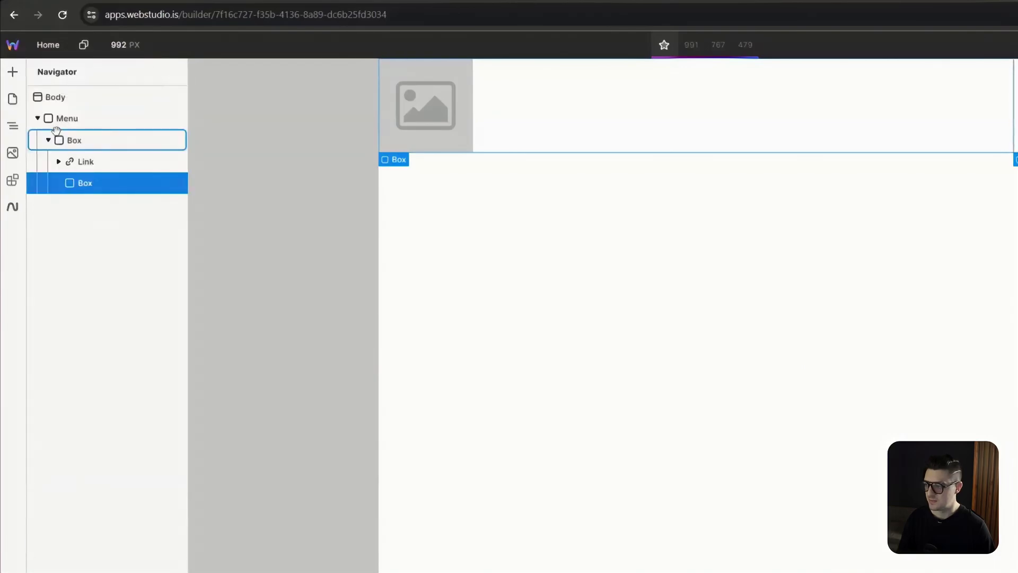
double_click(79, 182)
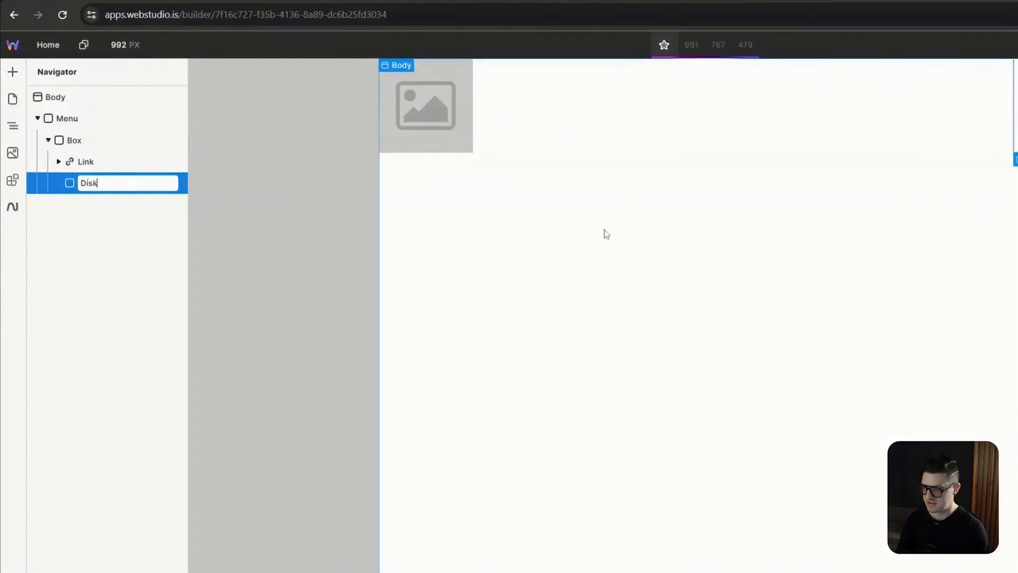
text(Disk)
key(BackSpace)
key(BackSpace)
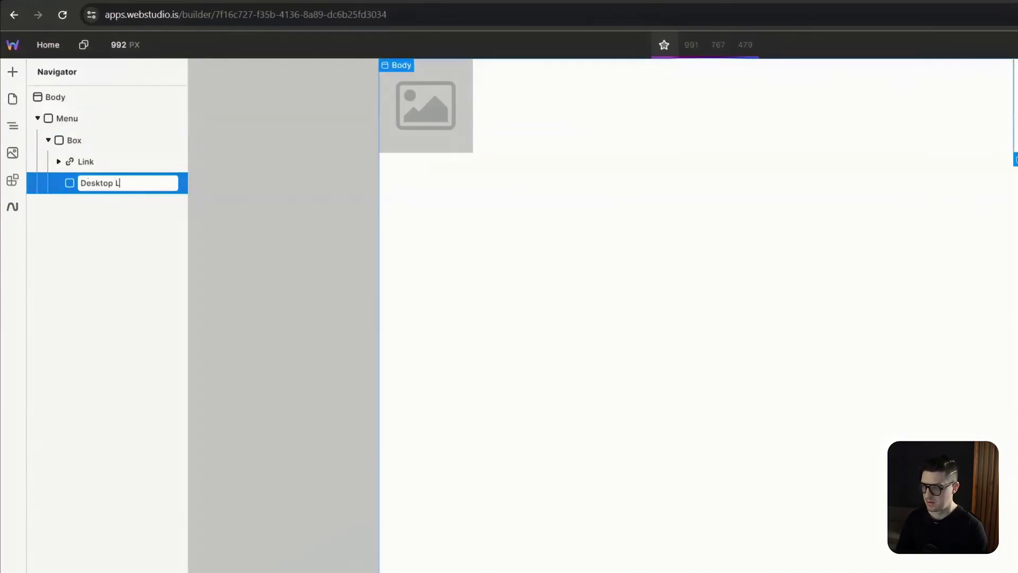
key(Return)
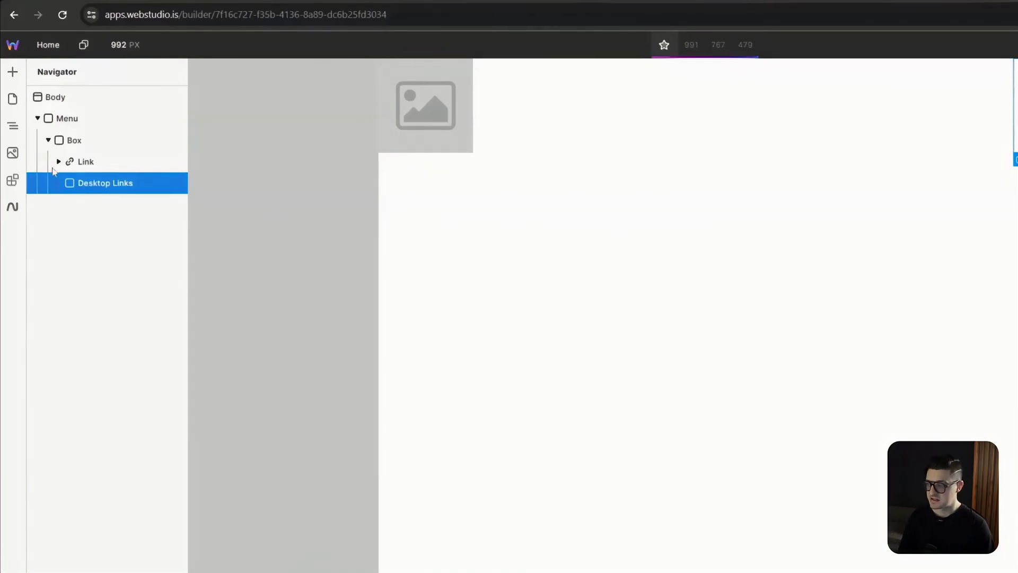
Add a link inside Desktop Links and duplicate it three times to make four links
click(19, 79)
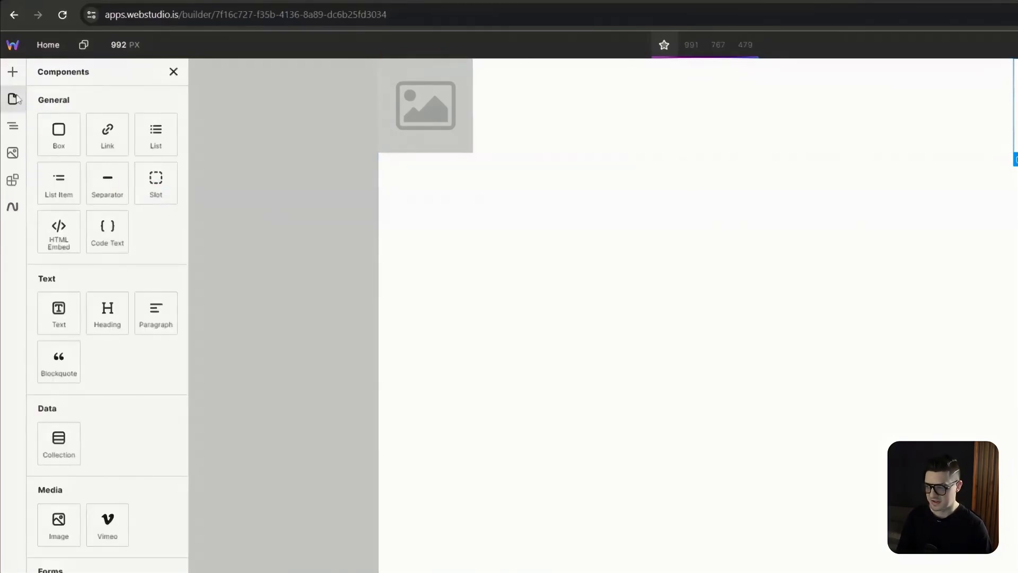
click(107, 131)
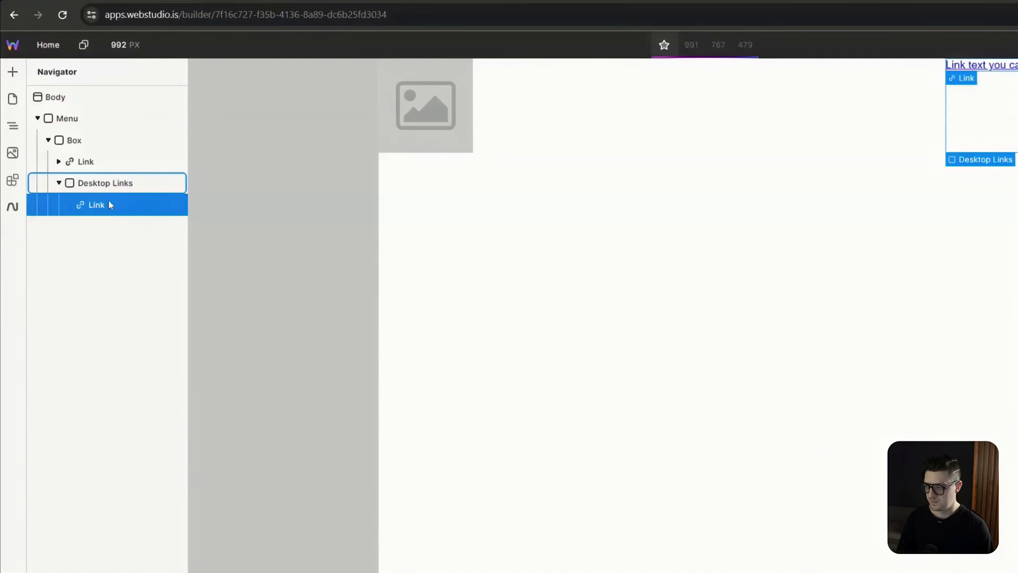
key(ctrl+d)
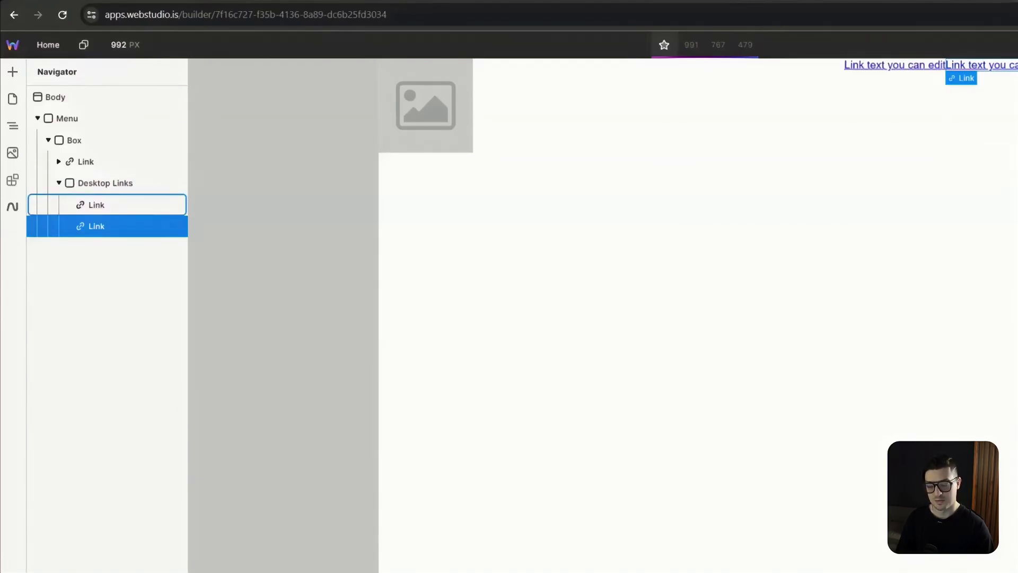
key(ctrl+d)
key(ctrl+d)
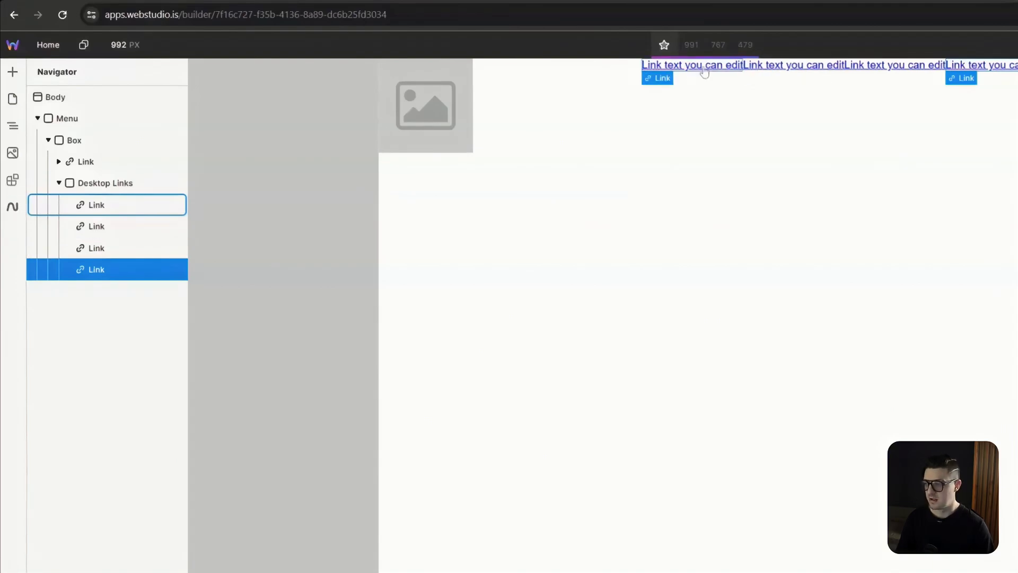
Rename the four links inside Desktop Links as Home, News, About and Contact, in that order
double_click(76, 211)
text(Home)
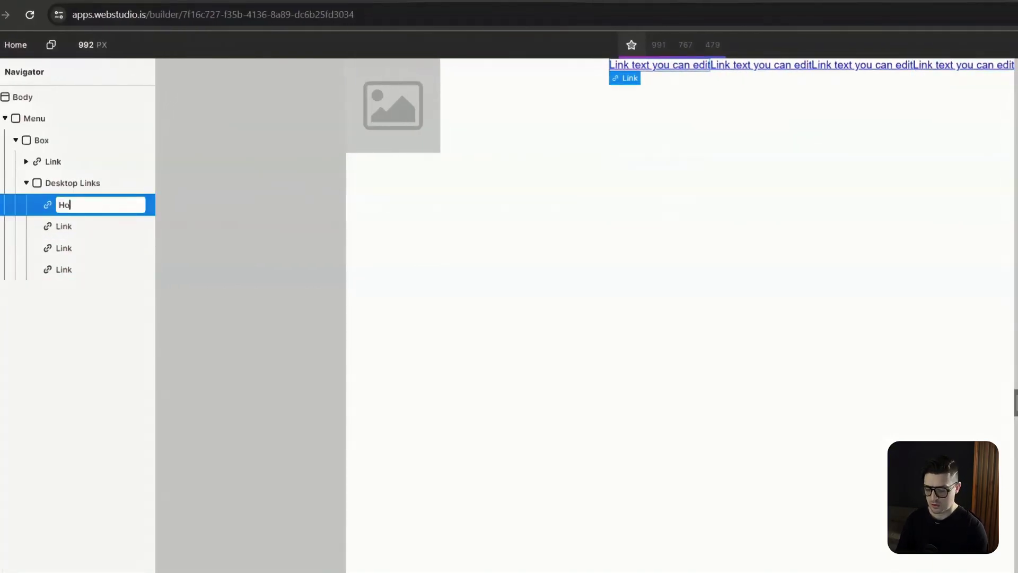
key(Return)
double_click(125, 227)
text(News)
key(Return)
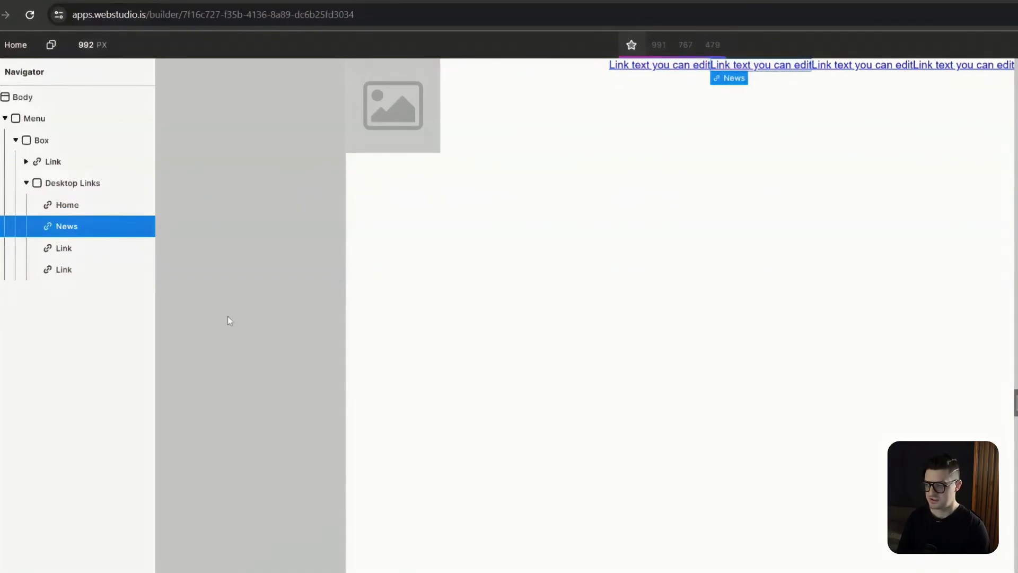
double_click(74, 249)
text(About)
key(Return)
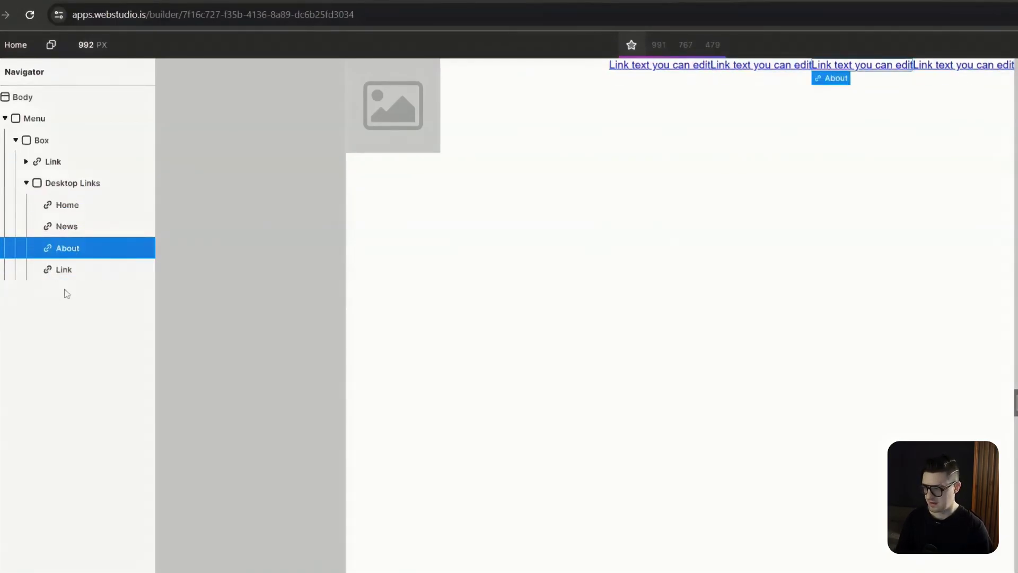
double_click(66, 270)
text(Contact)
key(Return)
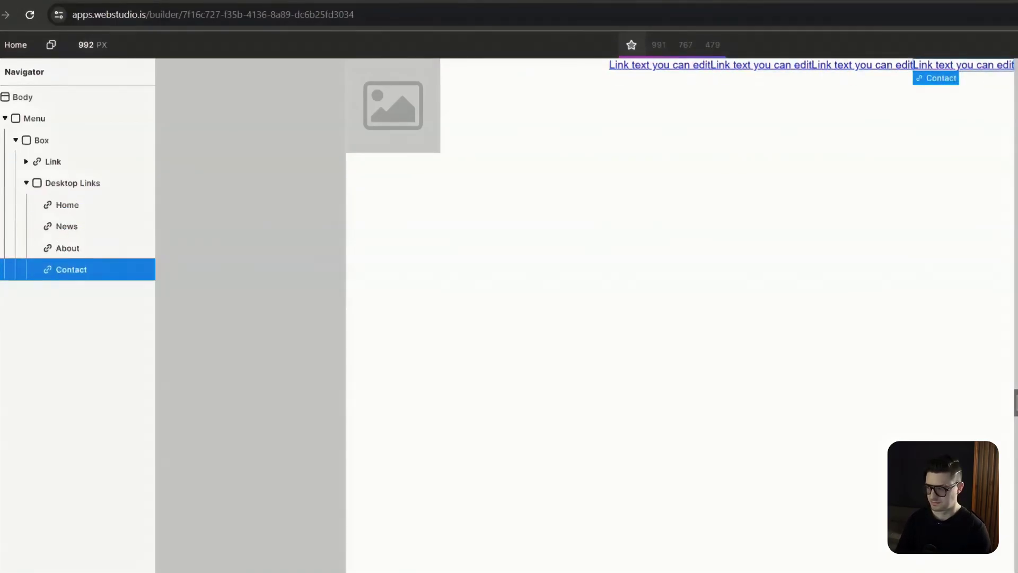
Replace the placeholder text of the four desktop links on the canvas with Home, News, About and Contact
click(661, 66)
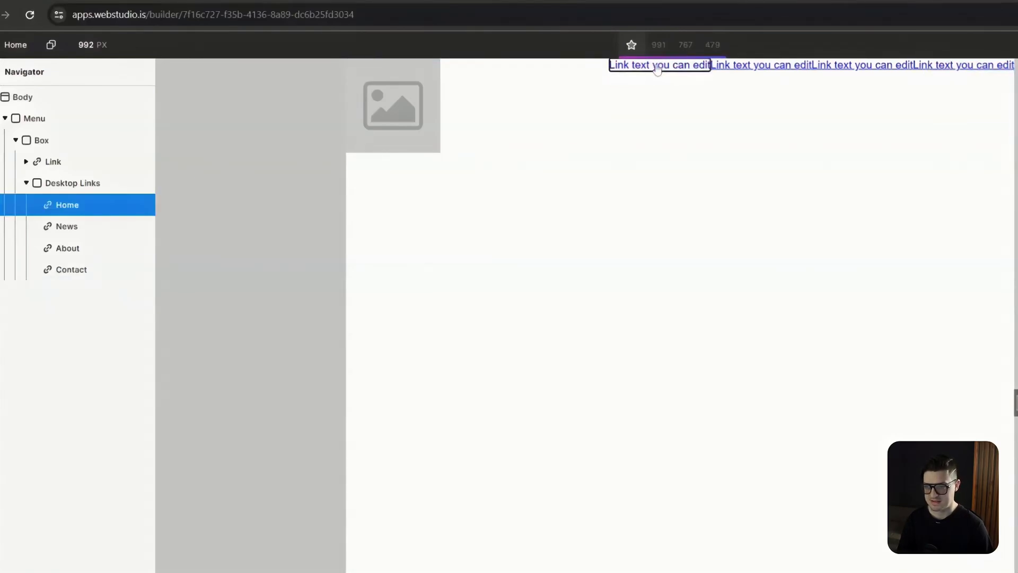
double_click(660, 66)
triple_click(658, 68)
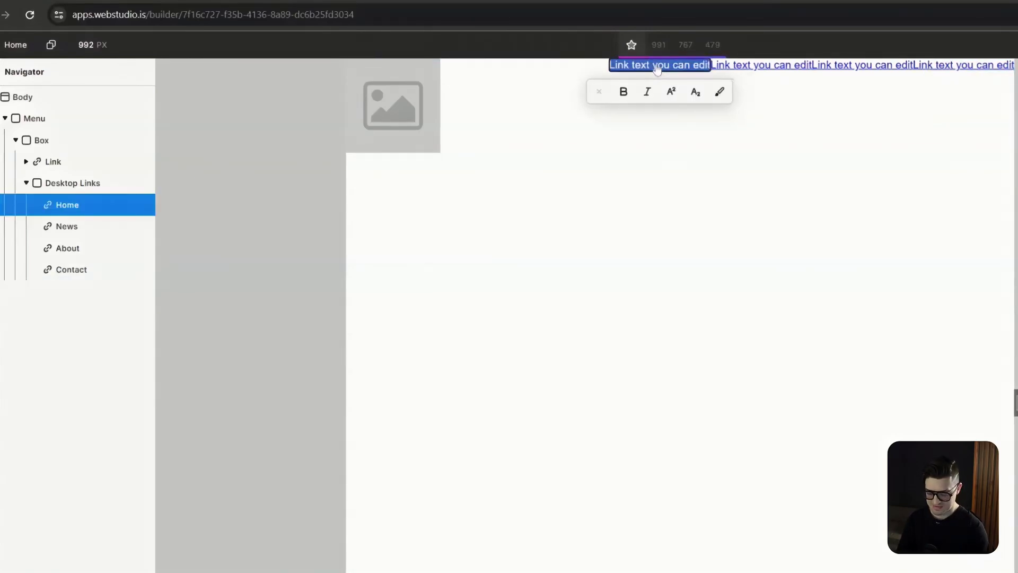
text(Home)
triple_click(733, 67)
text(News)
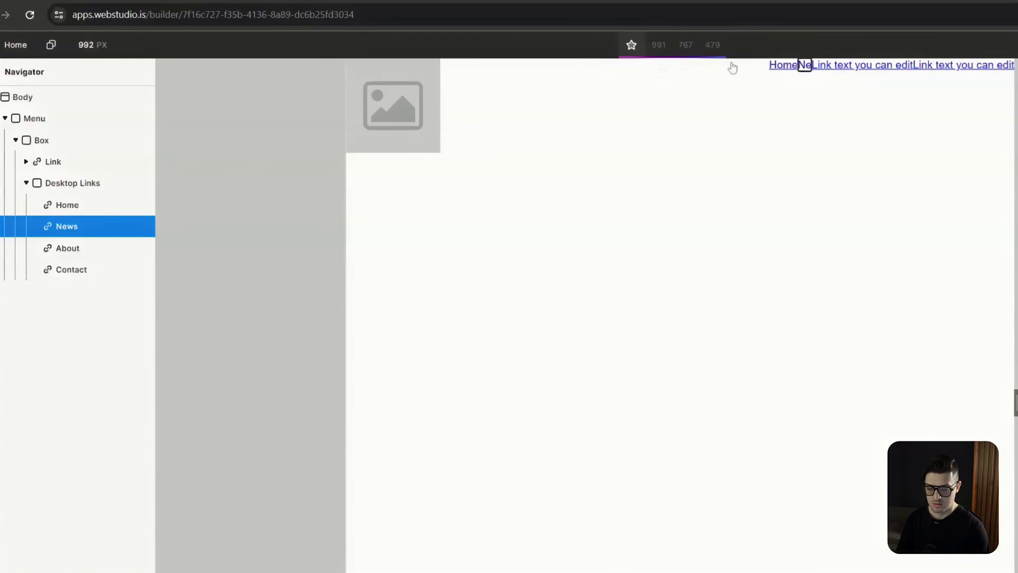
triple_click(841, 67)
text(About)
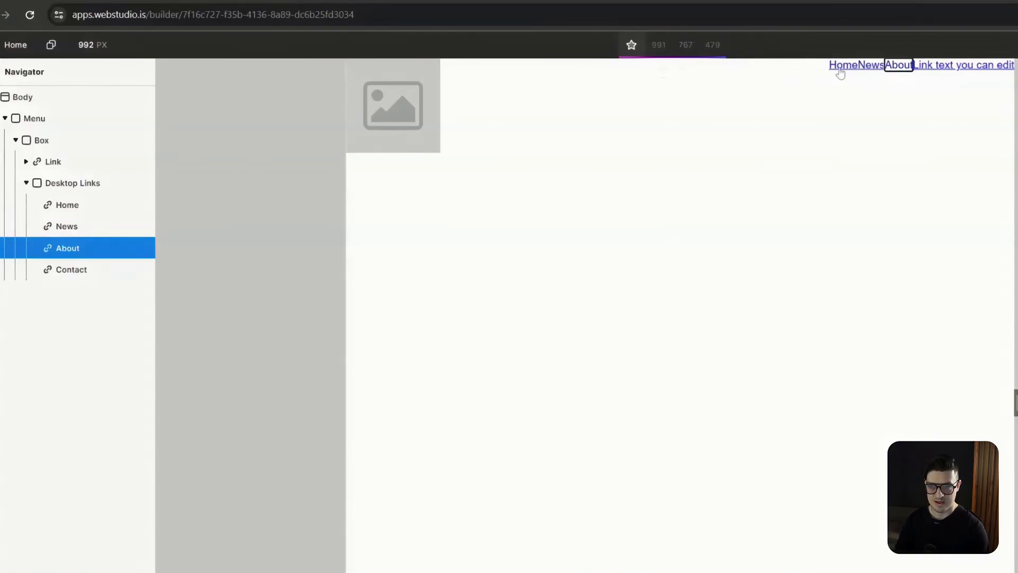
triple_click(953, 66)
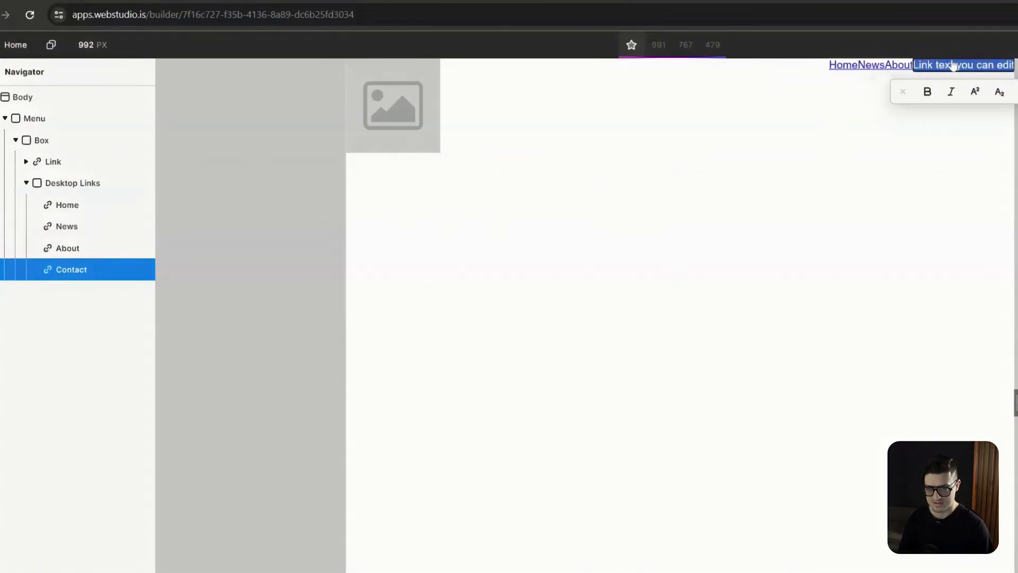
text(Contact)
click(898, 211)
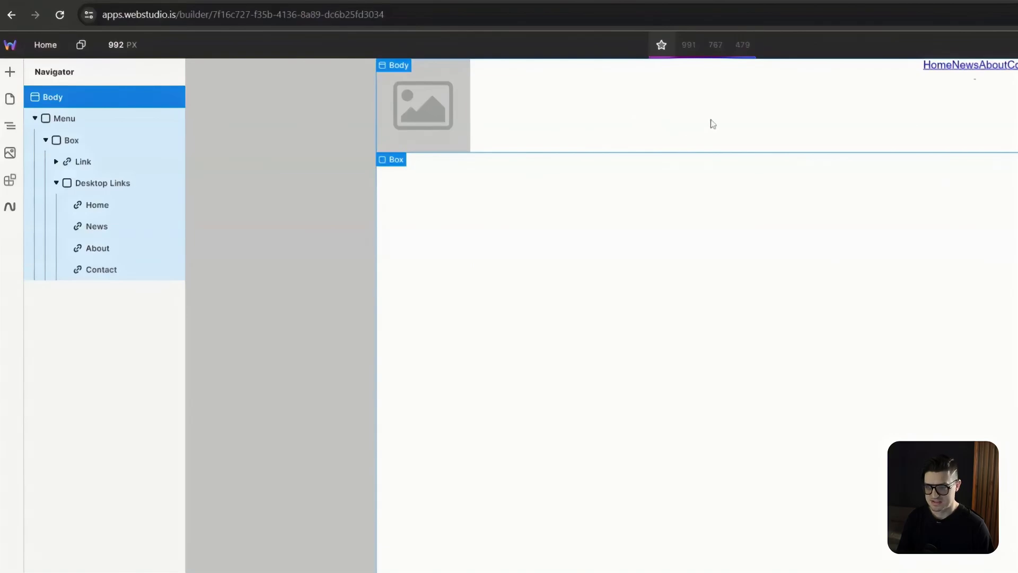
Set the vertical alignment of the flex Box inside Menu to Center
click(713, 124)
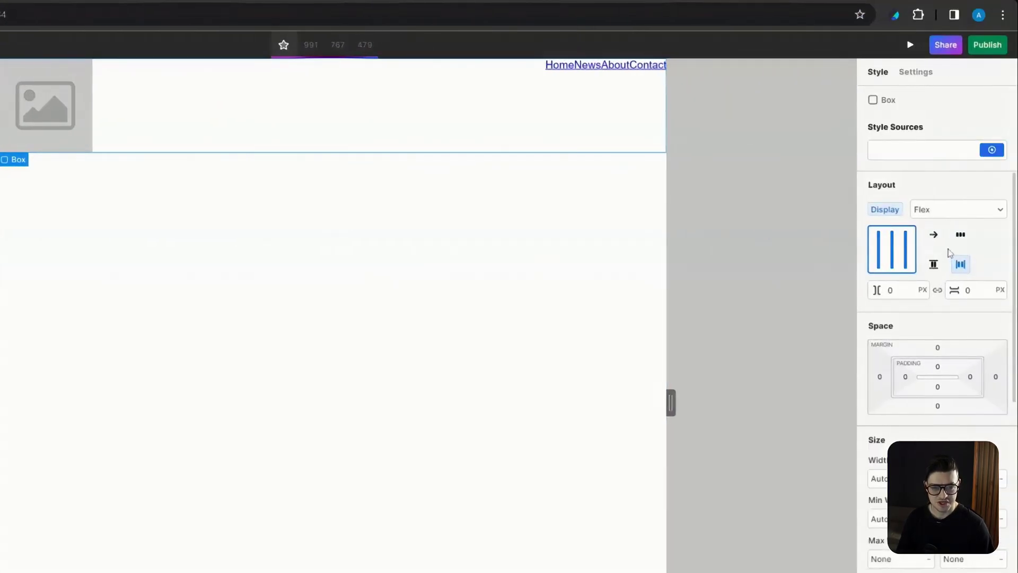
click(935, 265)
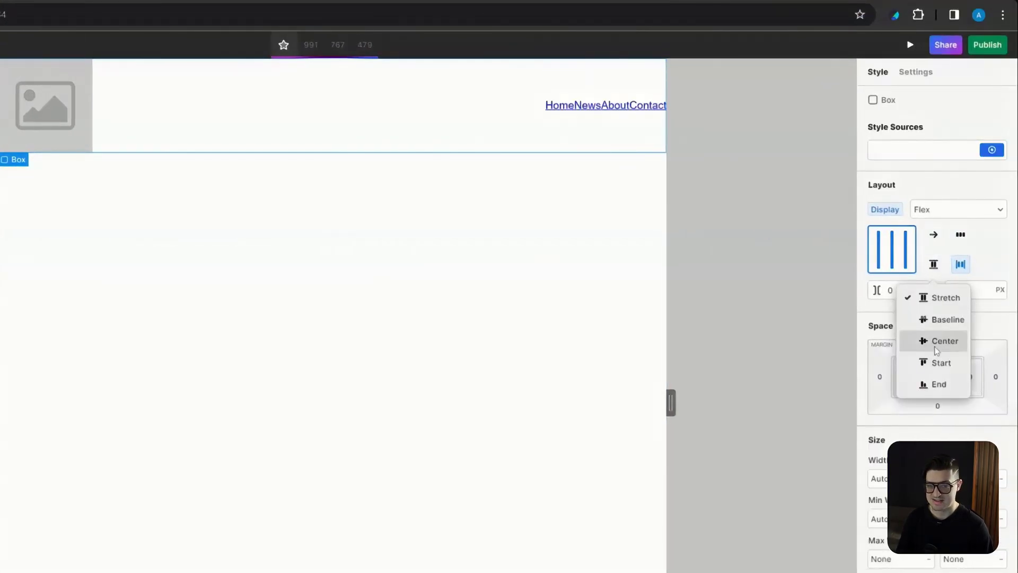
click(937, 350)
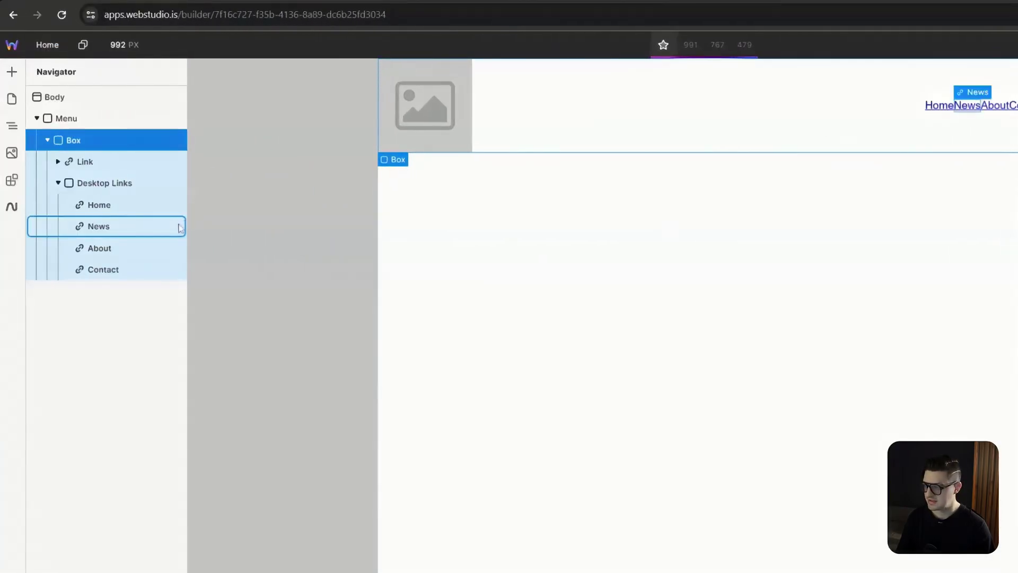
Set the Desktop Links box to Flex display and add a column gap between its links
click(119, 193)
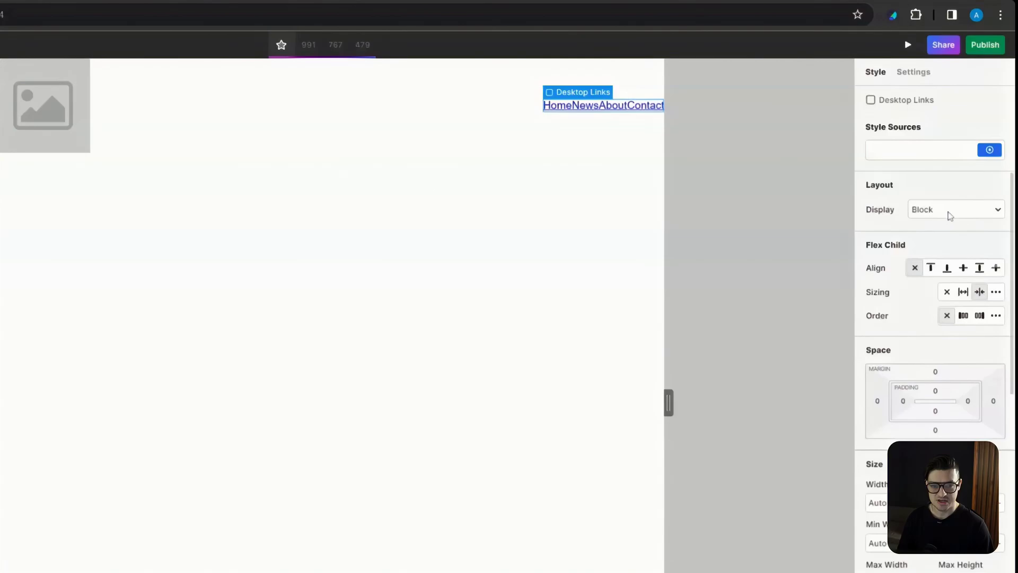
click(950, 210)
click(947, 227)
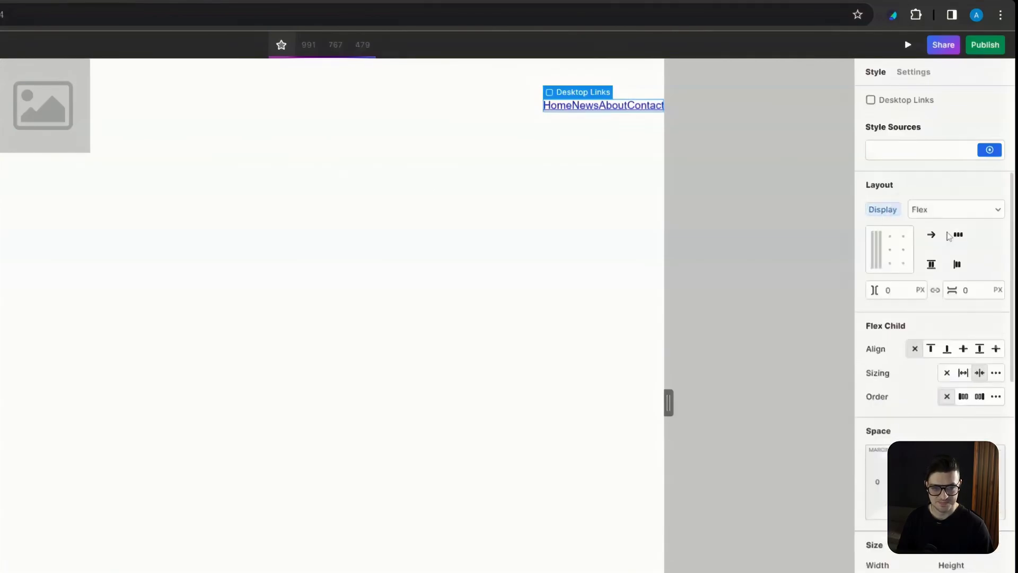
click(900, 295)
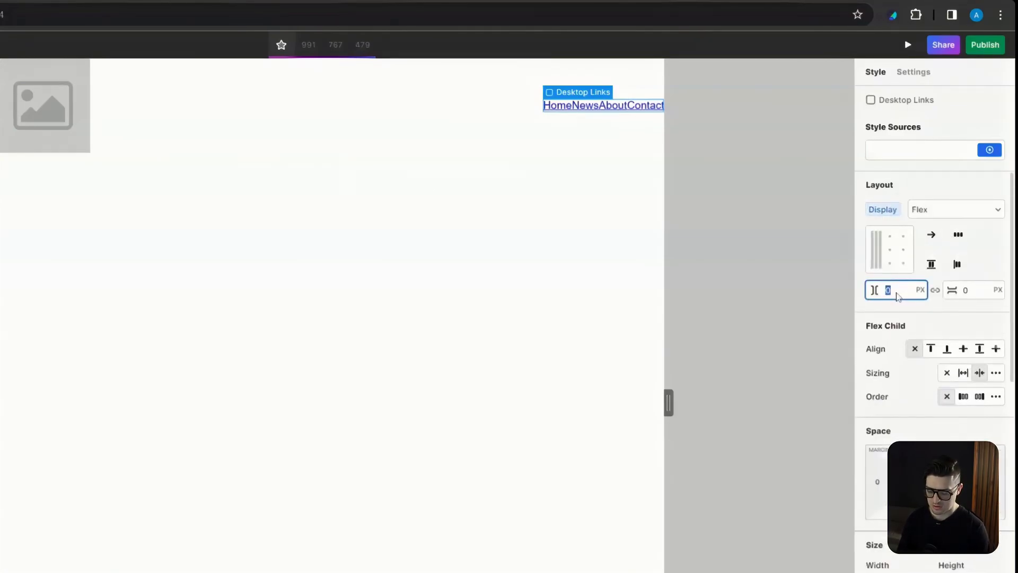
key(Return)
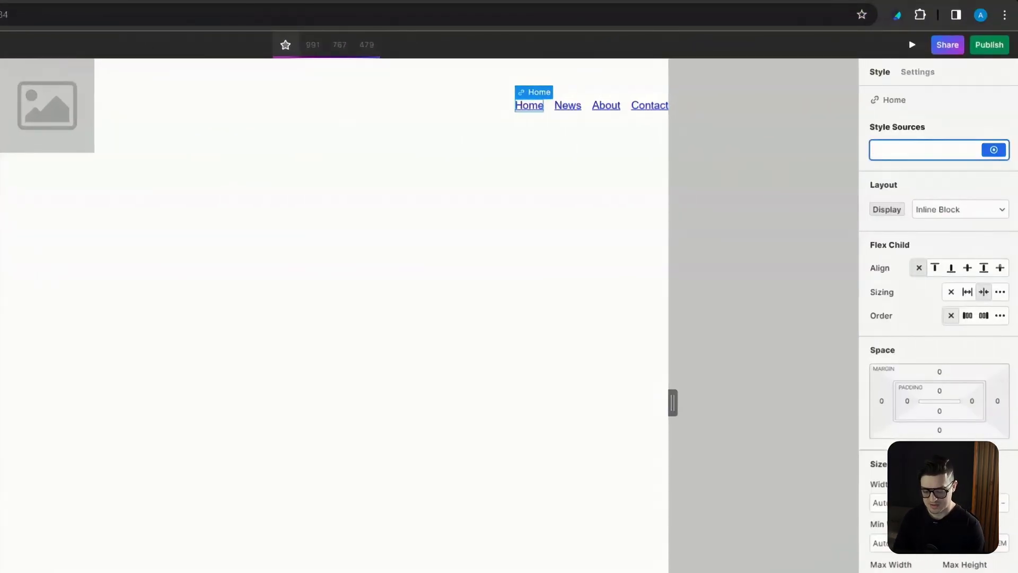
Create a style token named "menu link" on the Home link and apply it to the News link as well
text(menuilink)
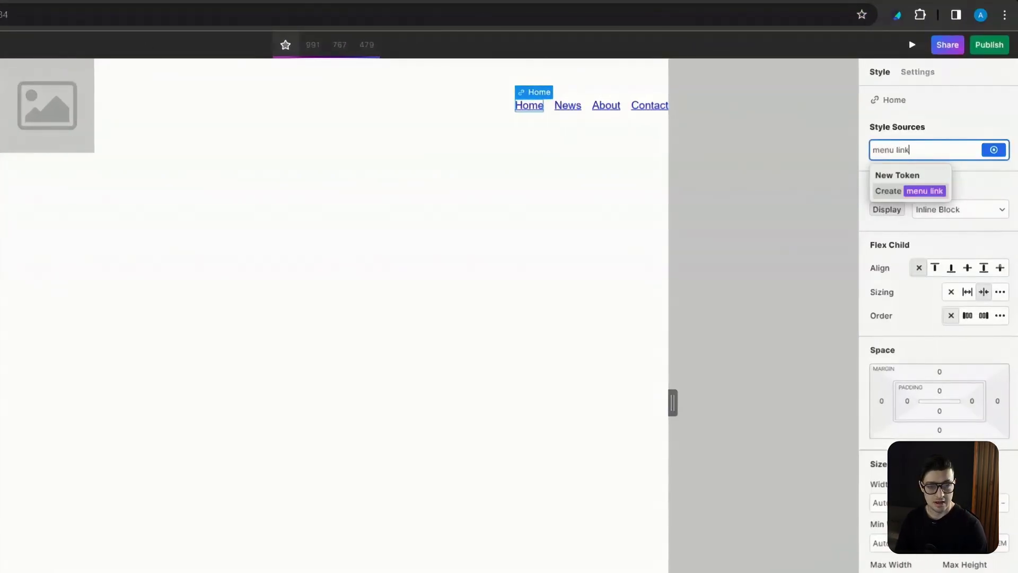
key(Return)
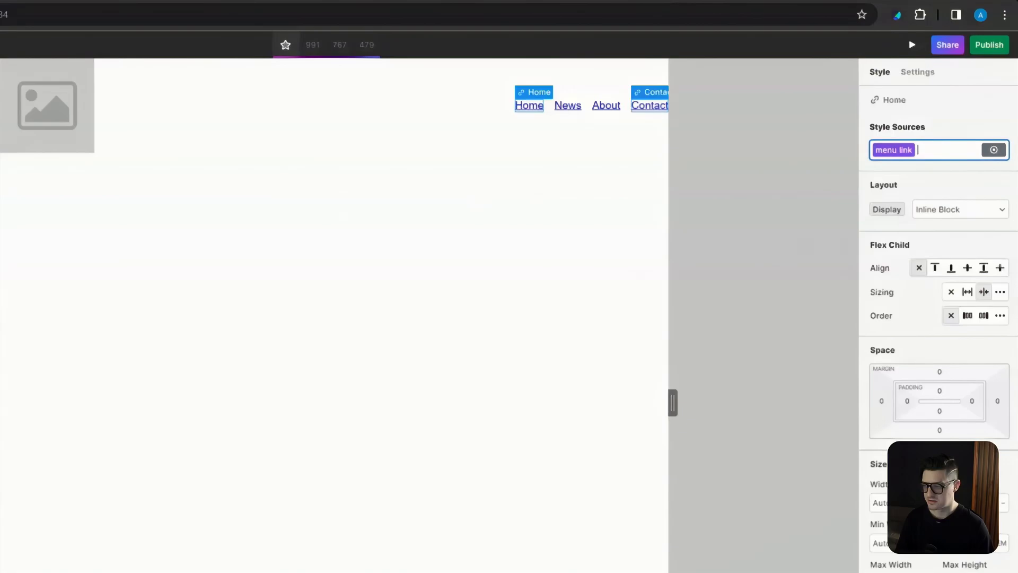
click(568, 105)
click(896, 150)
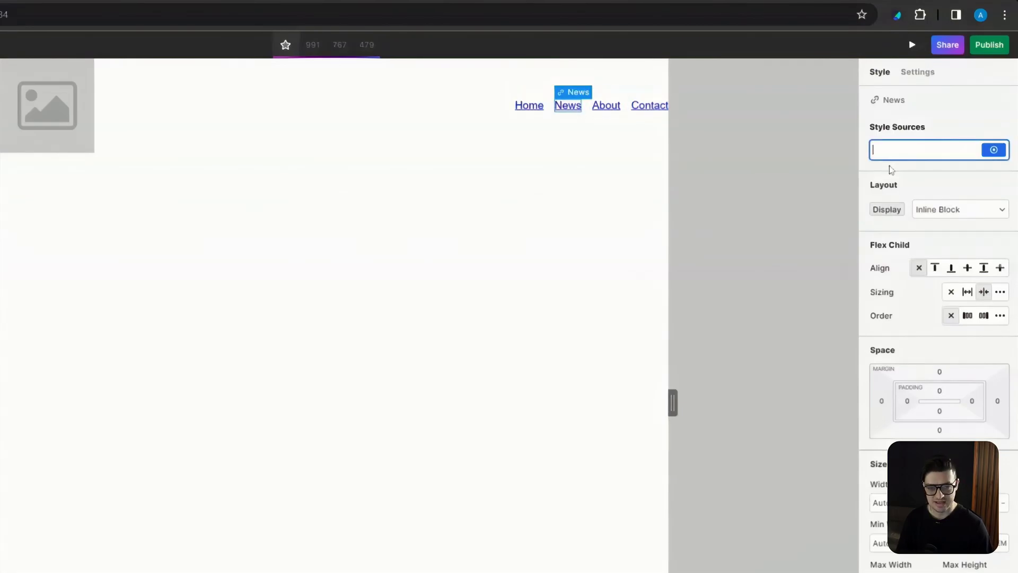
text(menu)
click(930, 230)
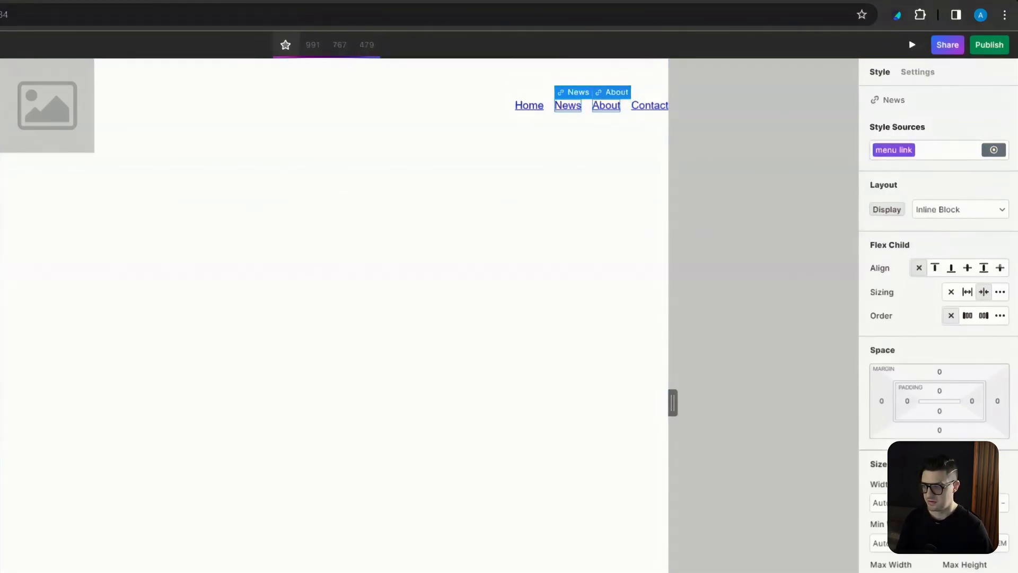
Apply the existing "menu link" token to the About and Contact links
click(606, 105)
click(923, 150)
text(menu)
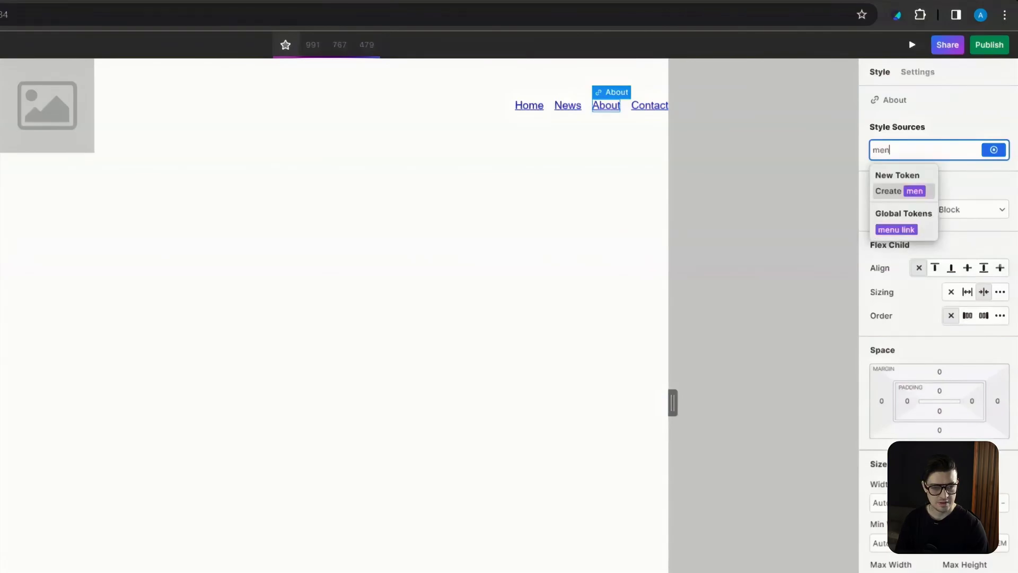
click(897, 230)
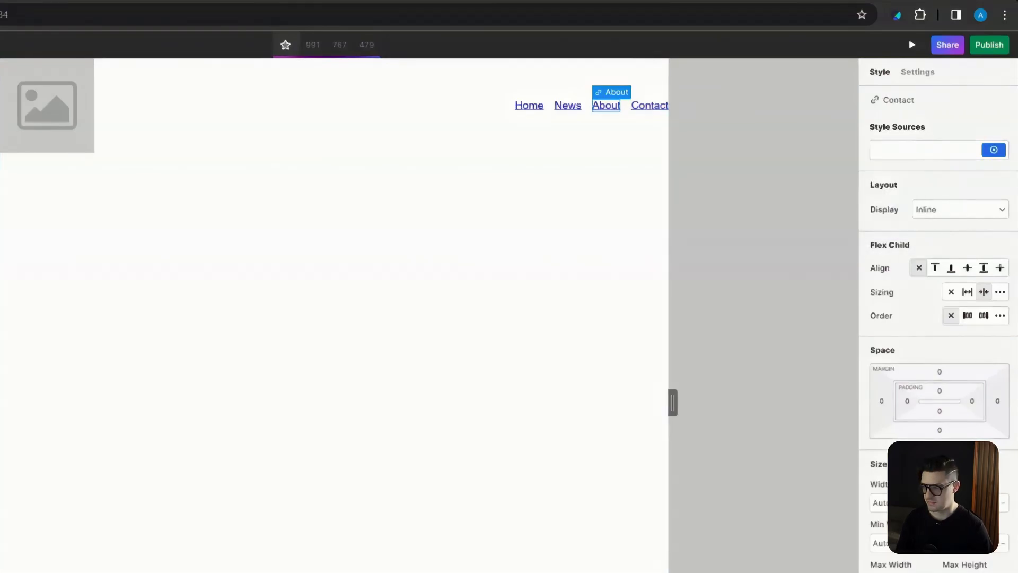
click(650, 106)
click(886, 150)
text(men)
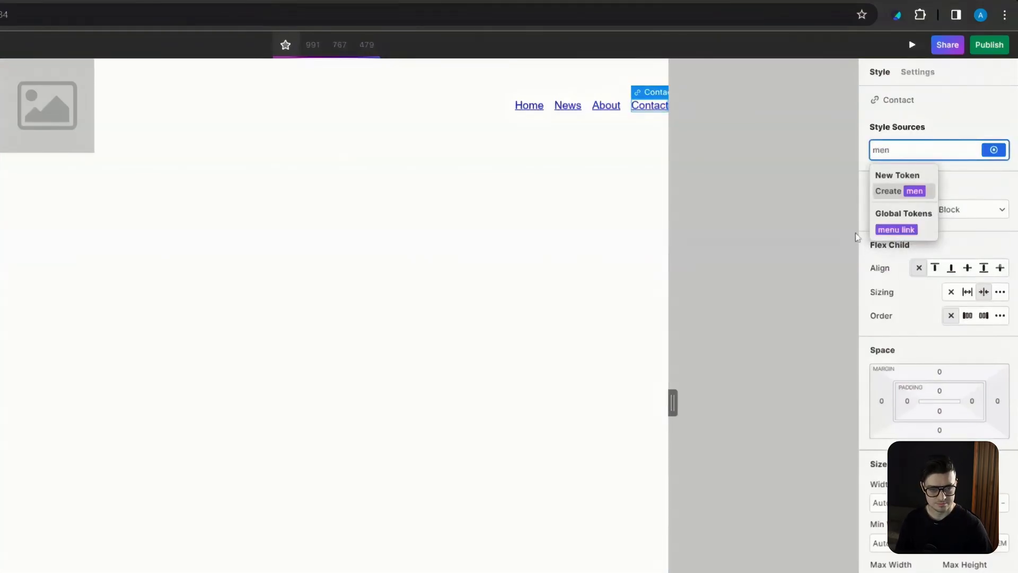
click(896, 229)
Set the text color of the "menu link" token to dark grey 3C3C3C, working from the Home link
click(529, 105)
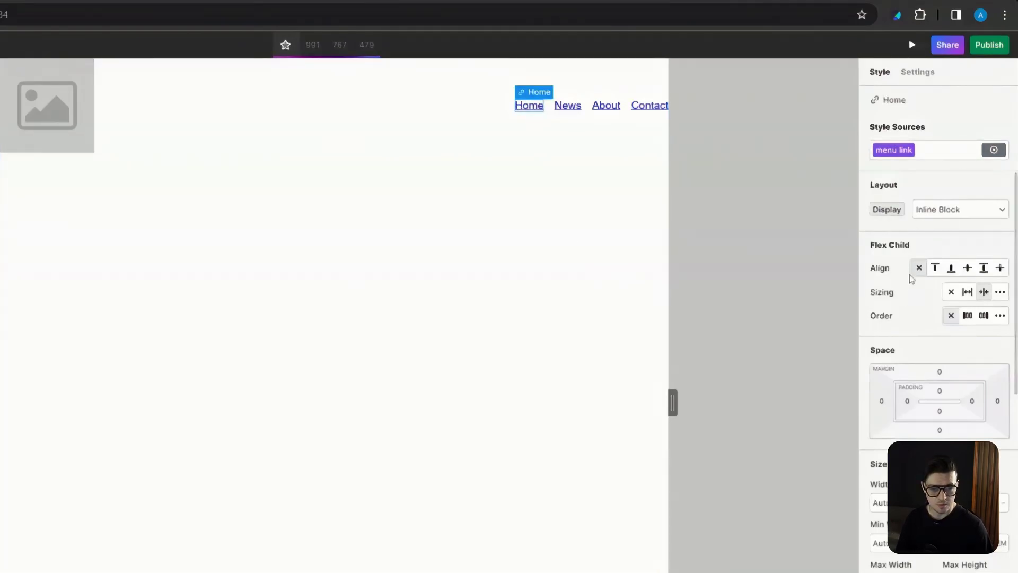
scroll(918, 286, down, 9)
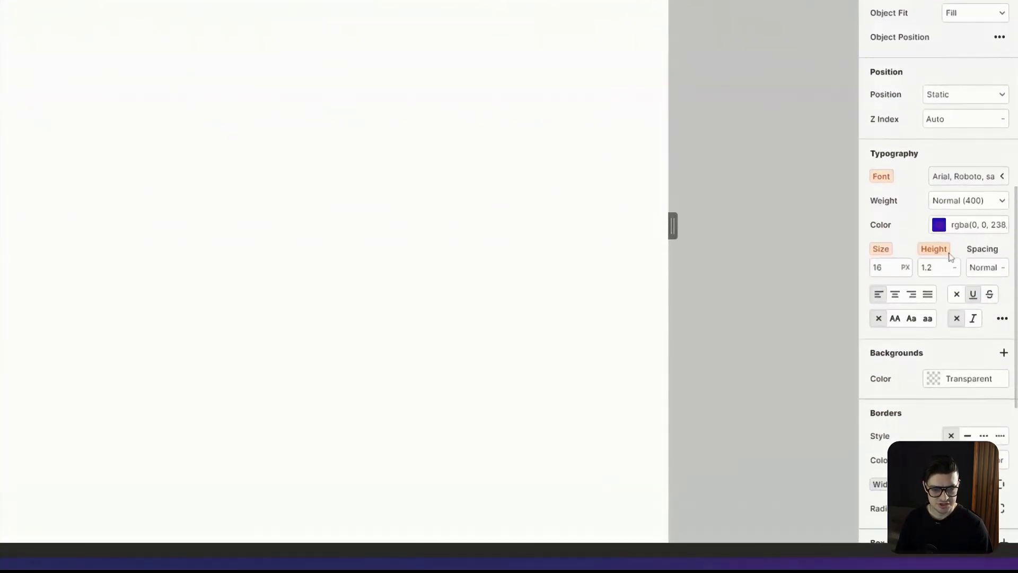
click(939, 226)
drag(925, 255, 859, 388)
click(875, 337)
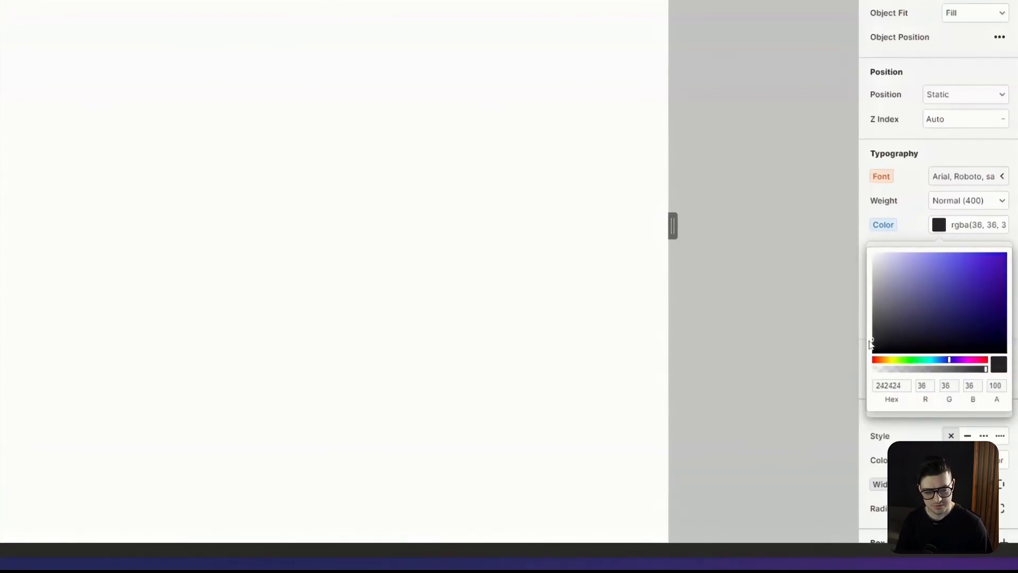
drag(870, 344, 874, 333)
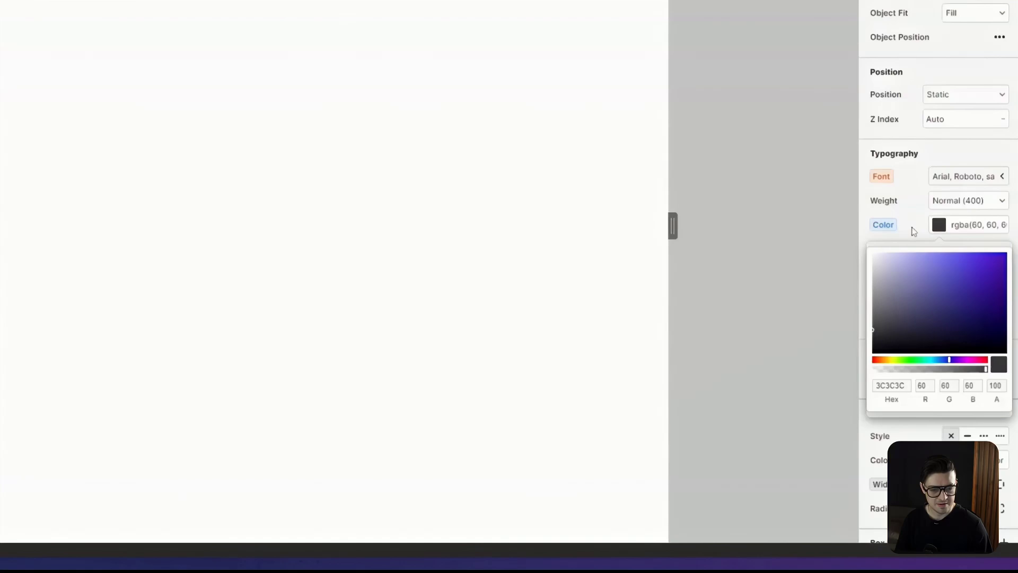
click(914, 231)
Set the "menu link" token's font size to 14 px and remove the text underline
click(888, 271)
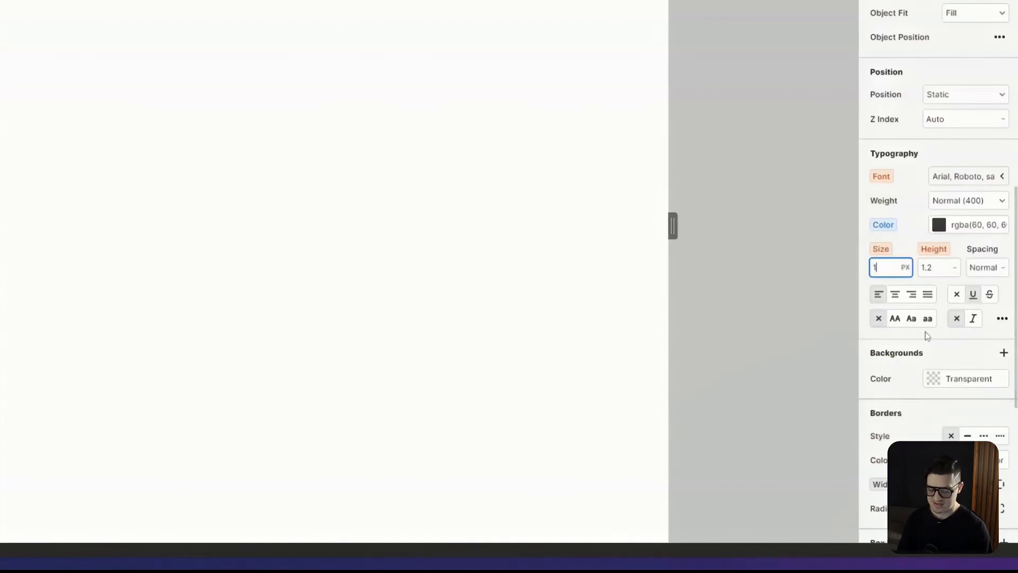
key(Return)
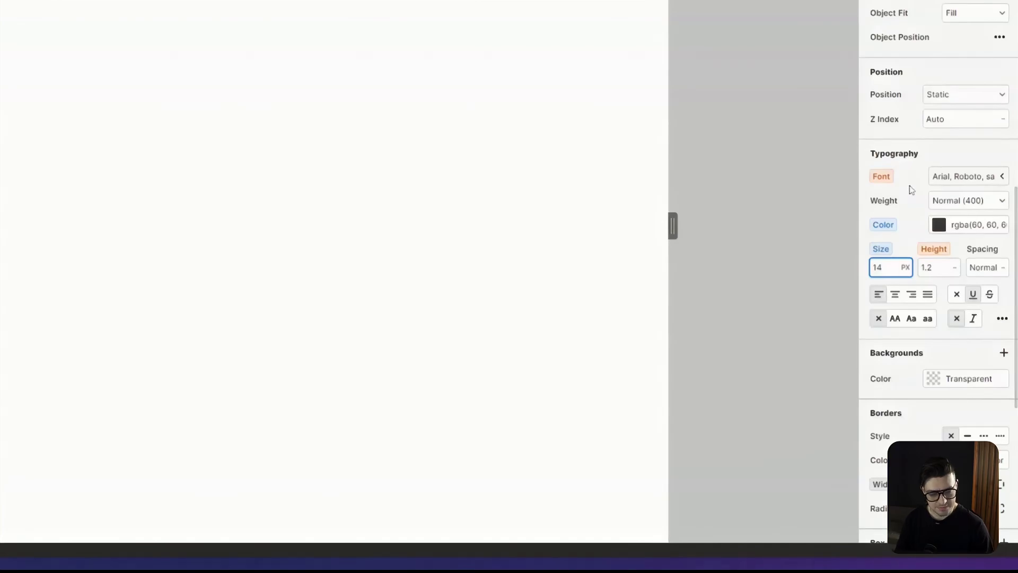
scroll(912, 219, down, 1)
scroll(911, 219, down, 3)
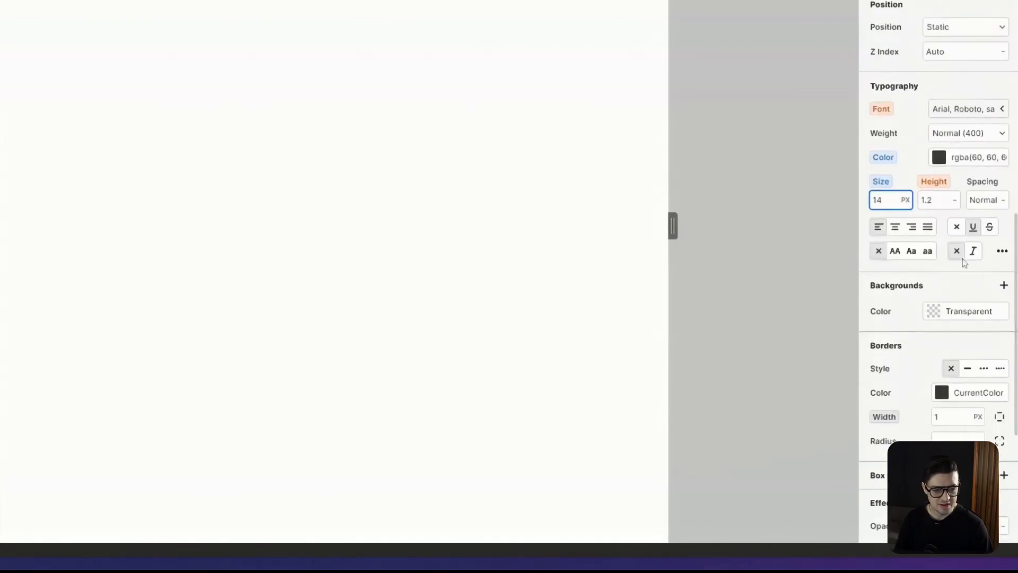
click(961, 227)
Give the "menu link" token's Hover state a muted red text color
scroll(911, 133, up, 10)
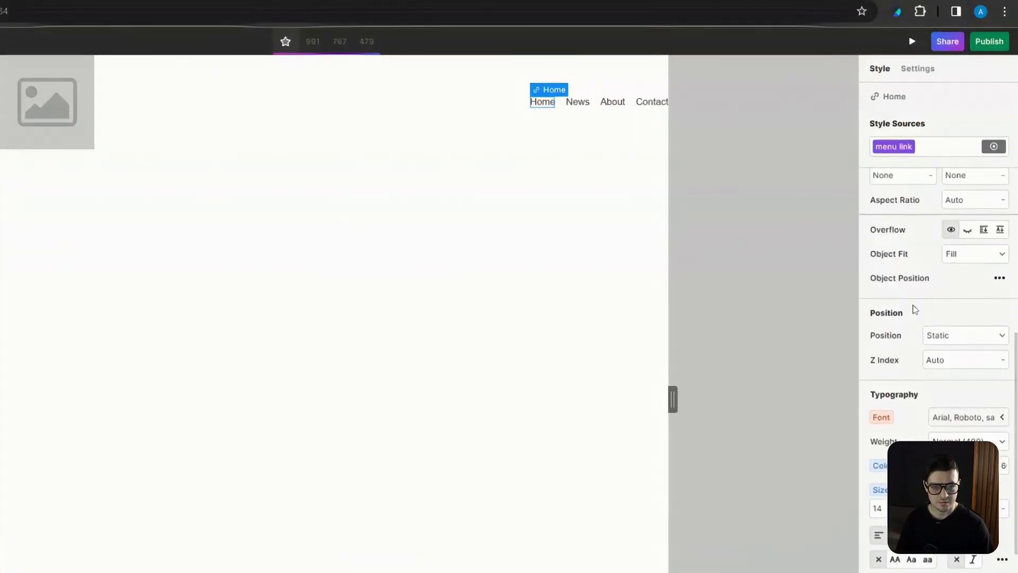
click(911, 148)
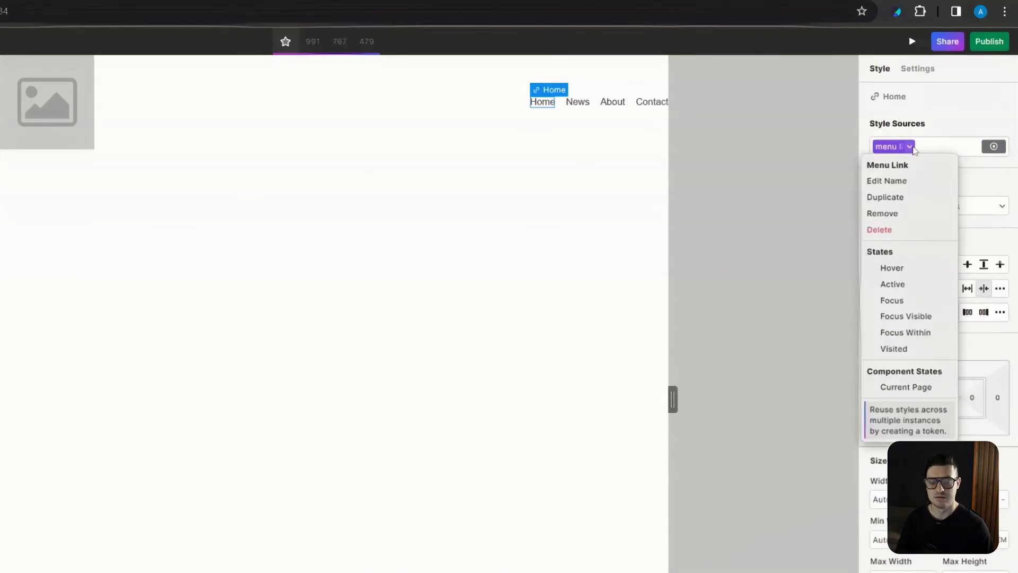
click(897, 272)
scroll(896, 287, down, 10)
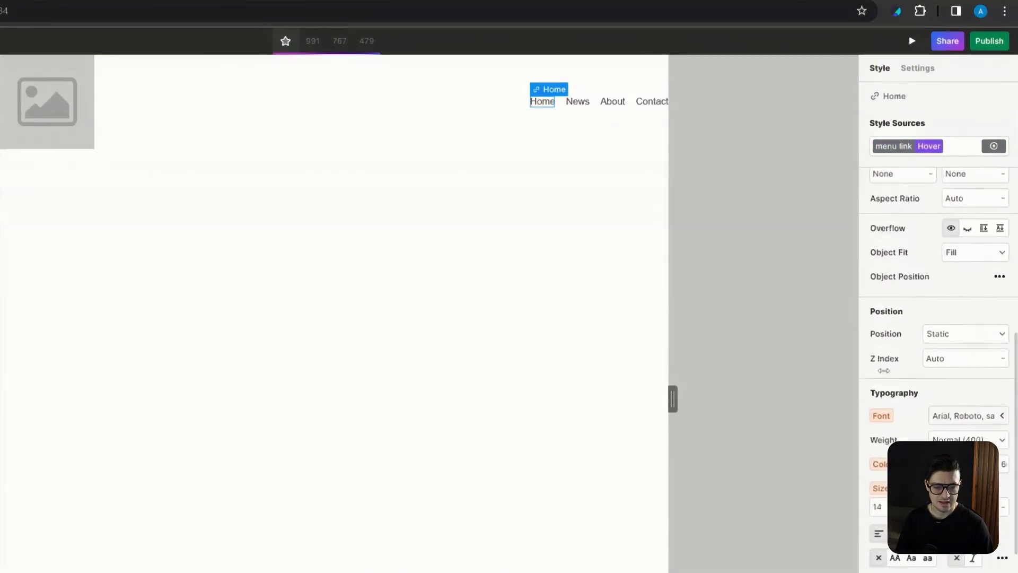
click(940, 339)
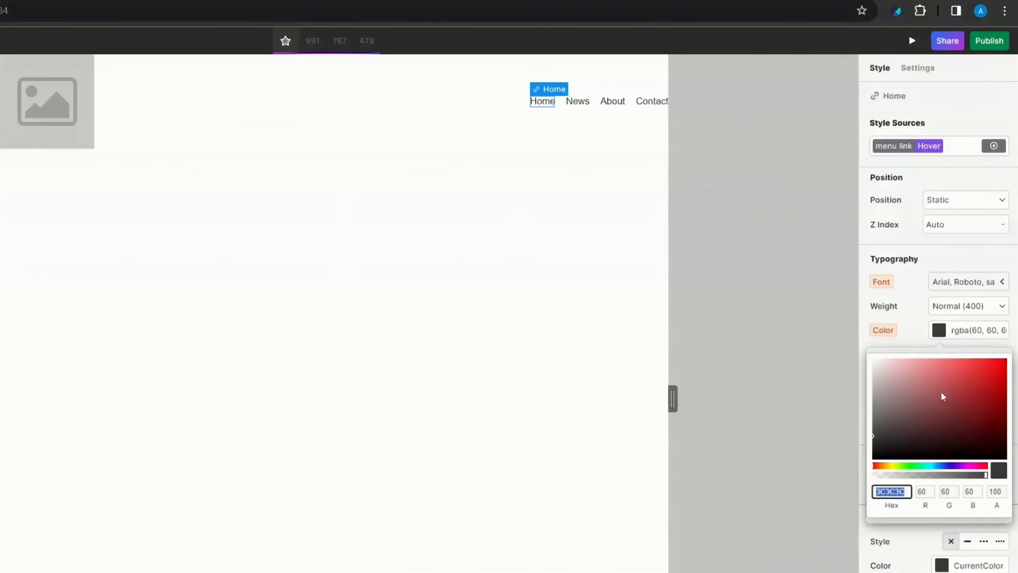
mouse_move(943, 397)
mouse_down()
mouse_move(960, 362)
mouse_move(943, 367)
mouse_move(929, 404)
mouse_move(955, 417)
mouse_move(950, 387)
mouse_up()
click(919, 329)
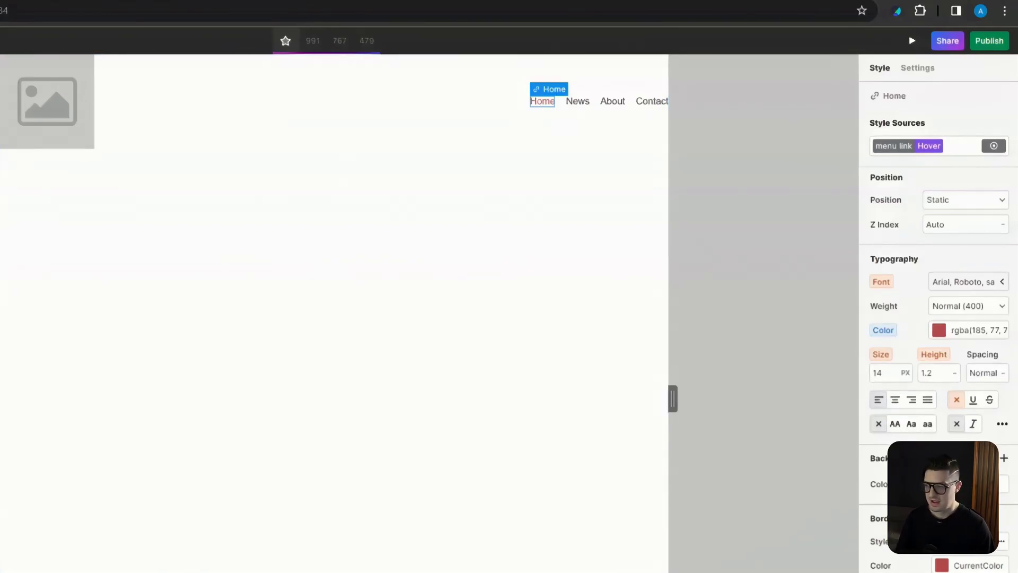
Return to the "menu link" token's base state and set its font weight to Semi Bold (600)
click(941, 148)
click(933, 267)
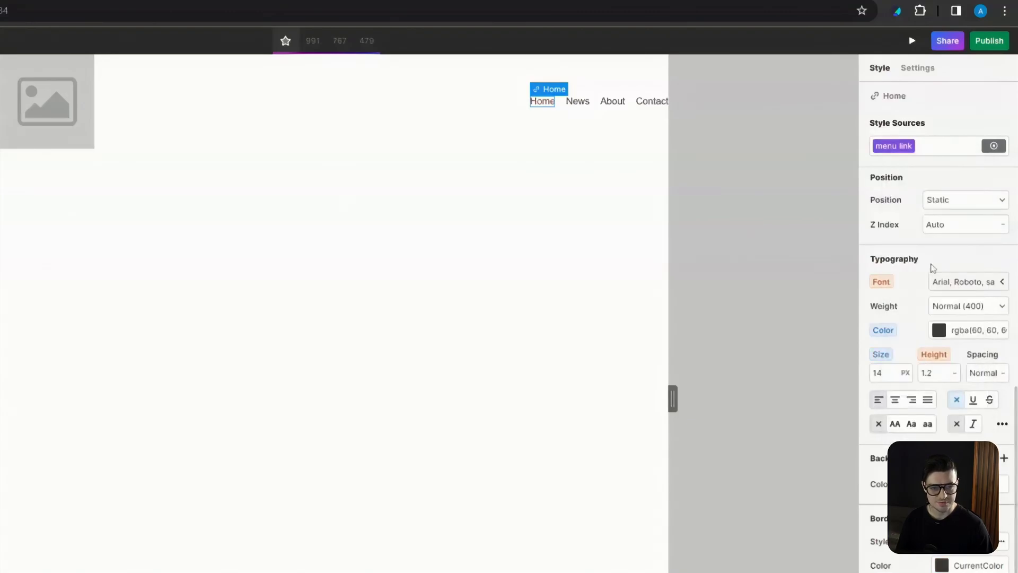
click(986, 308)
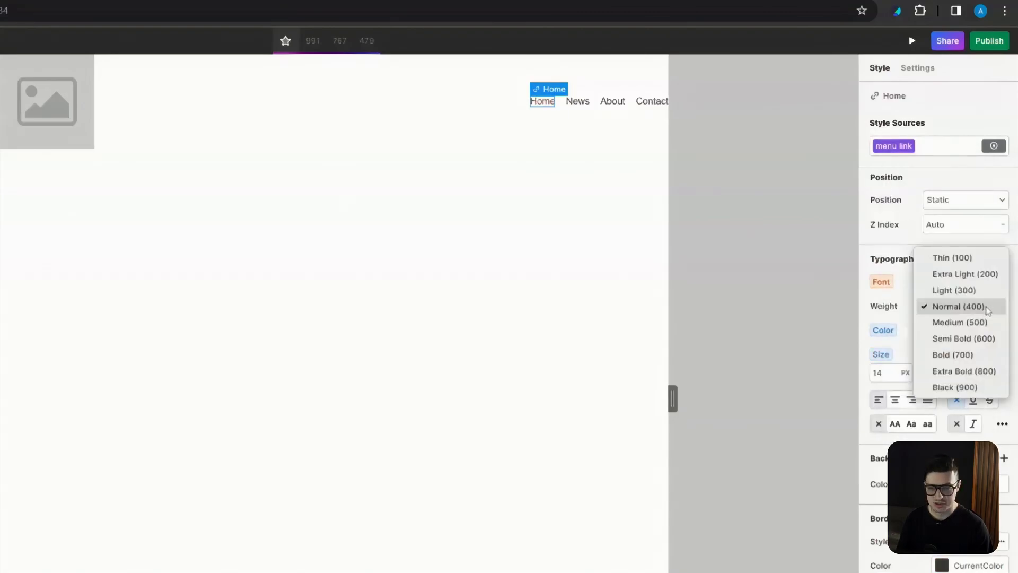
click(982, 338)
Add a transition to the "menu link" token and set its property to All
scroll(911, 334, down, 1)
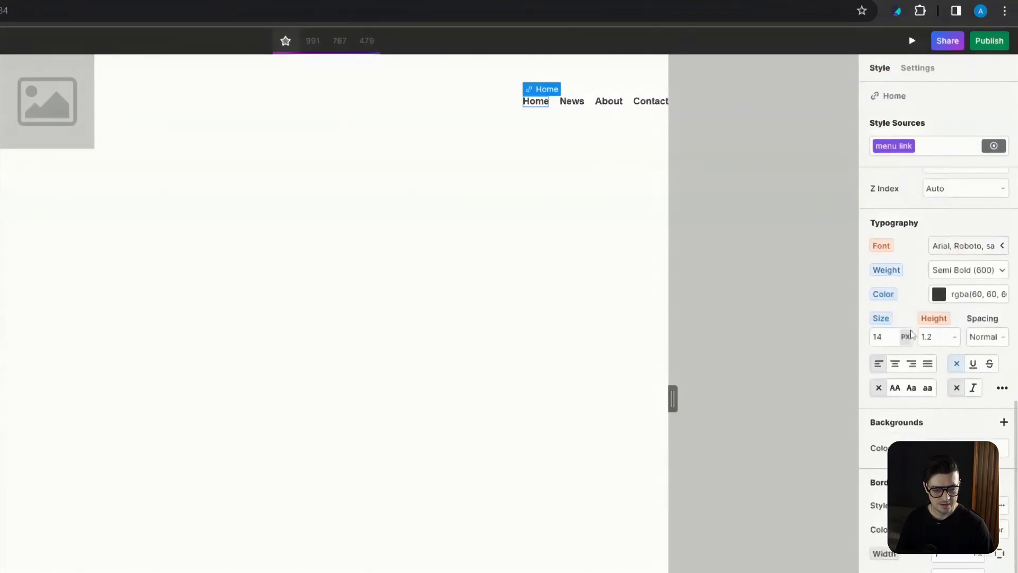
scroll(911, 334, down, 6)
click(1005, 501)
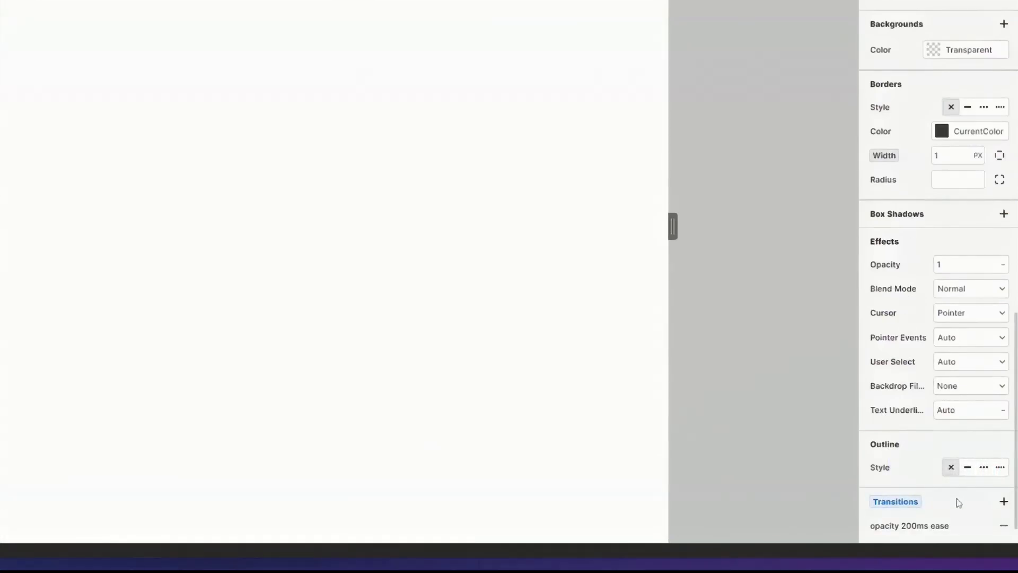
scroll(959, 503, down, 1)
click(918, 494)
click(804, 393)
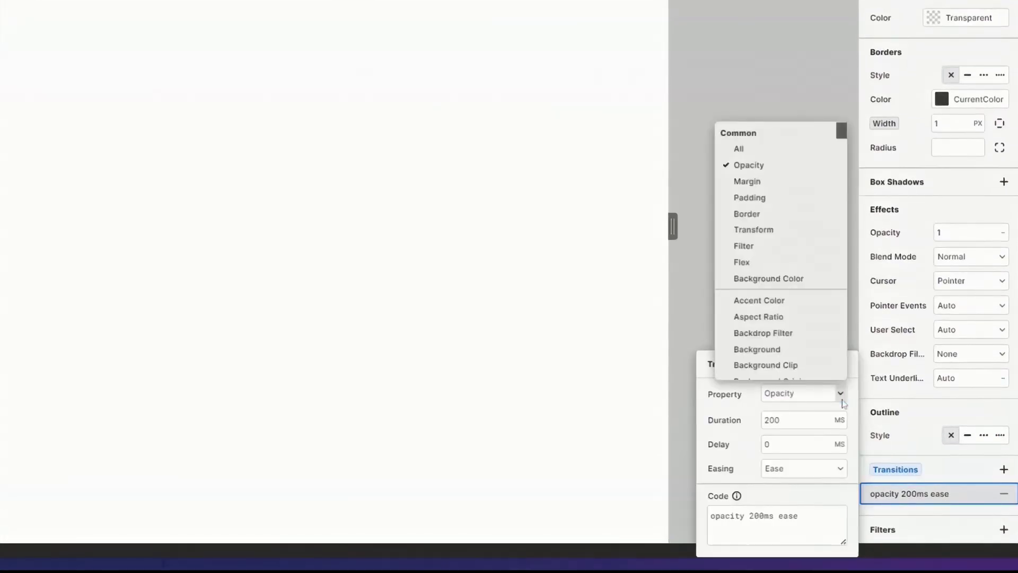
click(786, 150)
click(933, 466)
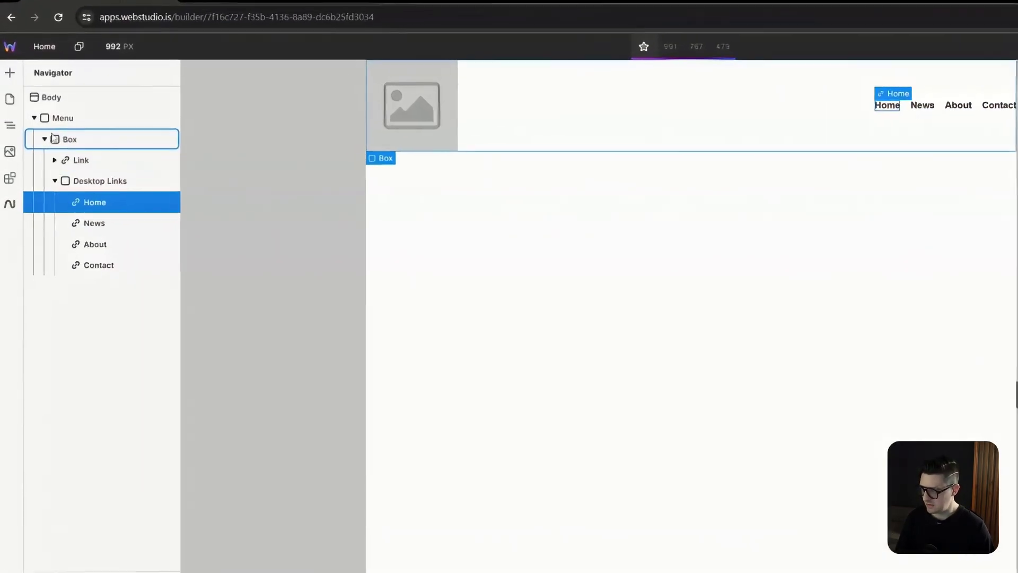
Set the left padding of the Menu box to 20 px
click(35, 131)
click(83, 126)
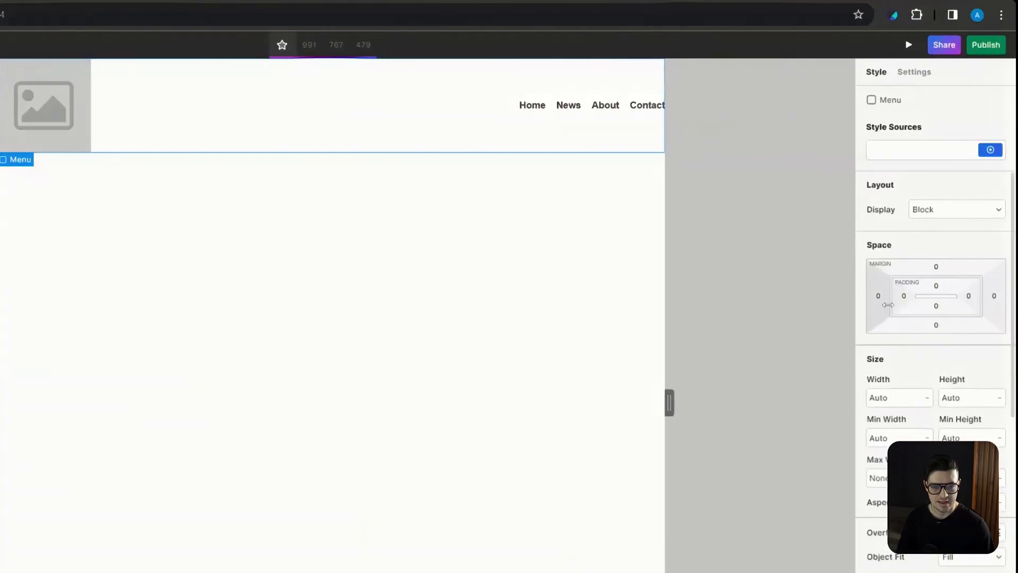
click(906, 297)
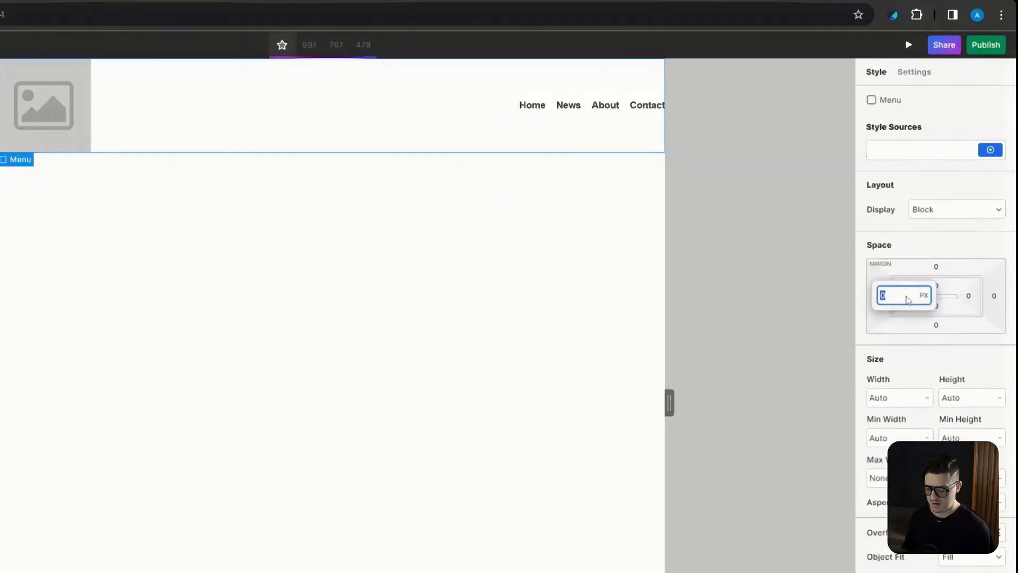
text(20)
key(Return)
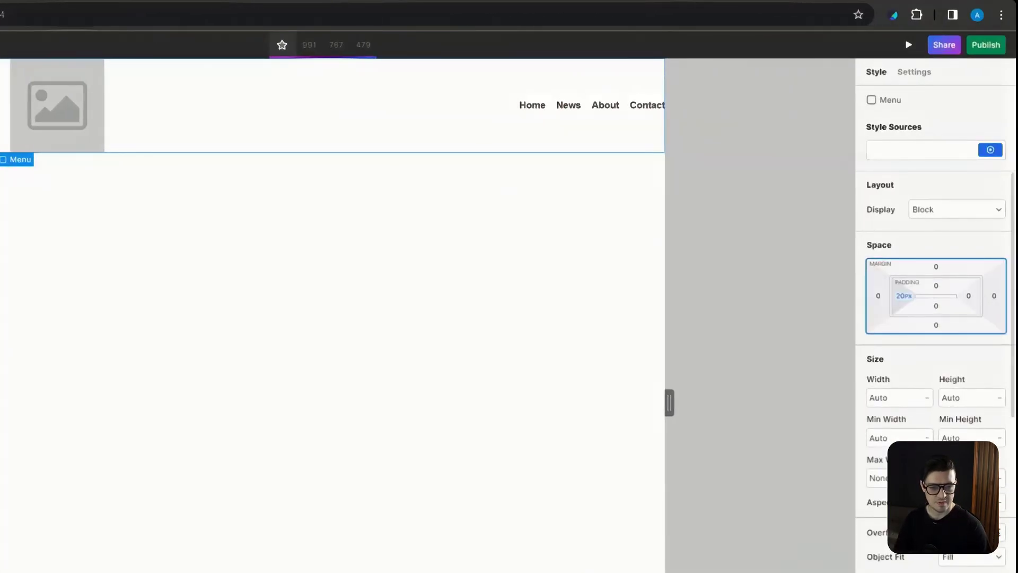
Set the right padding of the Menu box to 20 px
click(969, 296)
text(20)
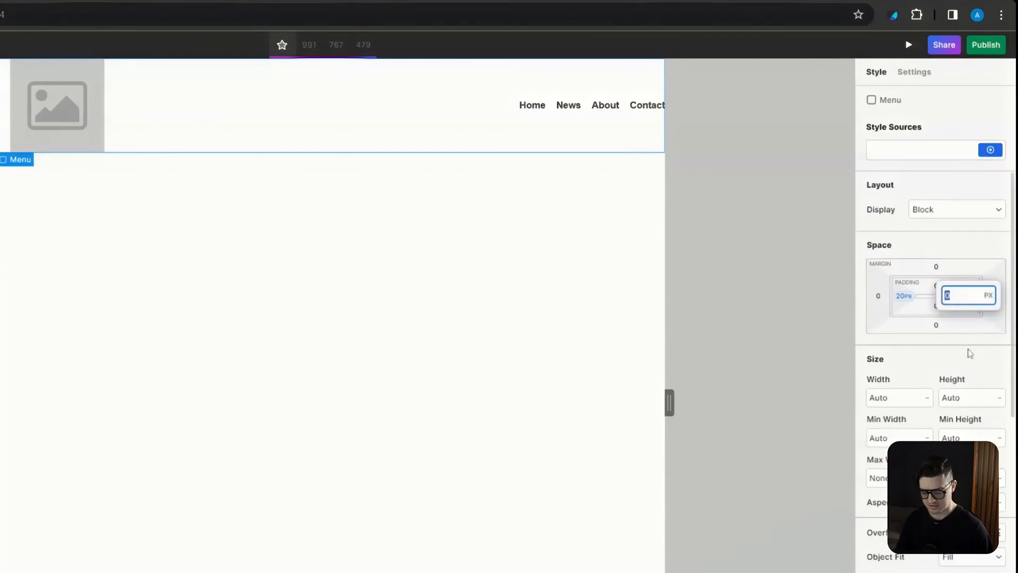
key(Return)
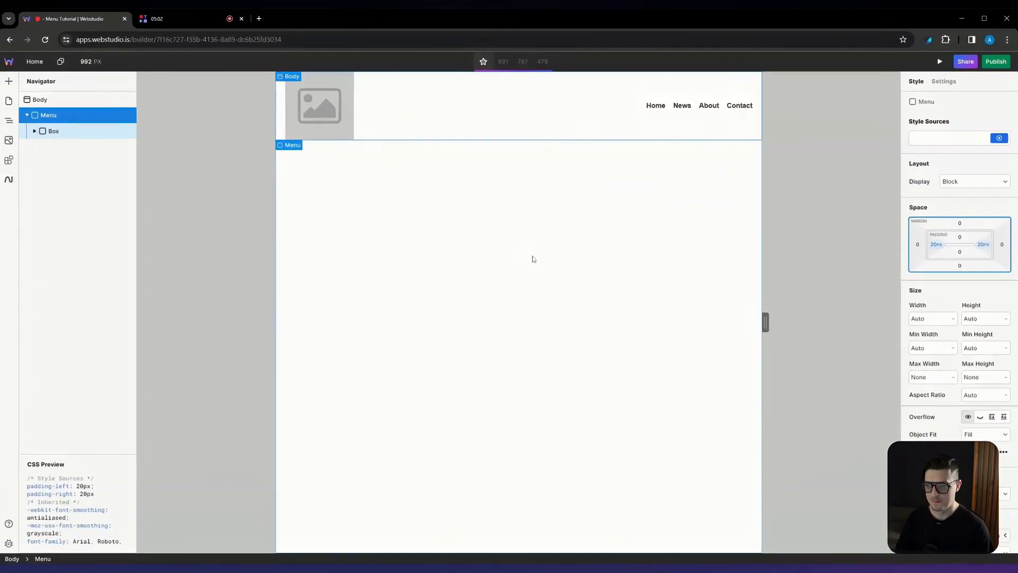
Replace the placeholder image in the menu with the uploaded W logo SVG as its source
click(335, 126)
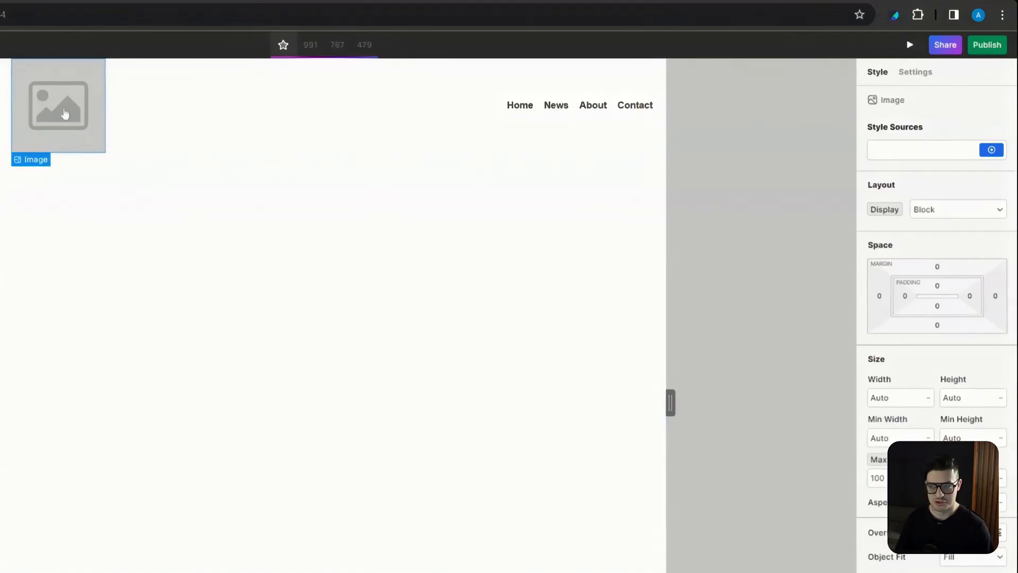
click(916, 72)
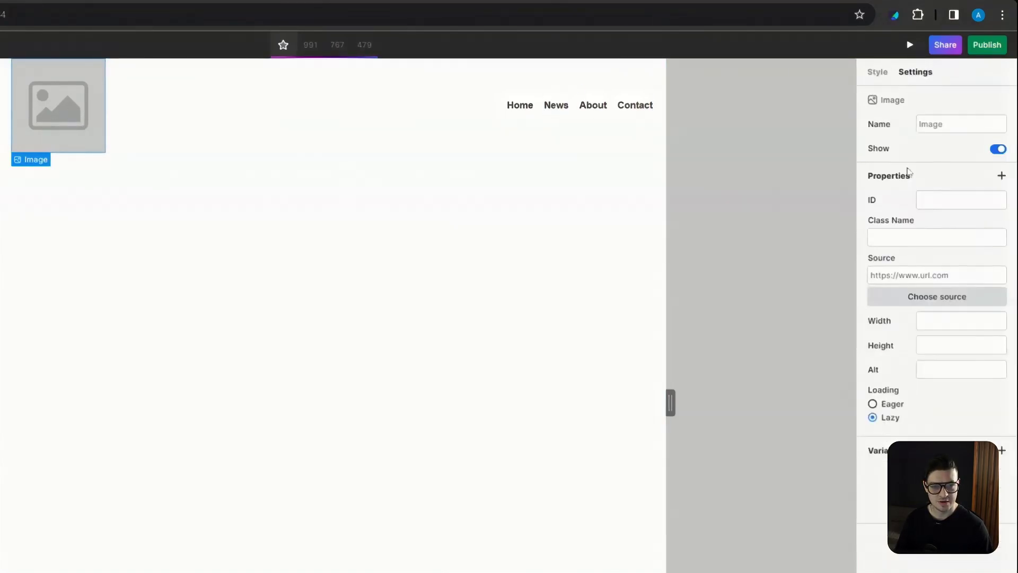
click(922, 295)
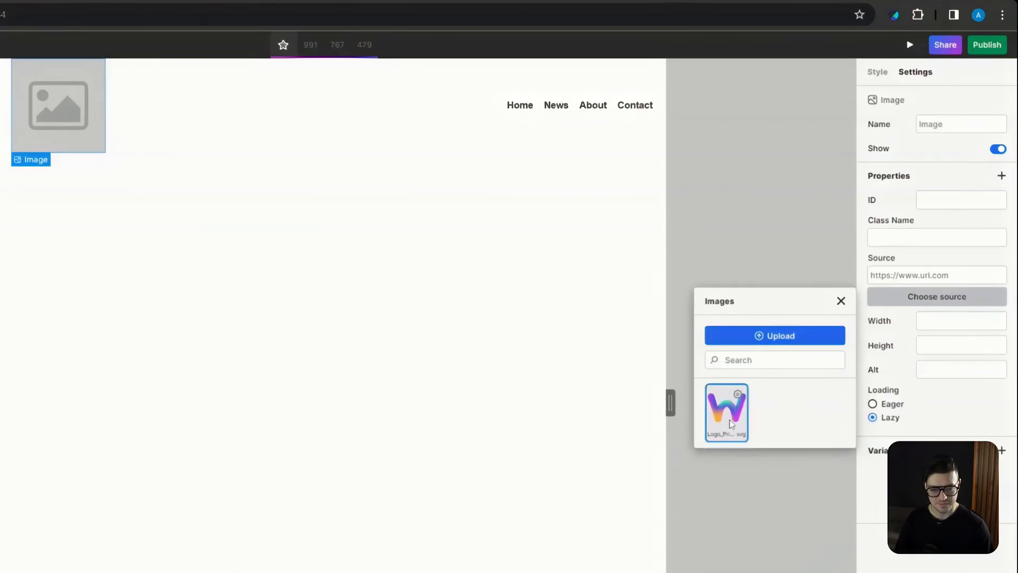
click(726, 411)
Set the logo image's width to 100 px and reduce it further to 35 px
click(882, 71)
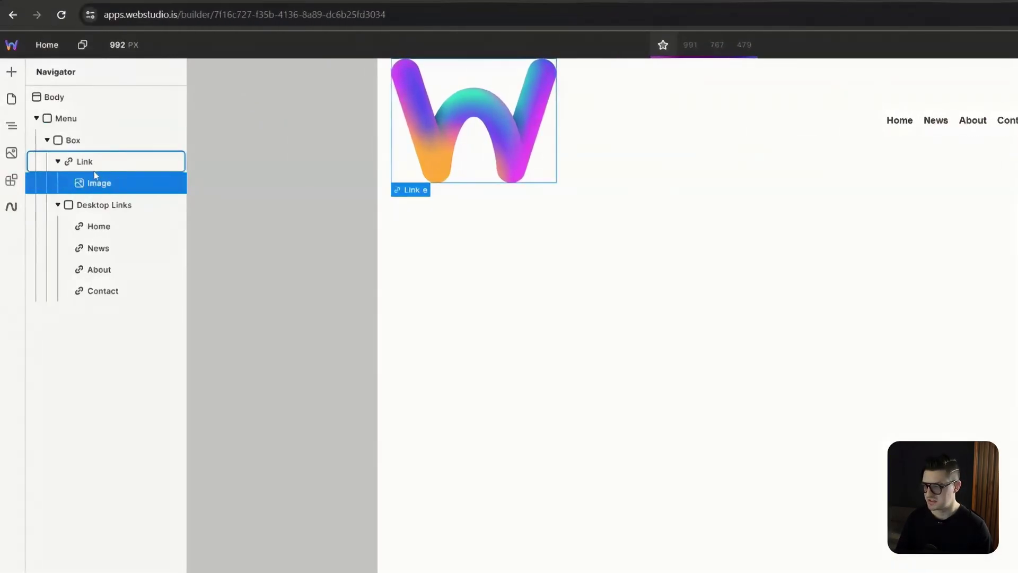
click(93, 170)
click(95, 177)
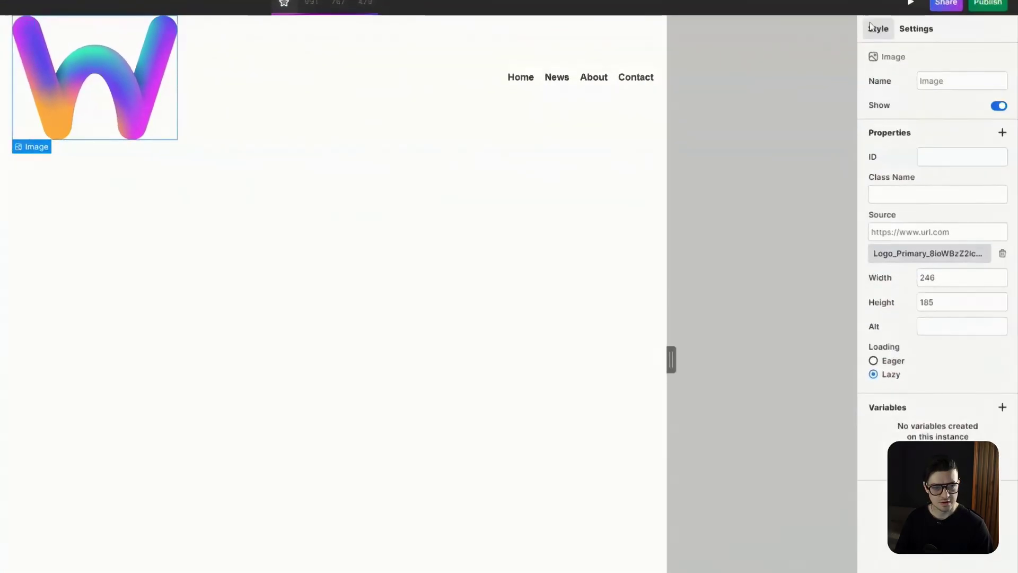
click(878, 29)
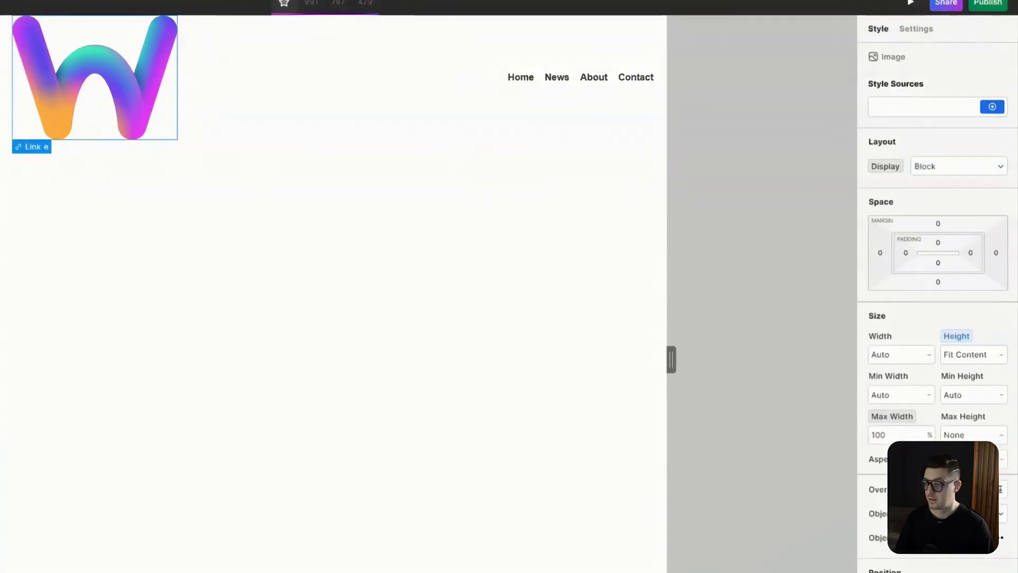
click(887, 366)
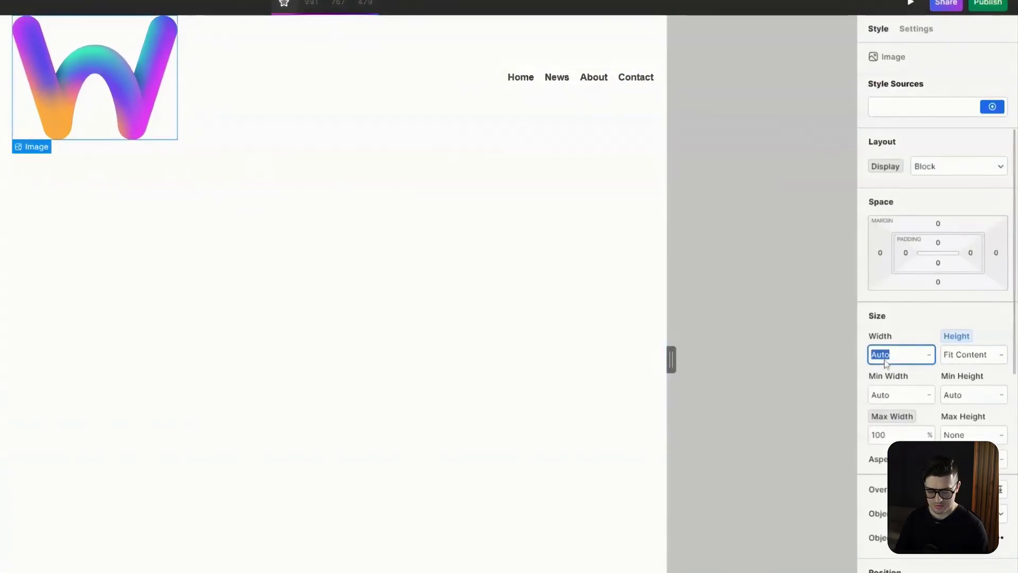
text(100p)
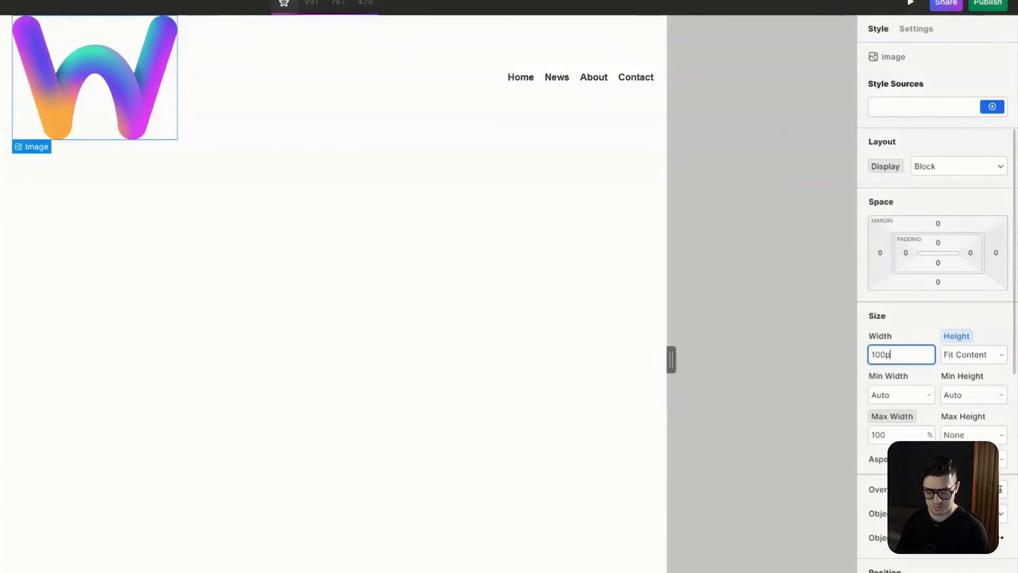
text(x)
key(Return)
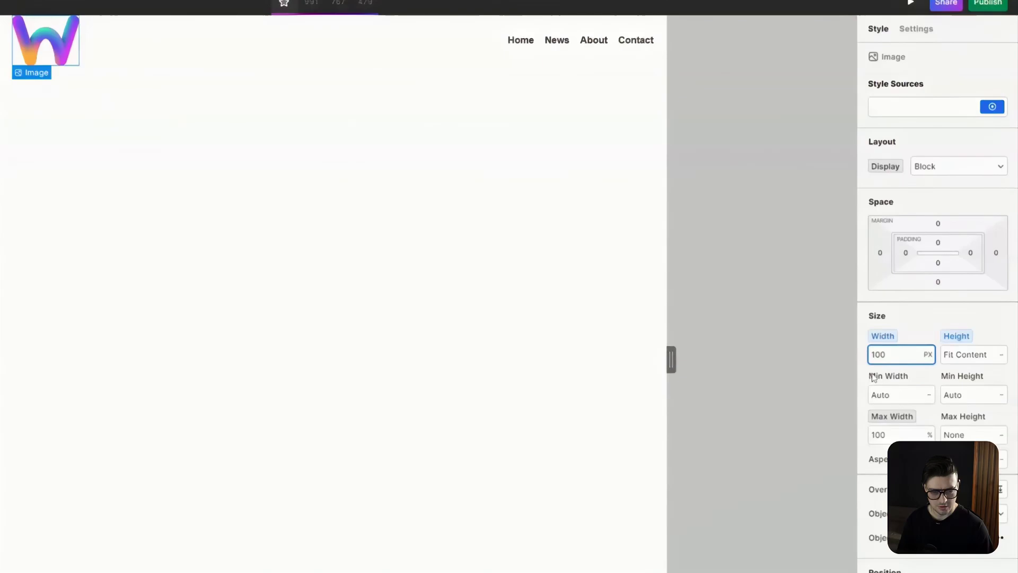
drag(892, 356, 846, 353)
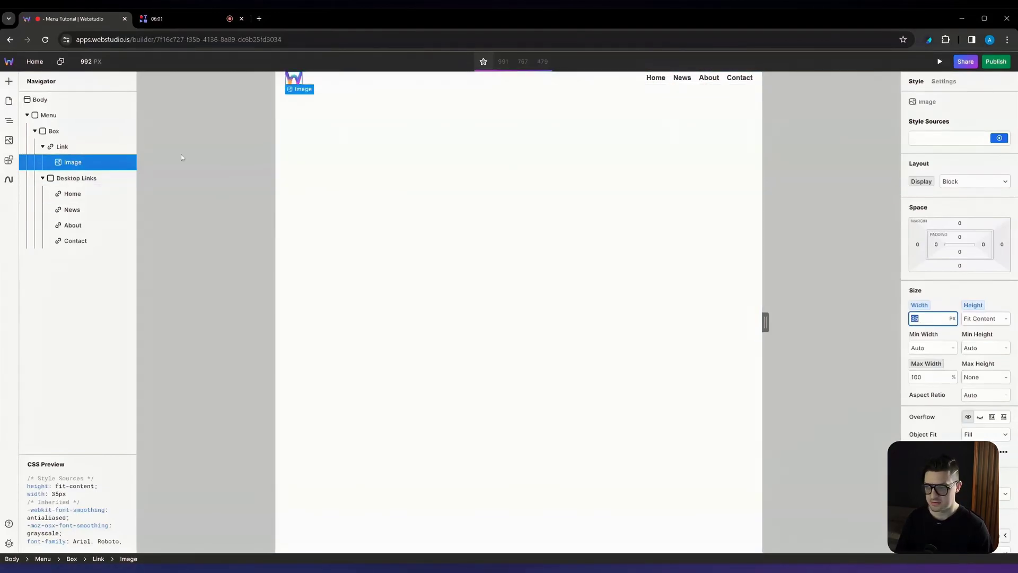
Set the top and bottom padding of the Menu box to 10 px each and clear the selection
click(74, 119)
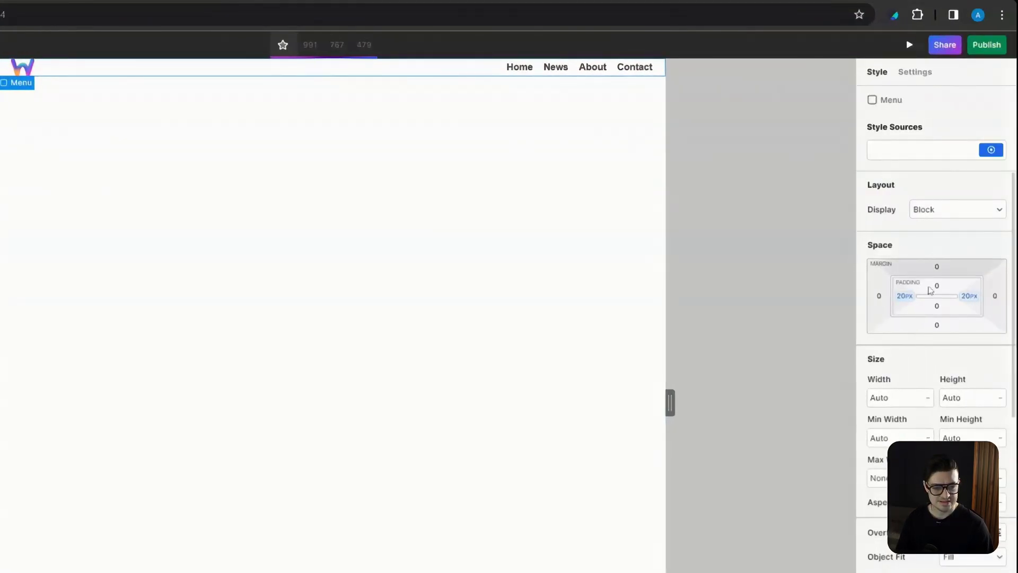
click(939, 288)
key(Return)
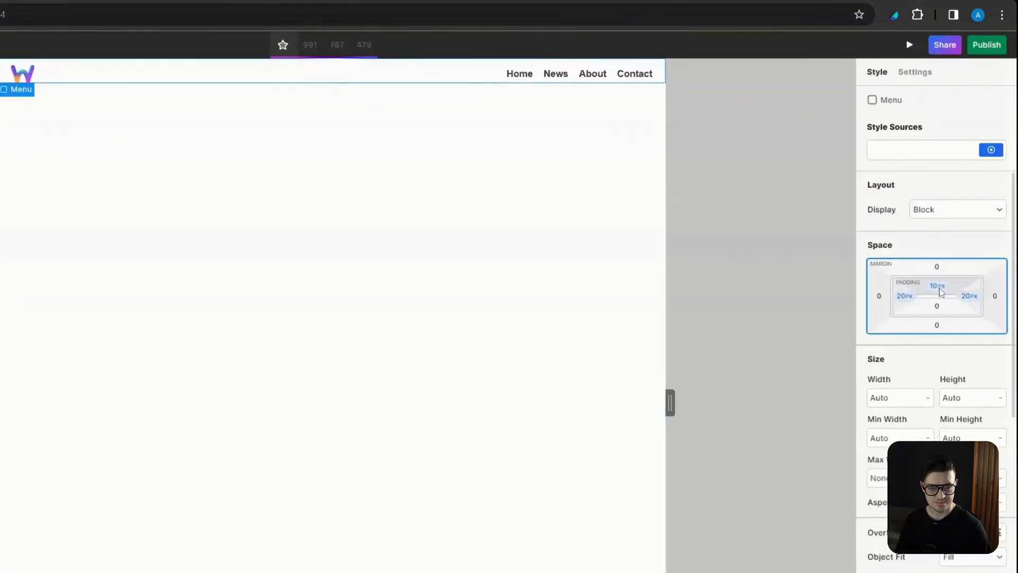
click(933, 306)
text(10)
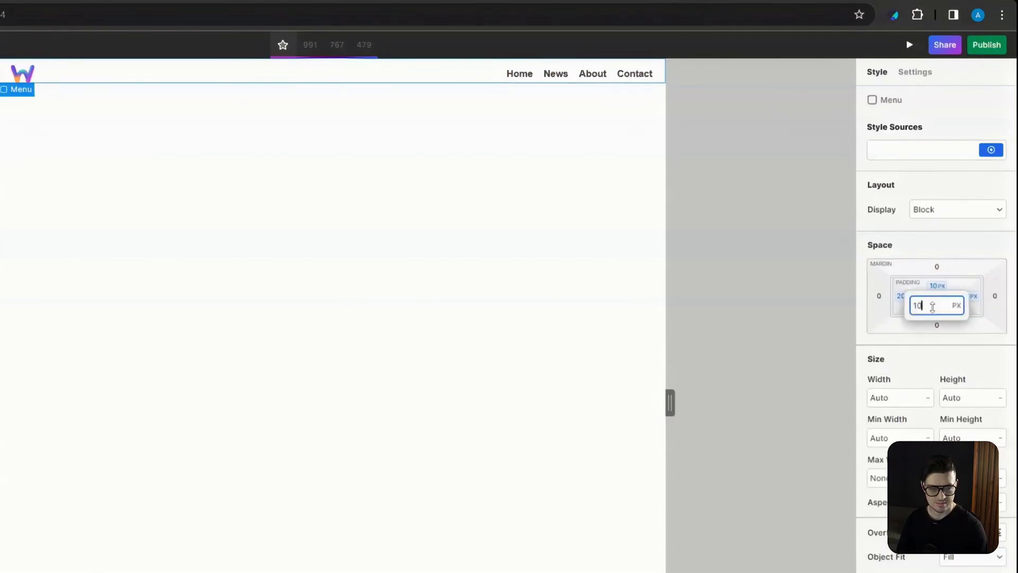
key(Return)
click(457, 317)
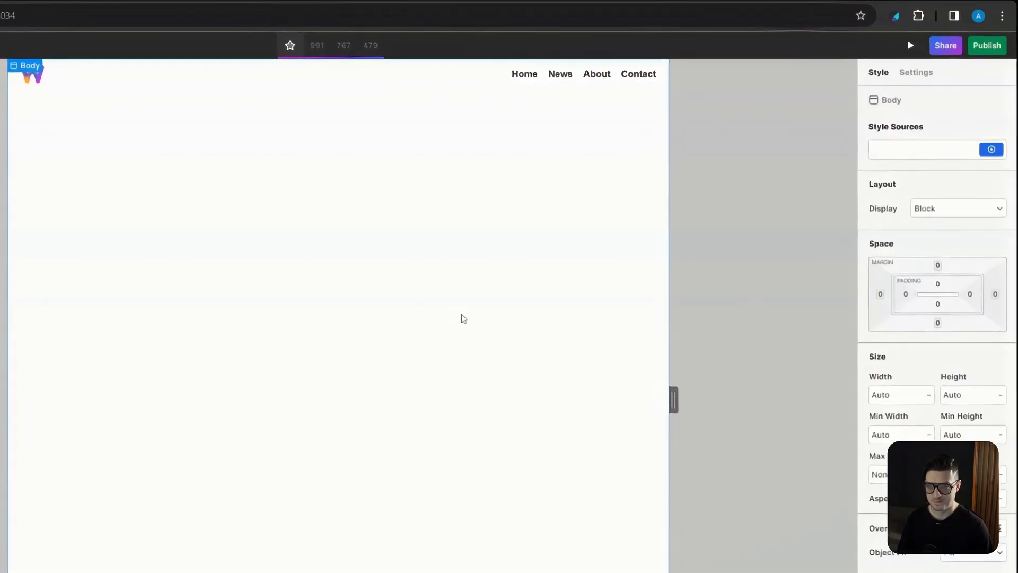
key(Escape)
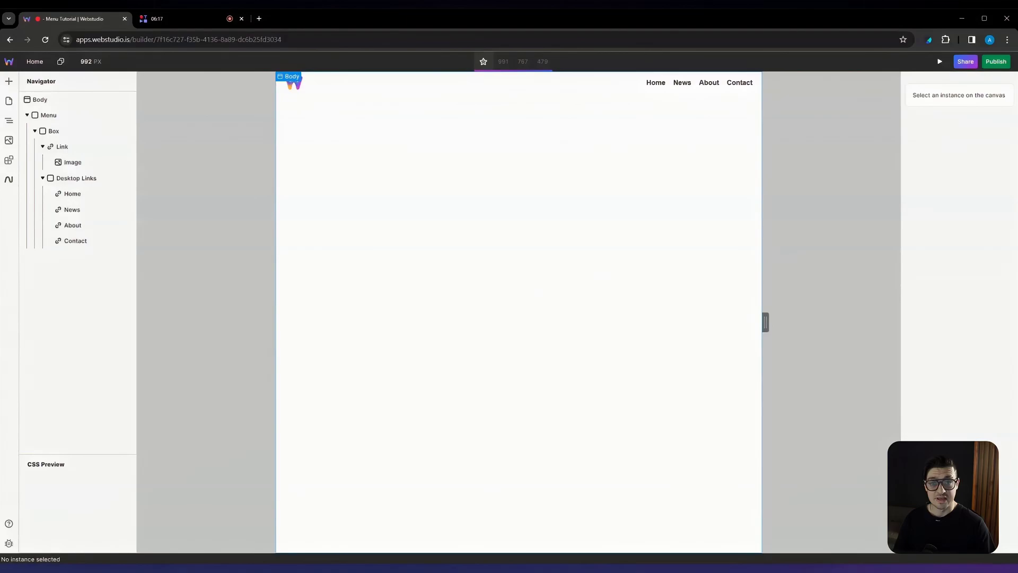
Open the settings of the Home link in the menu
click(656, 89)
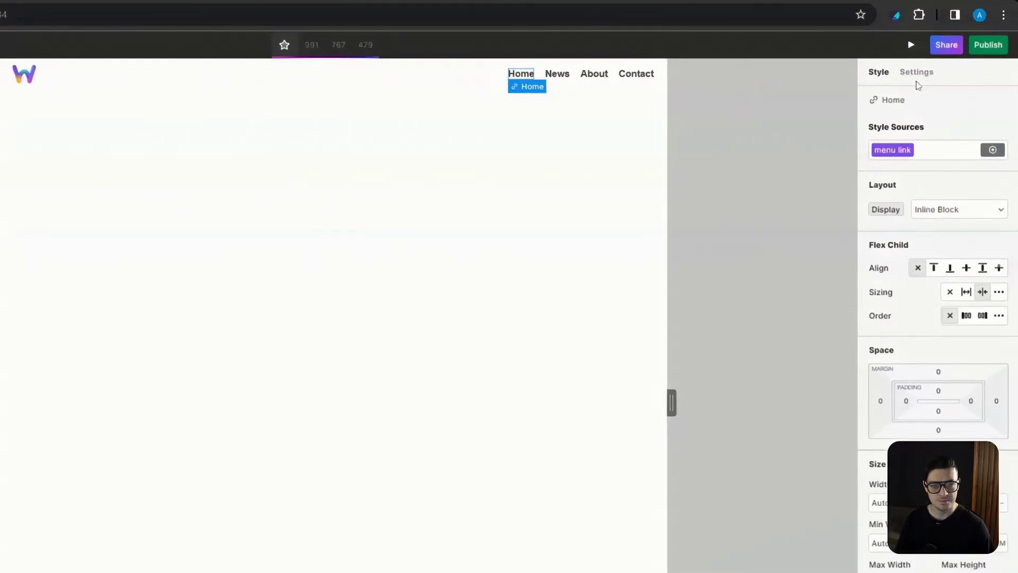
click(937, 79)
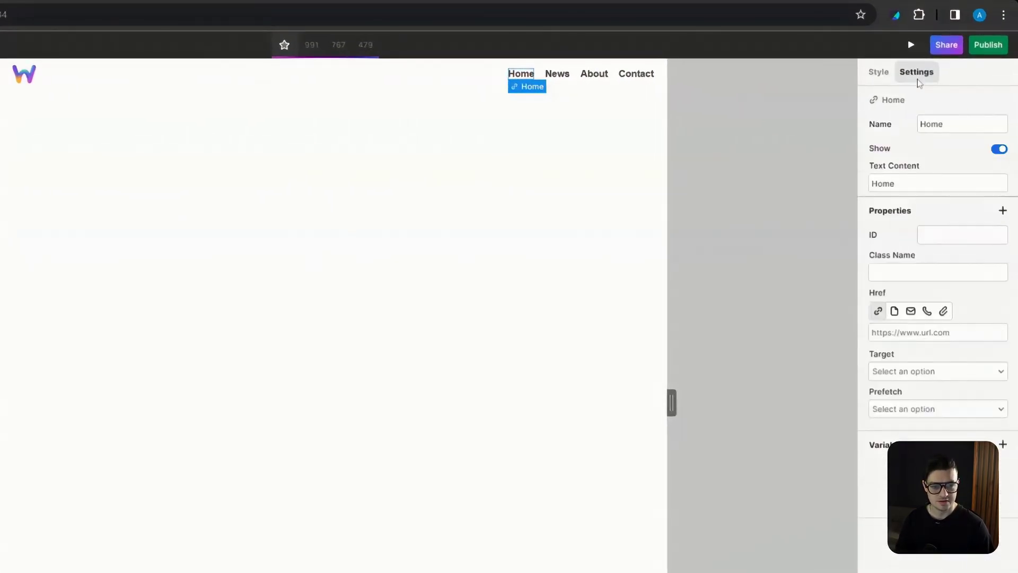
click(895, 311)
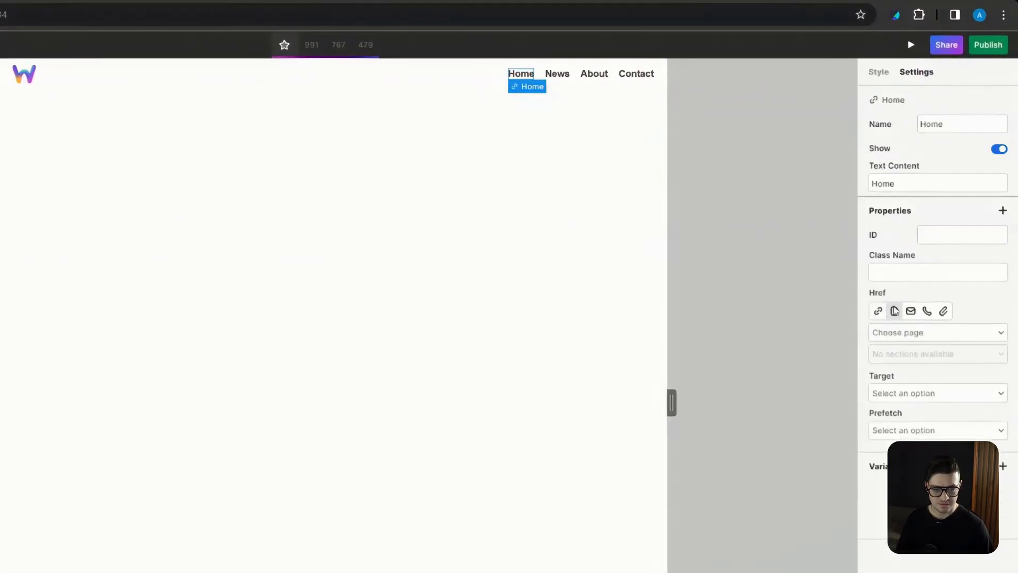
click(928, 334)
click(927, 334)
click(878, 311)
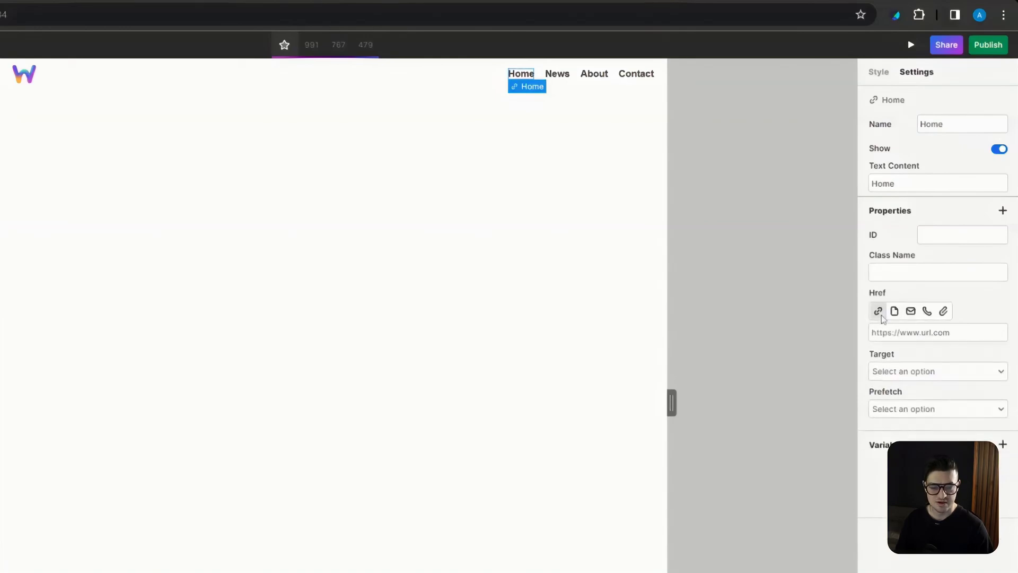
click(870, 325)
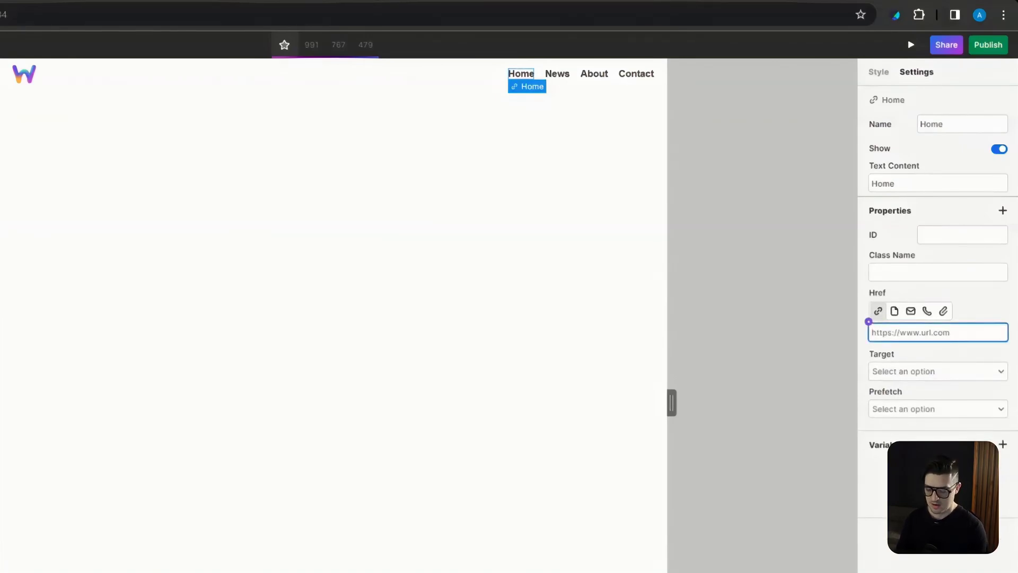
text(https://)
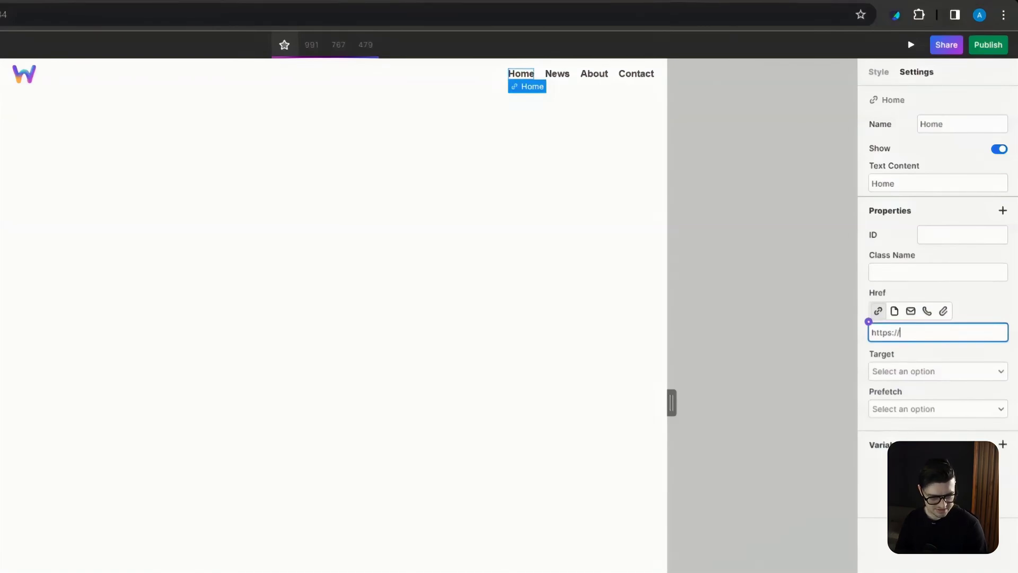
text(google.c)
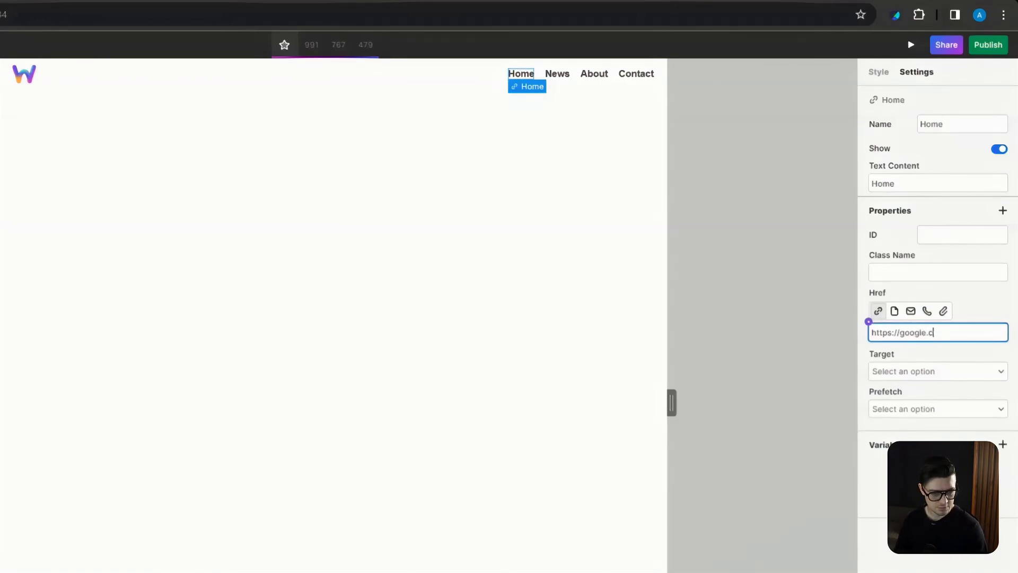
text(om)
key(ctrl+a)
click(755, 245)
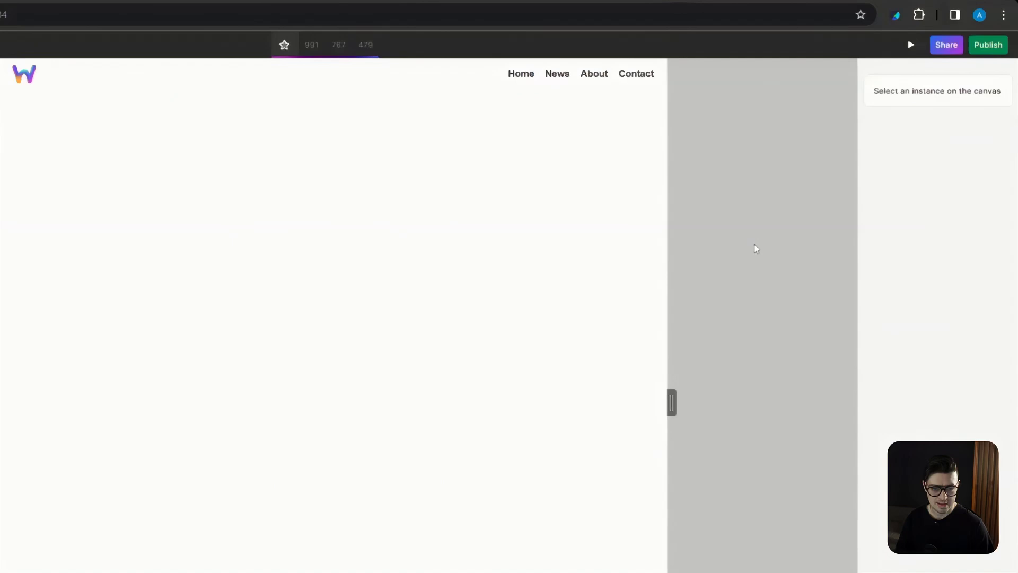
Paste the copied Home URL into the Href of the News, About and Contact links
click(556, 74)
click(872, 328)
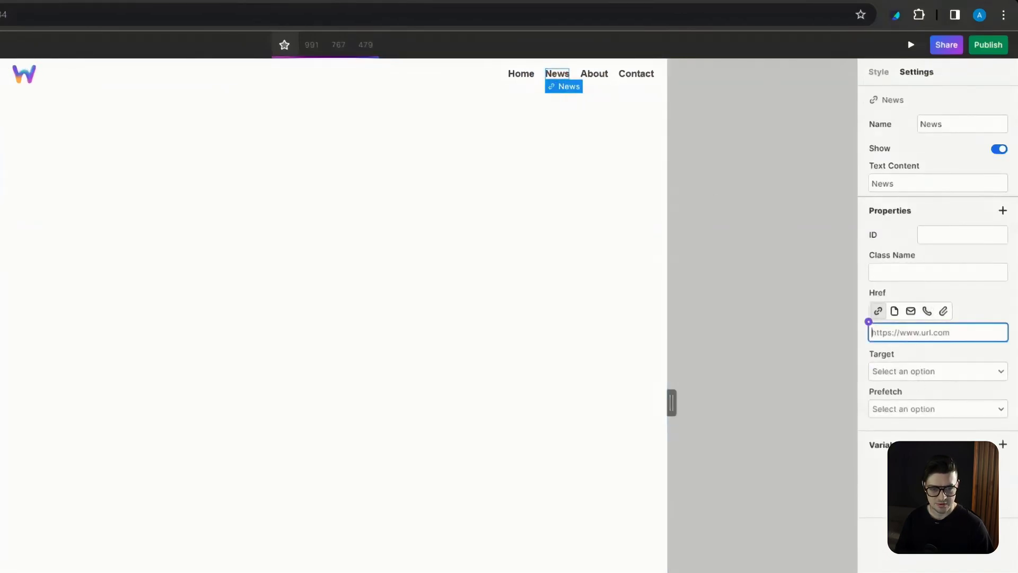
click(705, 241)
click(595, 74)
click(871, 328)
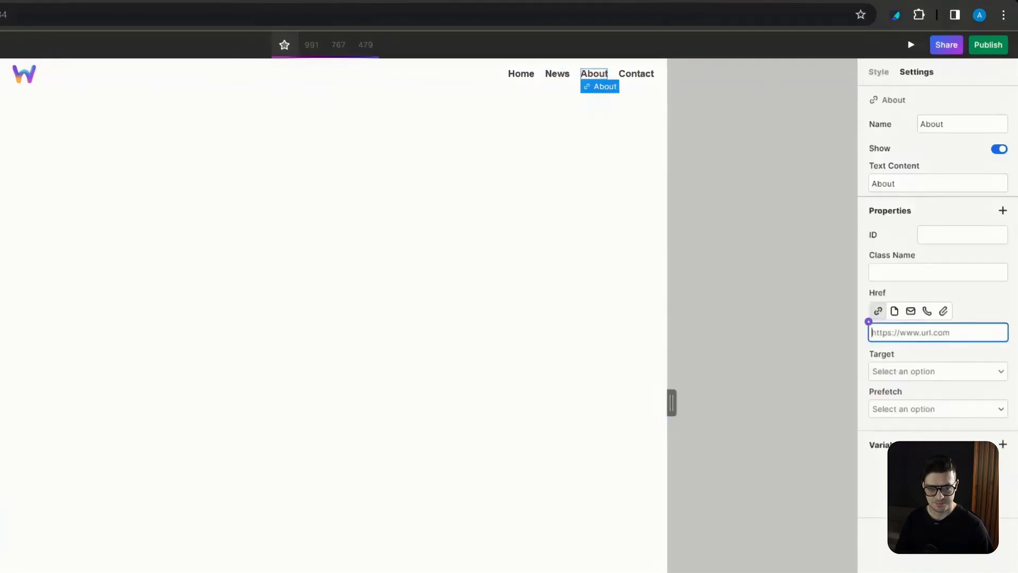
click(753, 223)
click(639, 78)
click(873, 327)
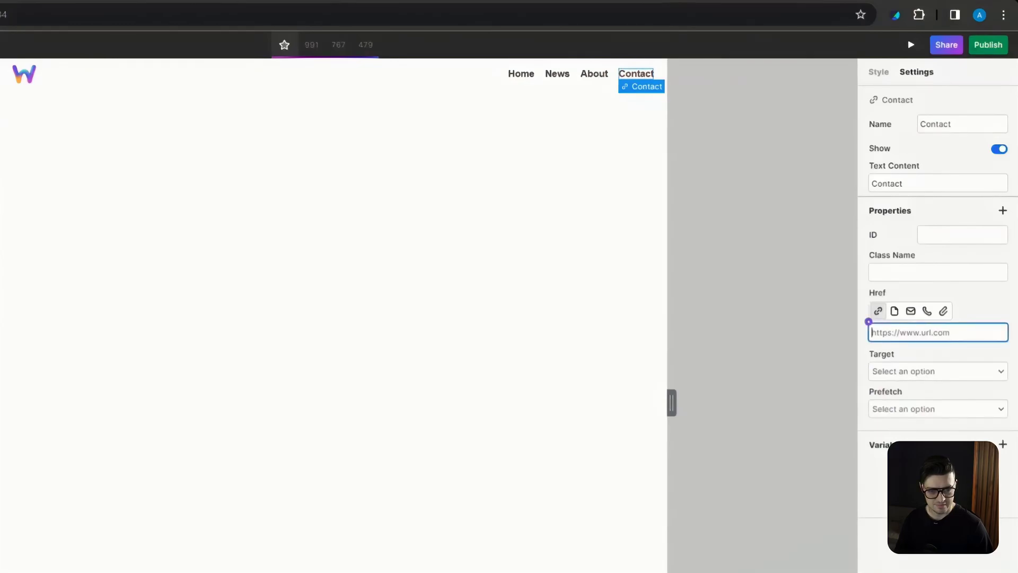
click(750, 328)
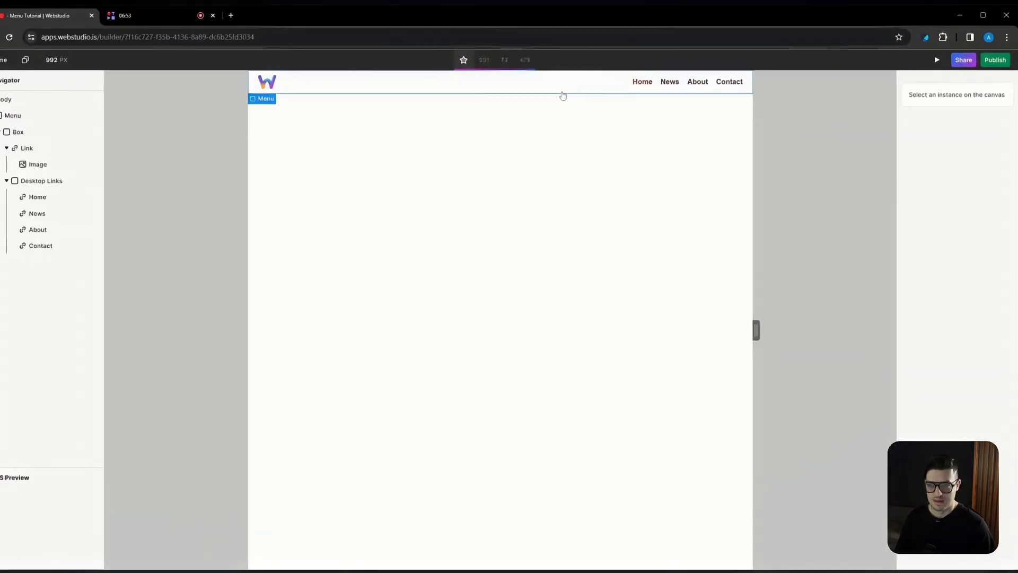
Rename the Box directly inside Menu as "Section"
click(515, 169)
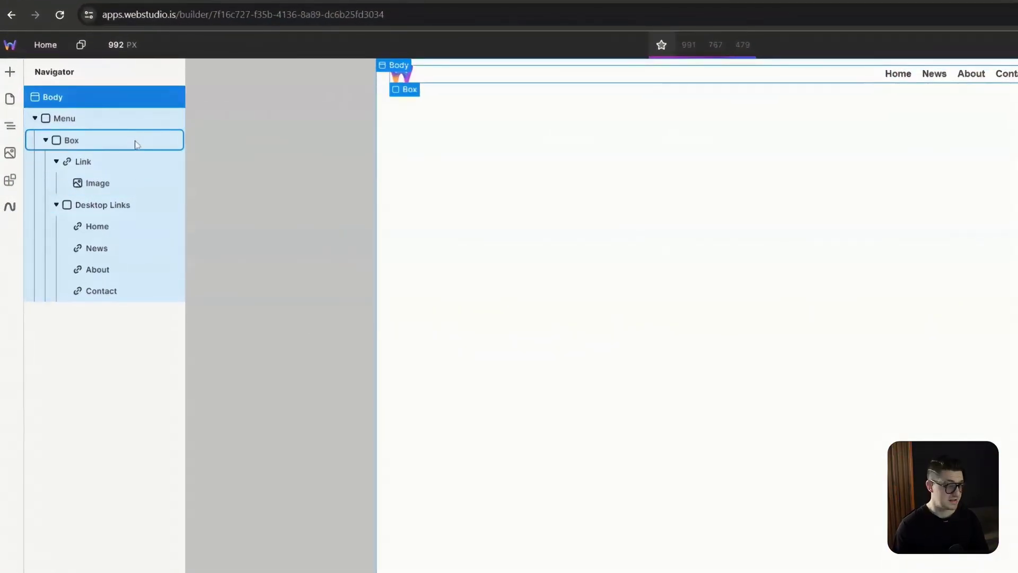
double_click(91, 148)
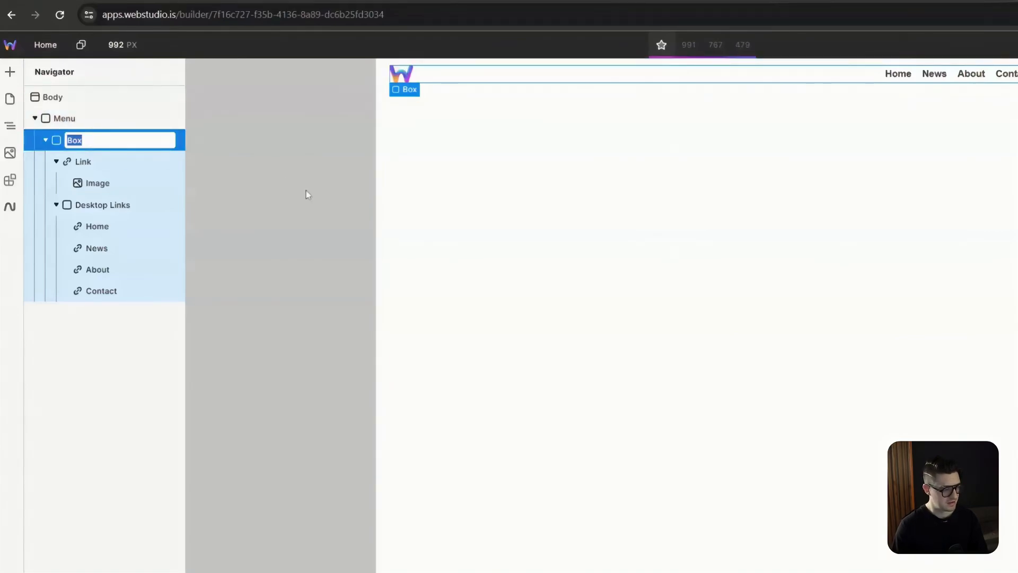
text(Section)
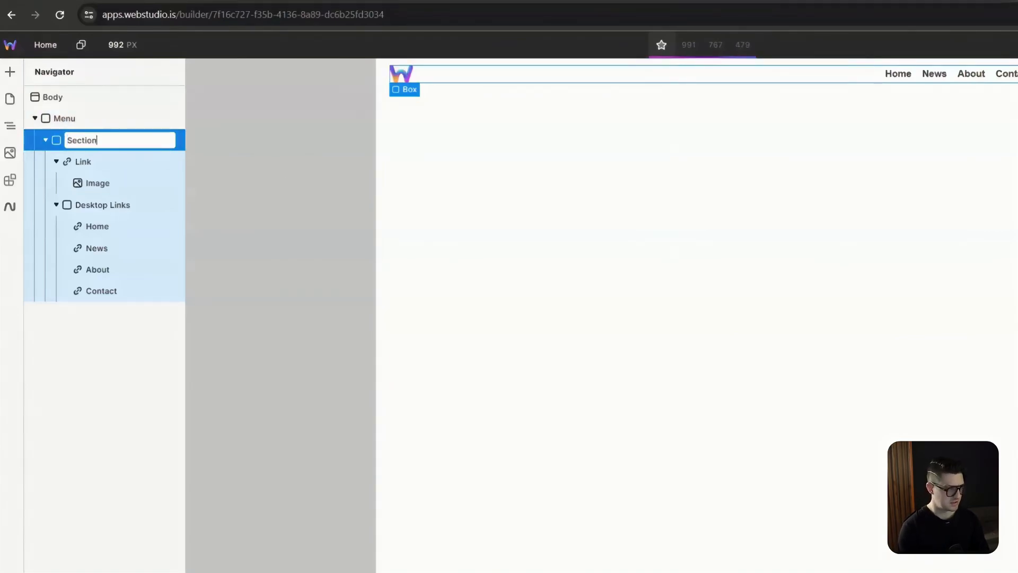
key(Return)
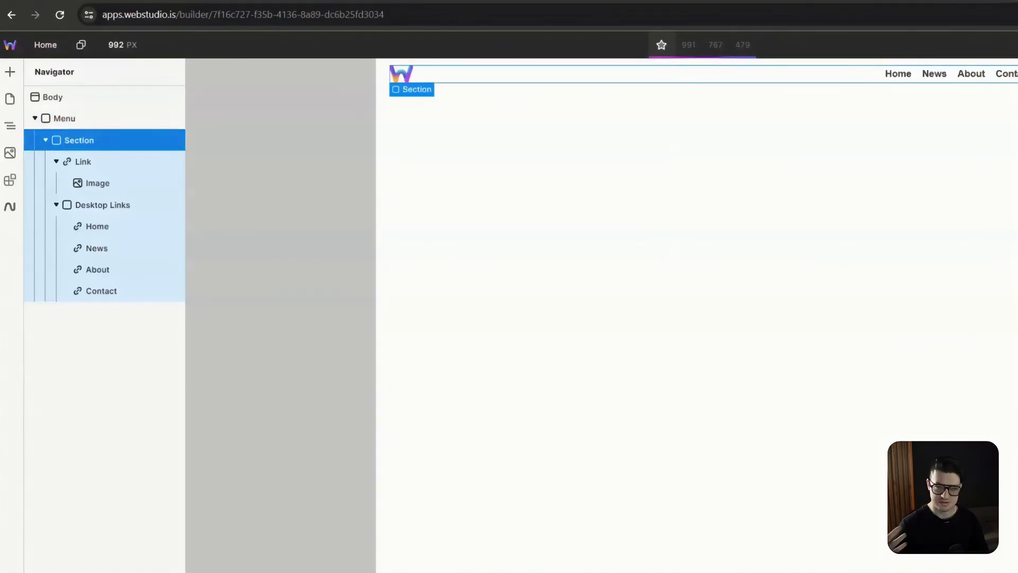
Collapse the Link and Desktop Links branches inside Section while keeping Section expanded
click(45, 140)
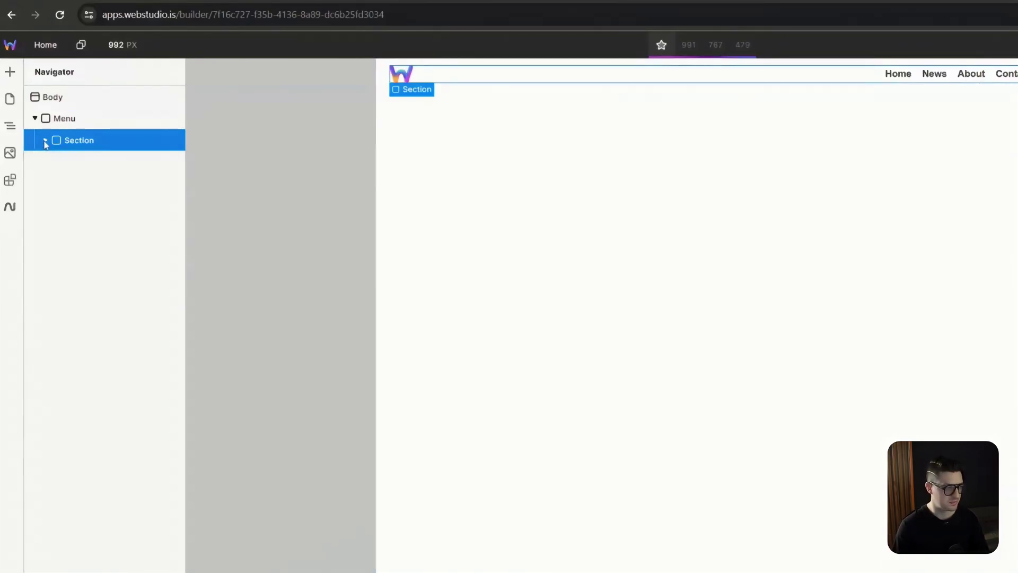
click(46, 140)
click(56, 161)
click(56, 184)
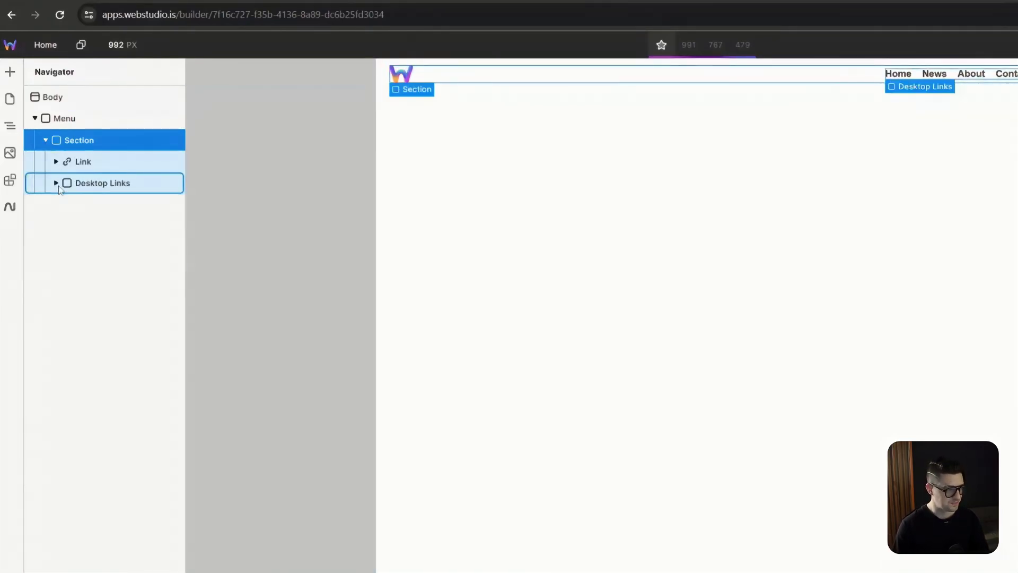
Set the Desktop Links box's display to None at the 767 breakpoint
click(118, 187)
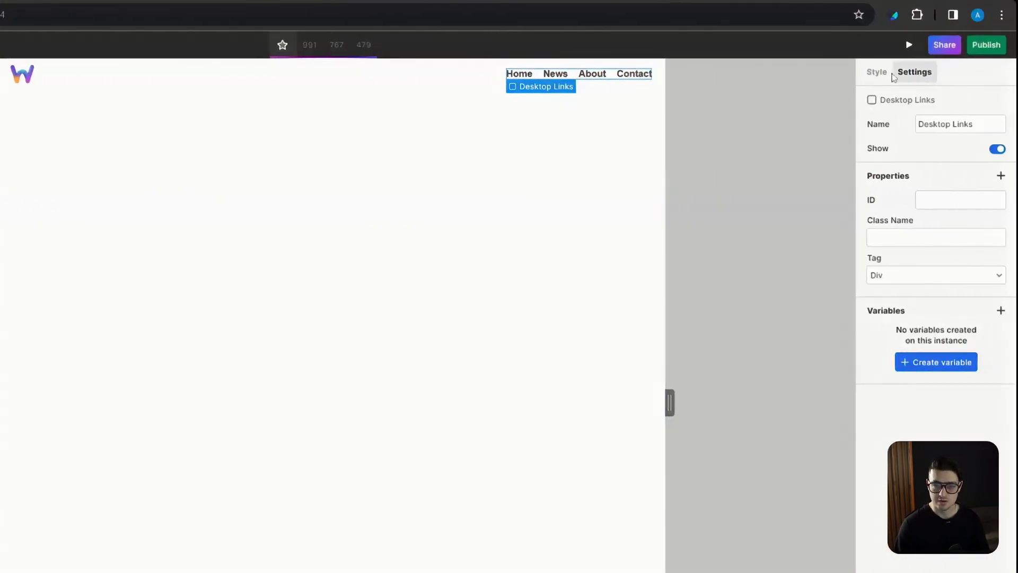
click(877, 73)
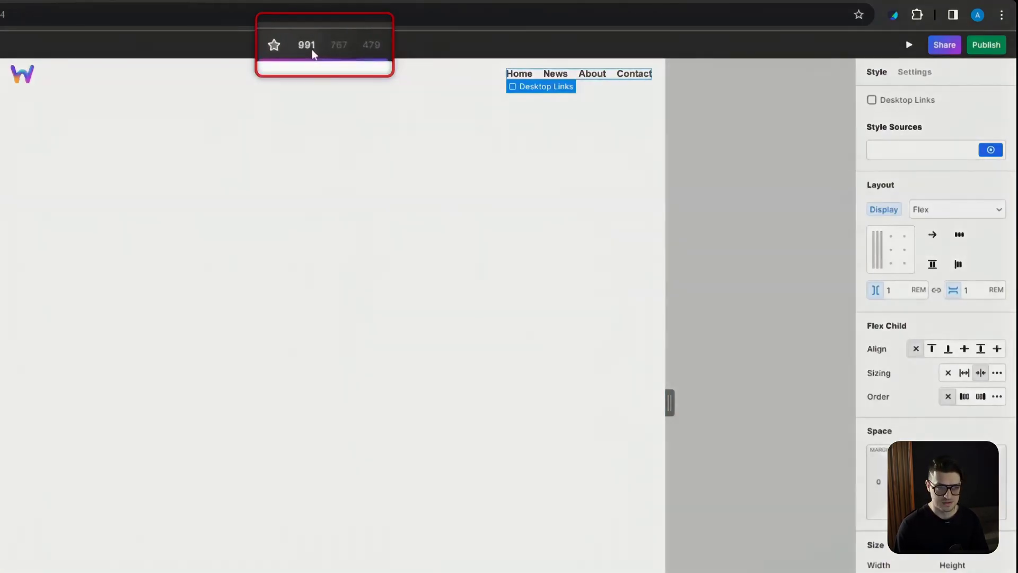
click(313, 52)
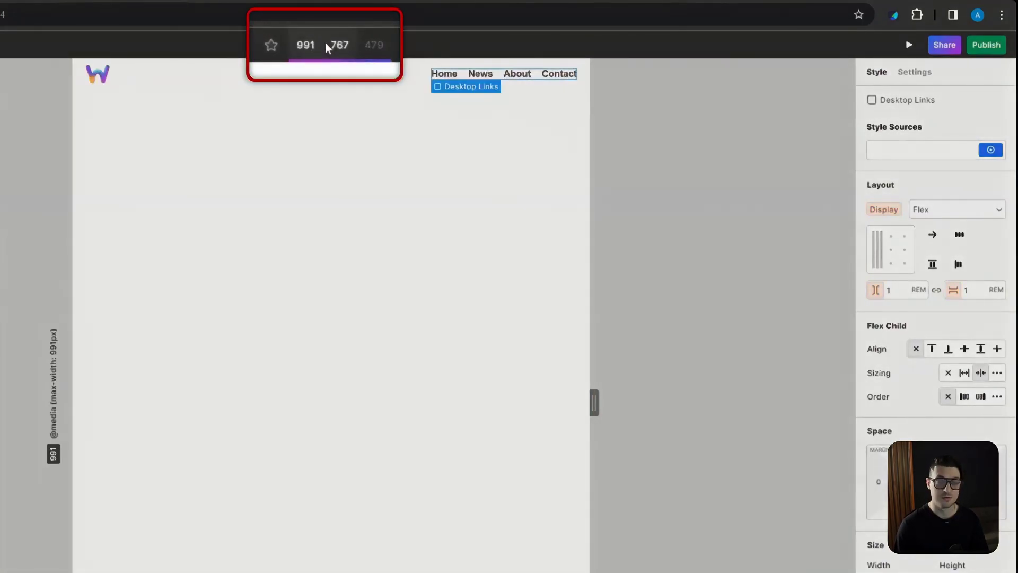
click(340, 47)
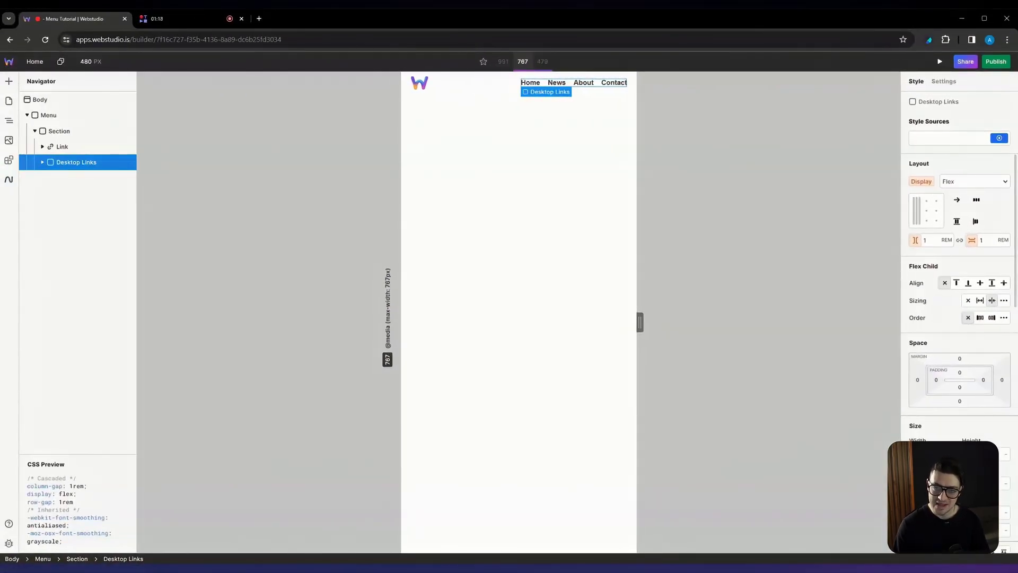
click(962, 181)
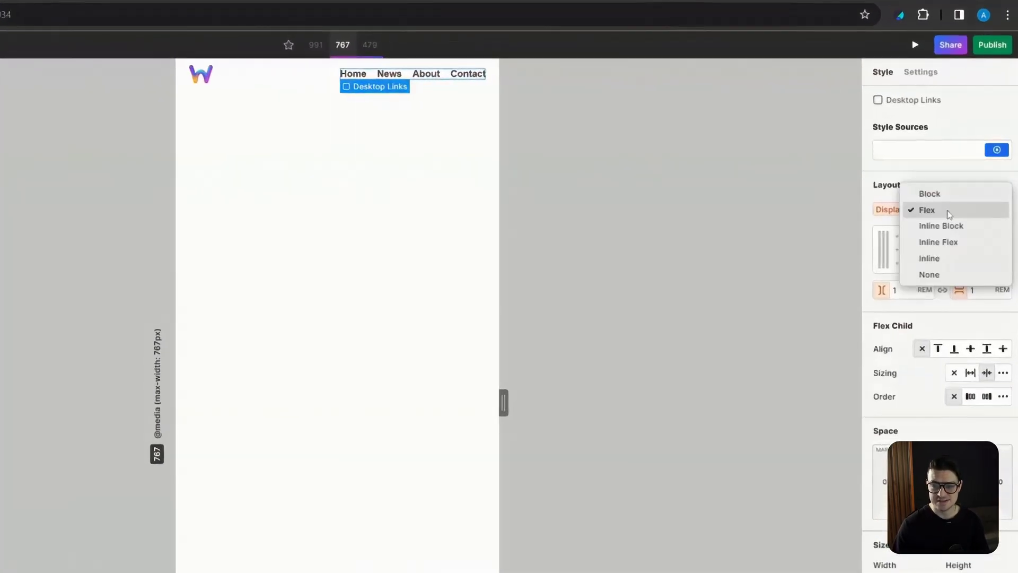
click(929, 274)
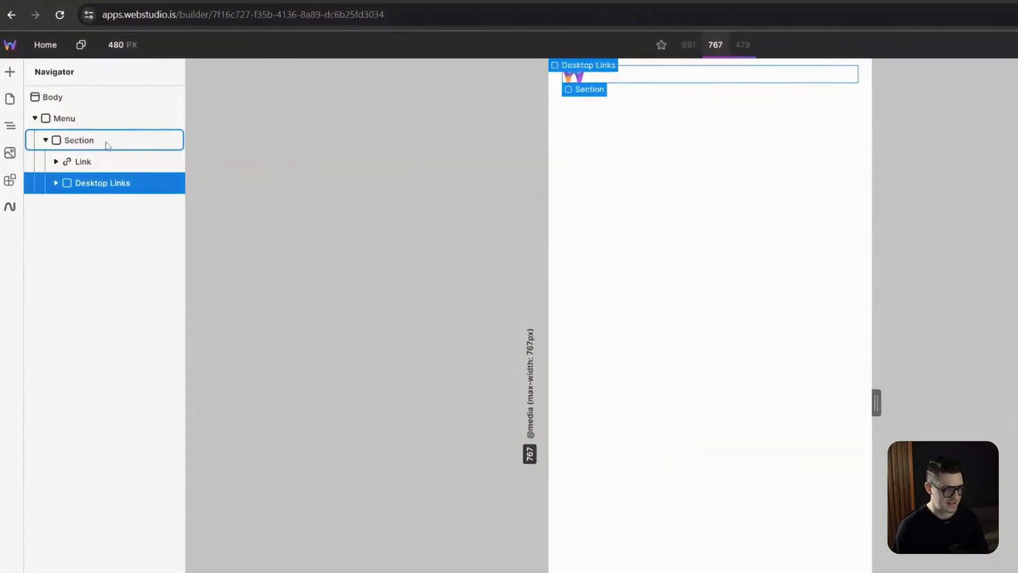
Add a Sheet component inside Section
click(78, 132)
key(a)
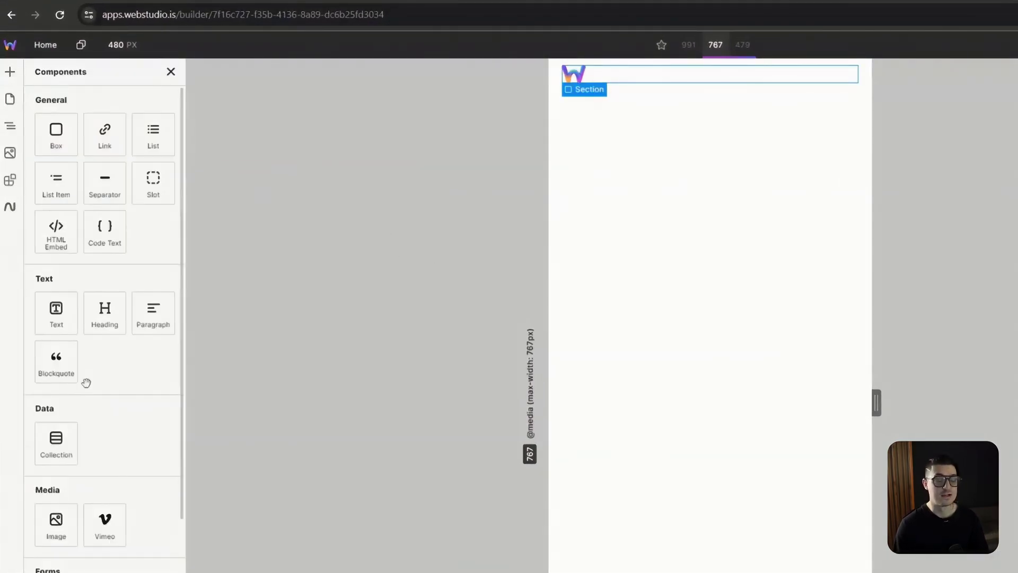
scroll(88, 382, down, 5)
click(57, 509)
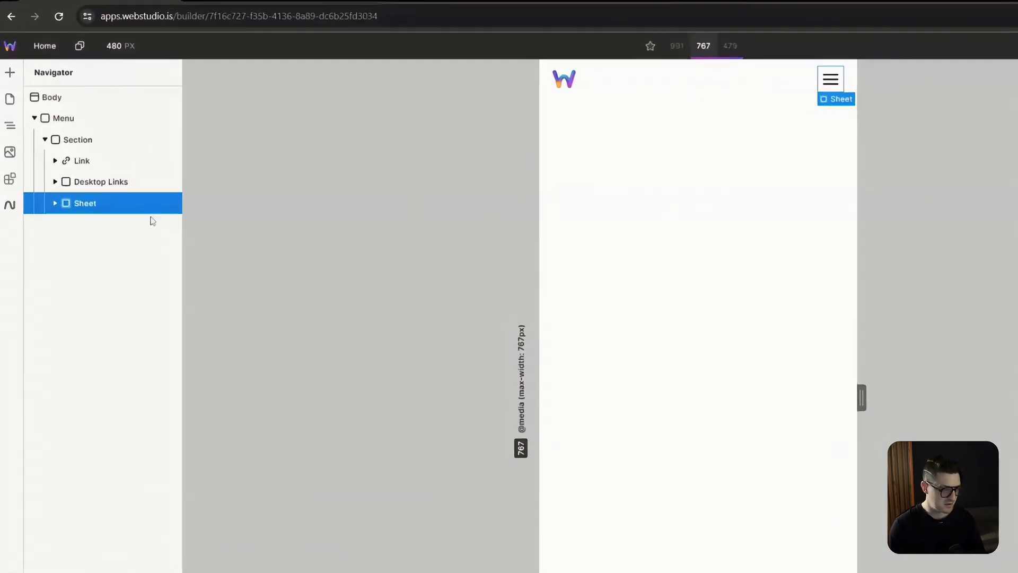
Delete the Sheet Title, Sheet Description and placeholder Text from the Sheet's navigation content
click(43, 181)
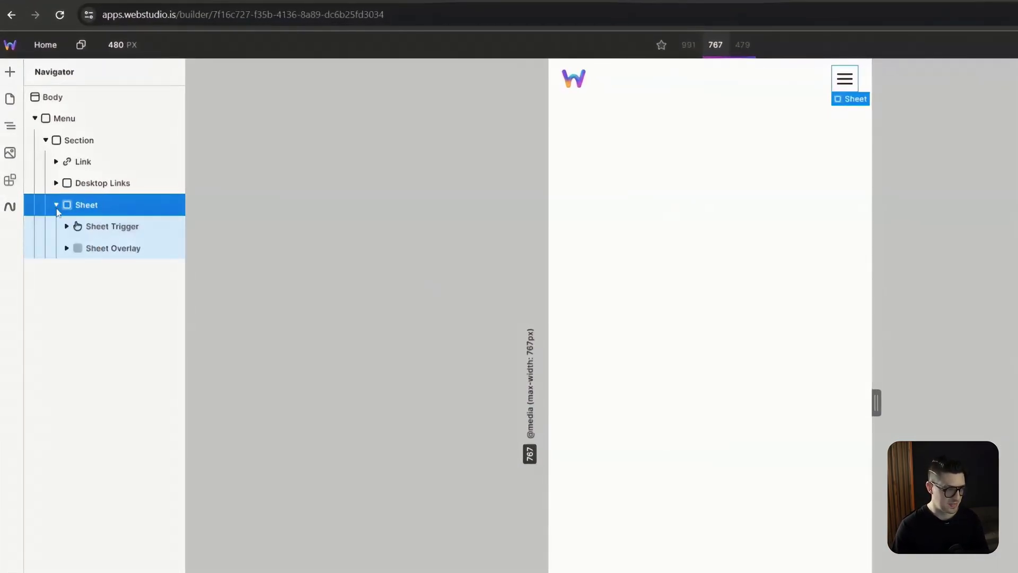
click(108, 249)
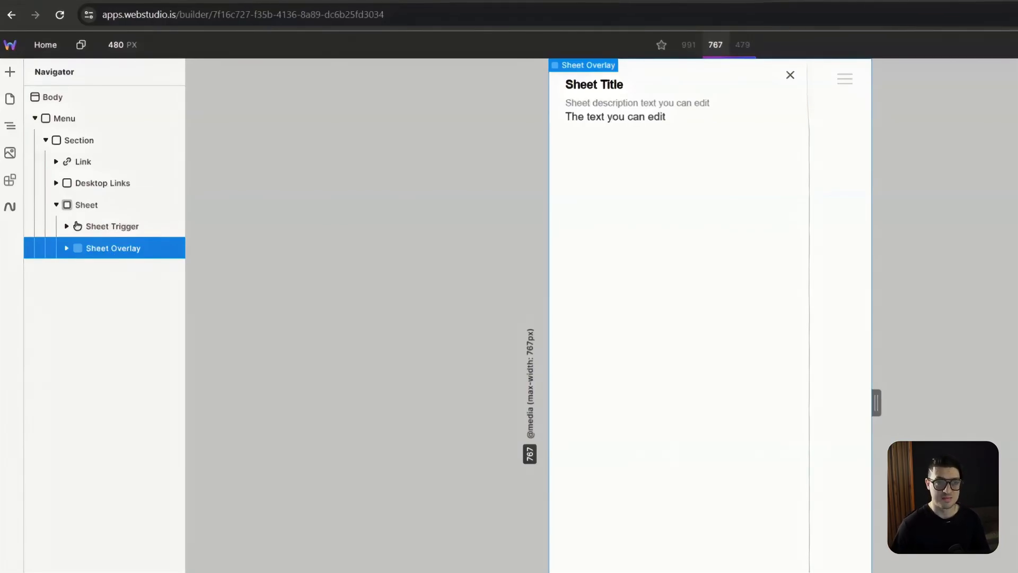
click(629, 89)
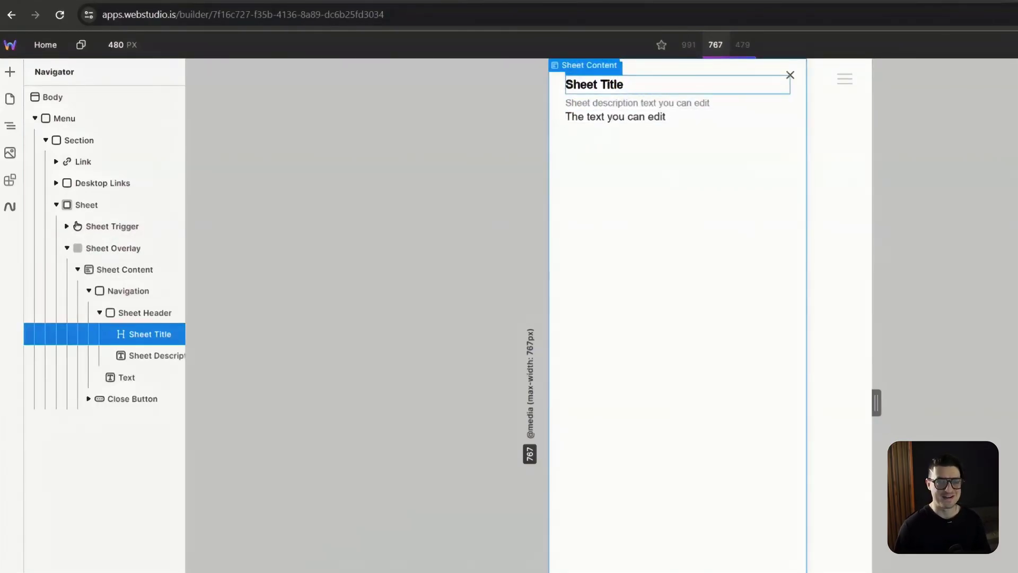
key(Delete)
key(Delete)
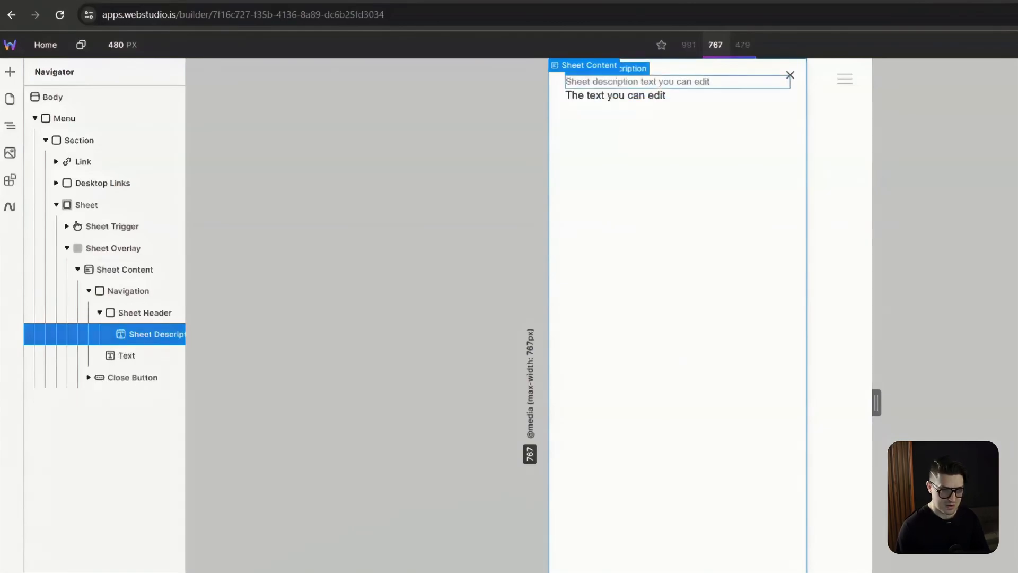
click(616, 115)
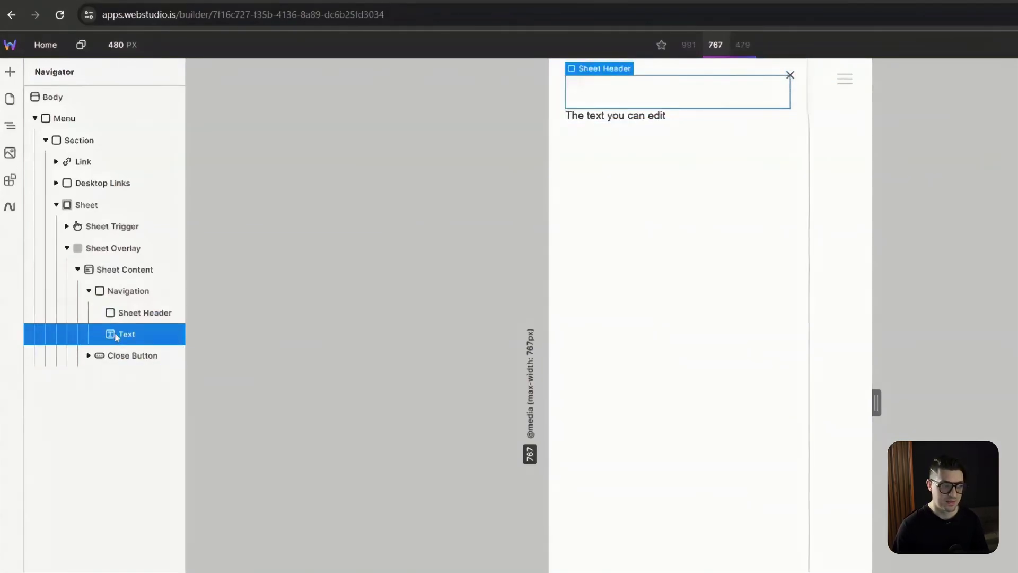
key(Delete)
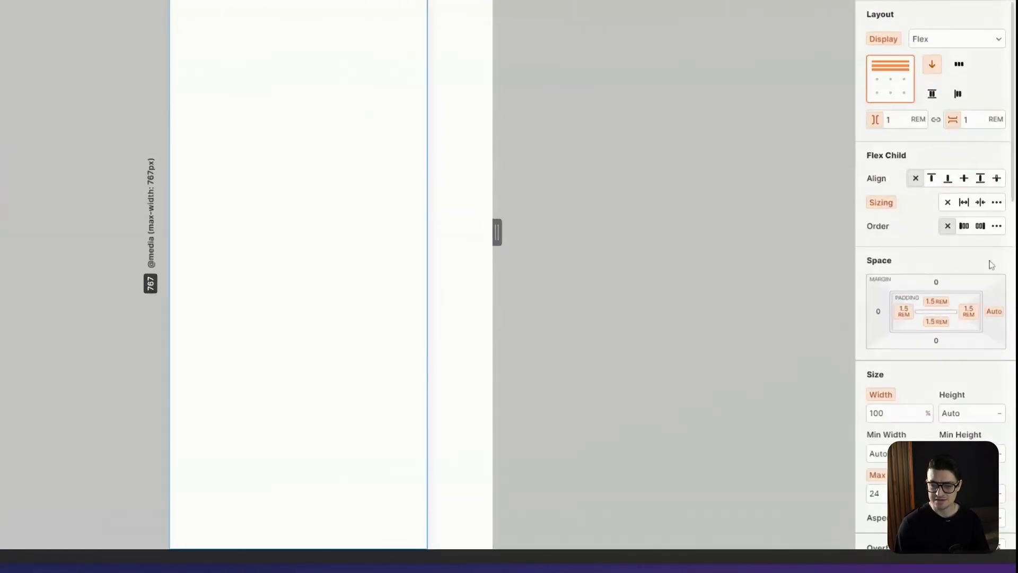
Set the Sheet Content's right margin to 0 px and its left margin to auto at the 767 breakpoint
click(995, 316)
text(0)
key(Return)
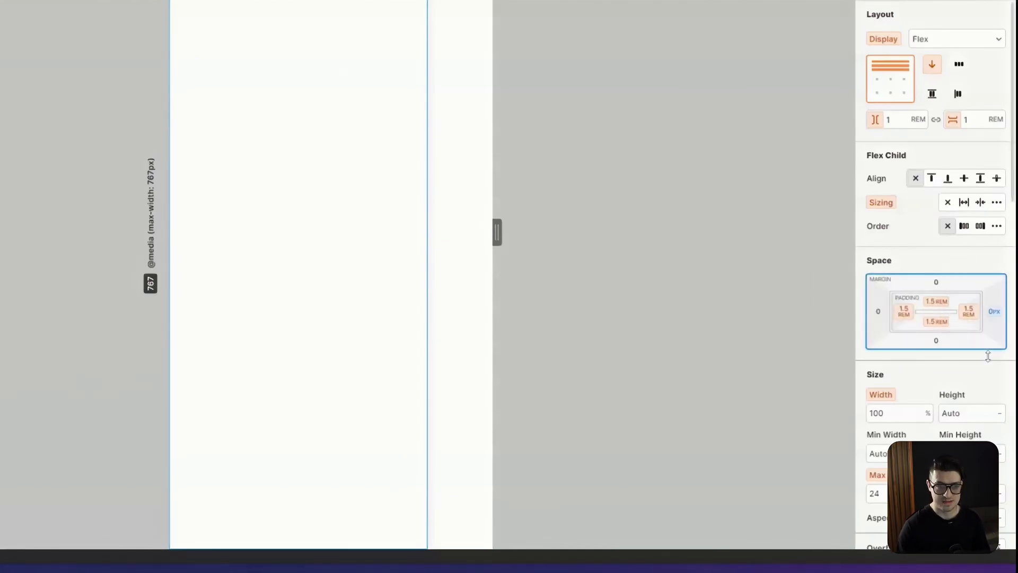
click(881, 314)
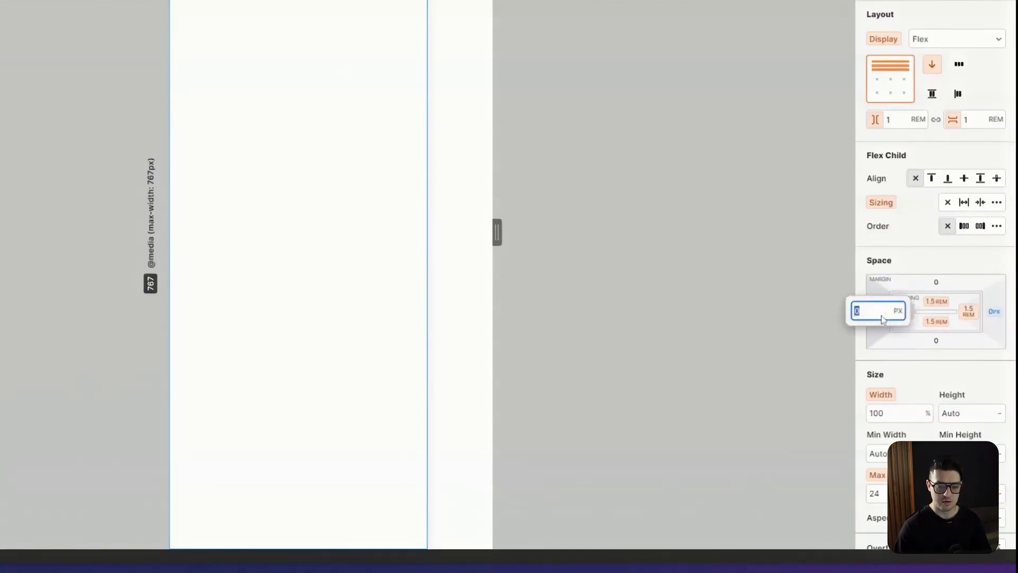
text(auto)
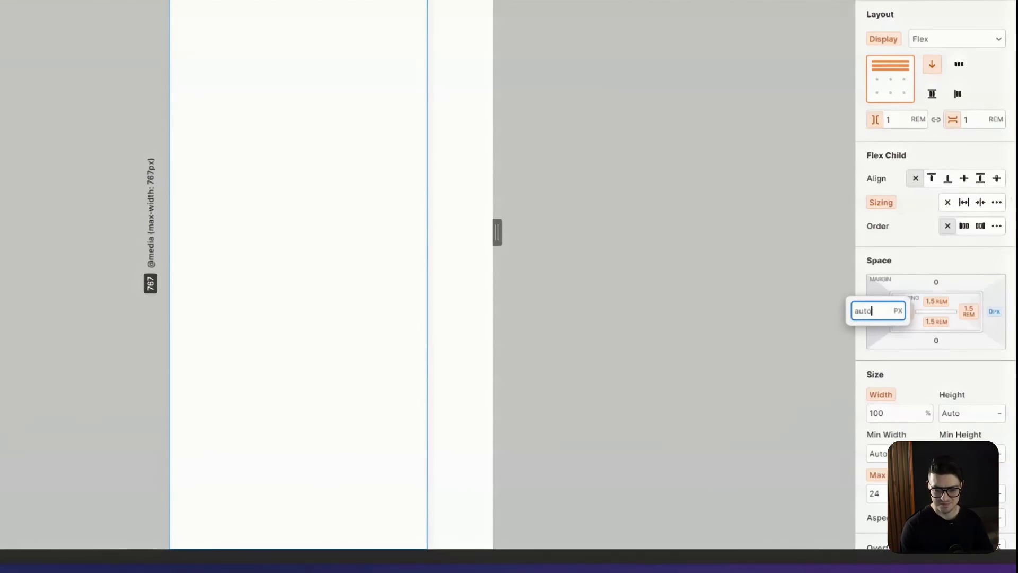
key(Return)
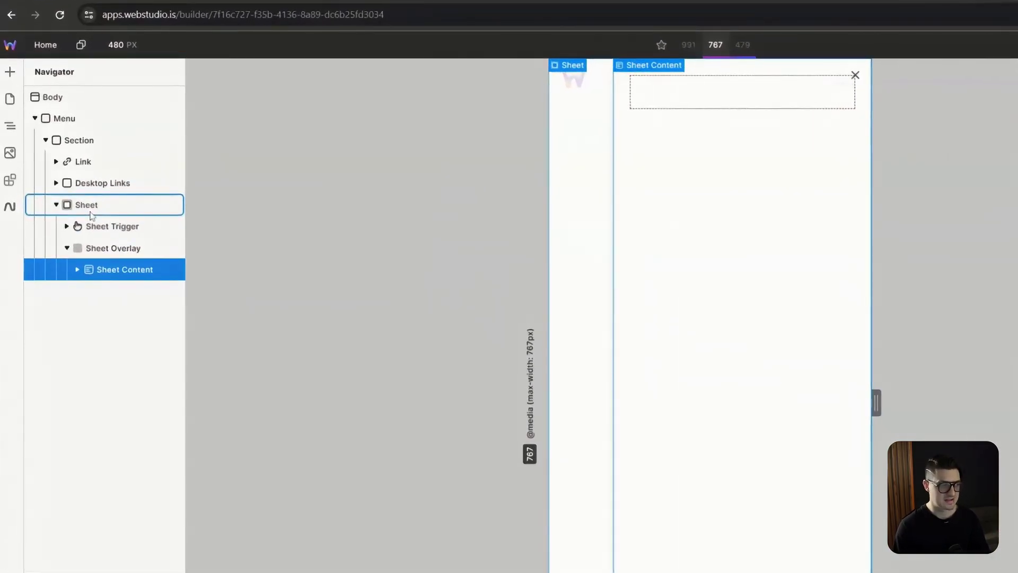
Set the display of the Button inside Sheet Trigger to None at the base breakpoint
click(90, 212)
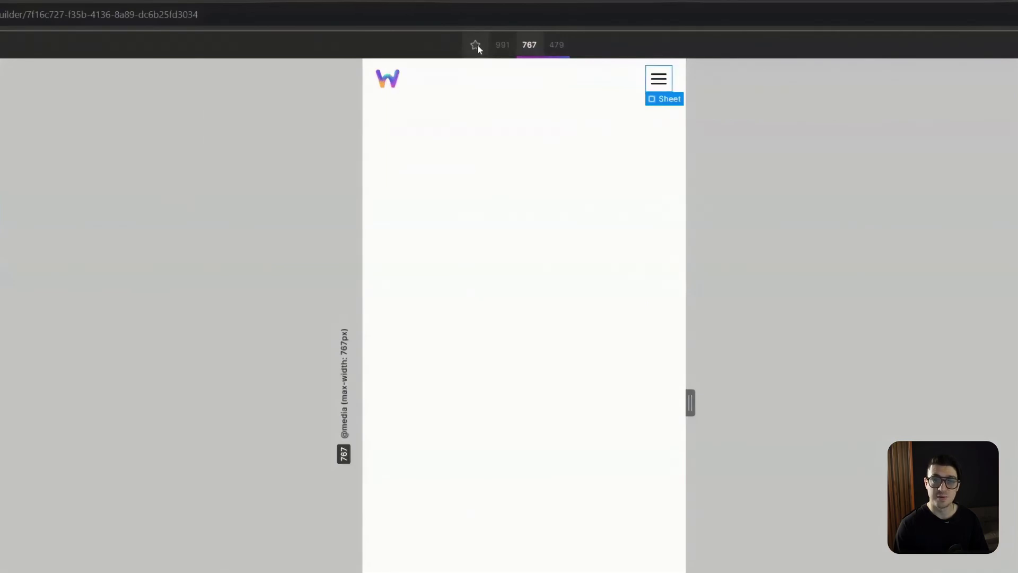
click(475, 45)
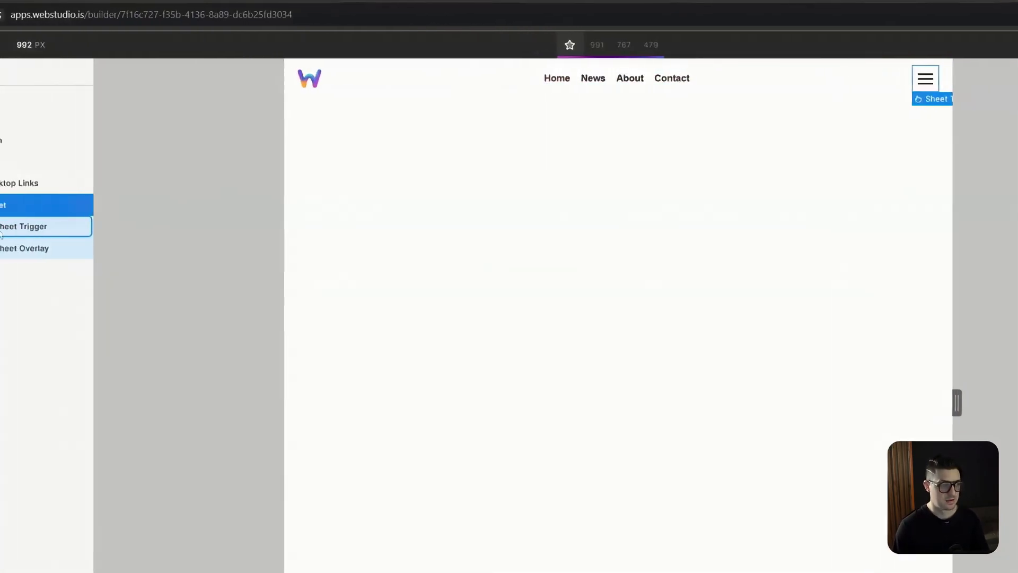
click(130, 233)
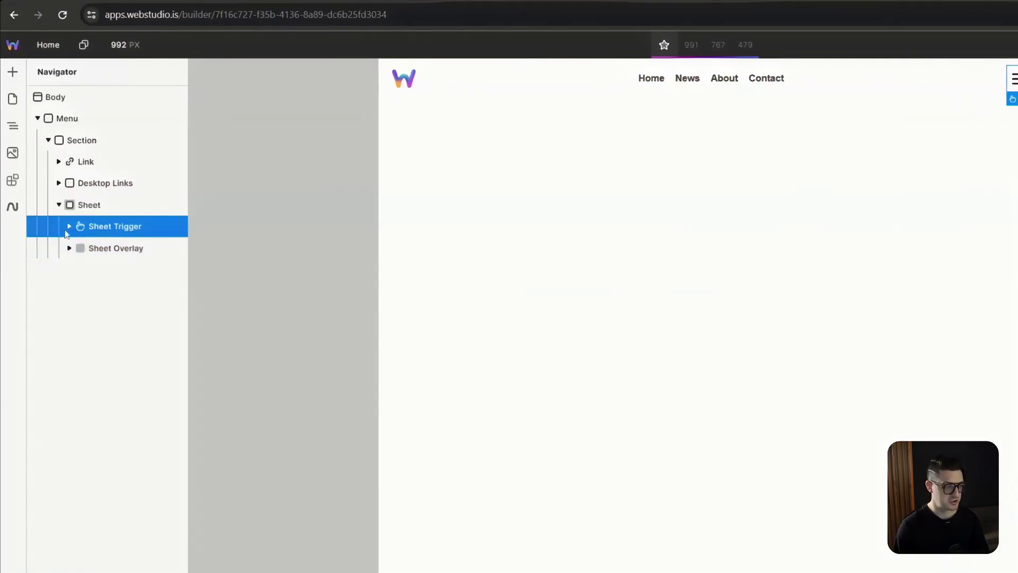
click(69, 227)
click(118, 249)
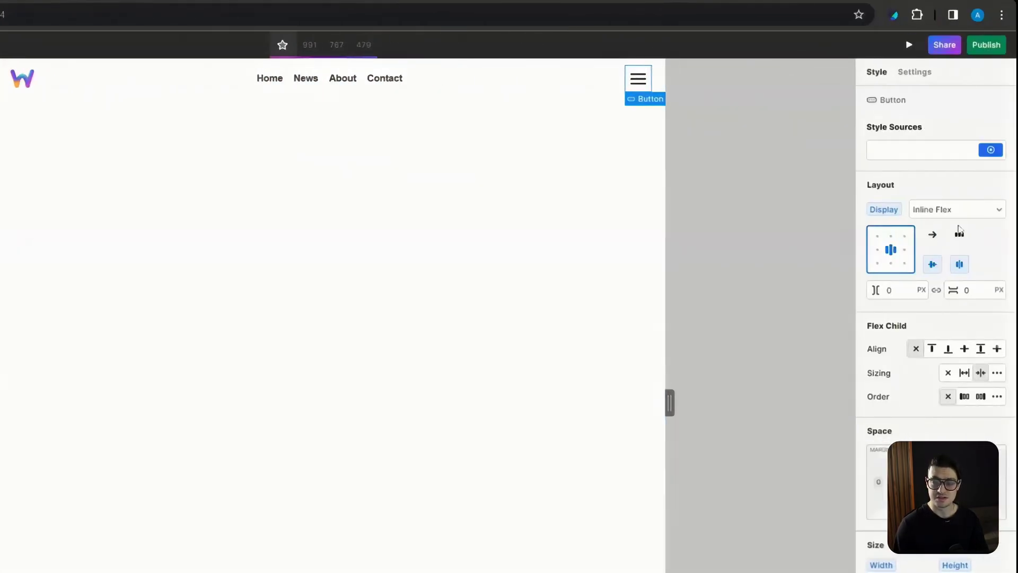
click(967, 211)
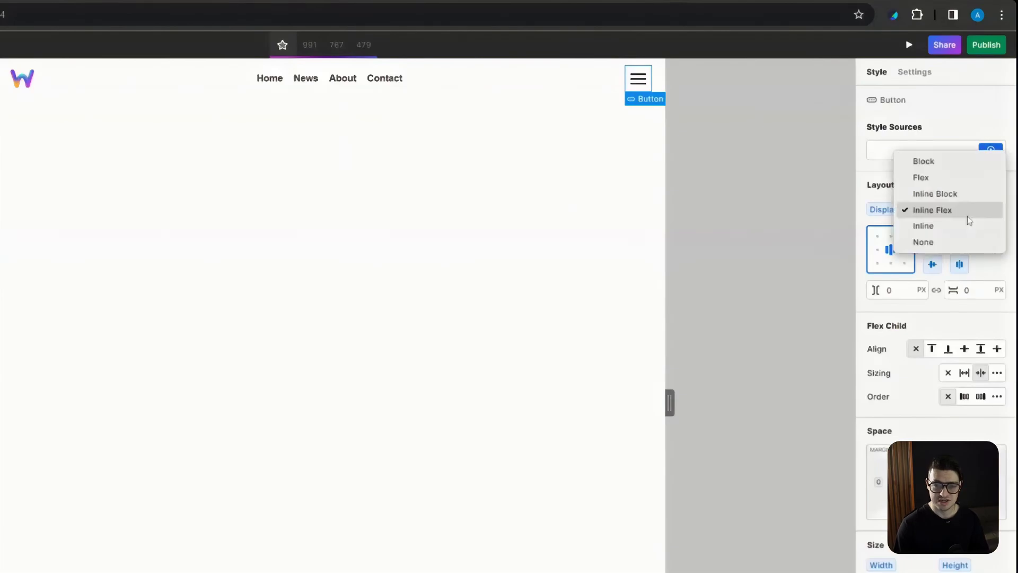
click(947, 246)
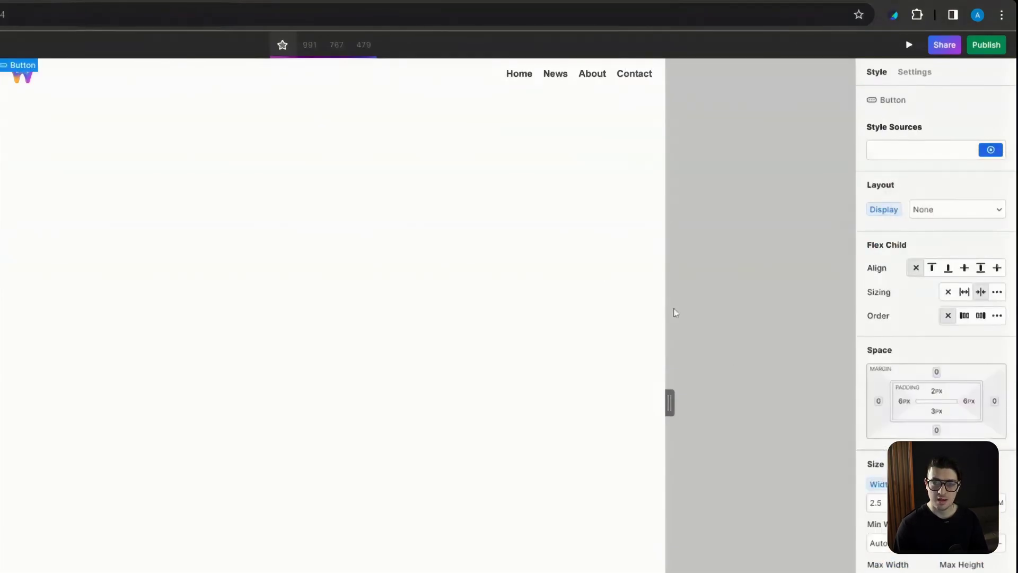
Set the Sheet Trigger Button's display to Inline Flex at the 767 breakpoint and compare it with the base breakpoint
click(336, 45)
click(965, 211)
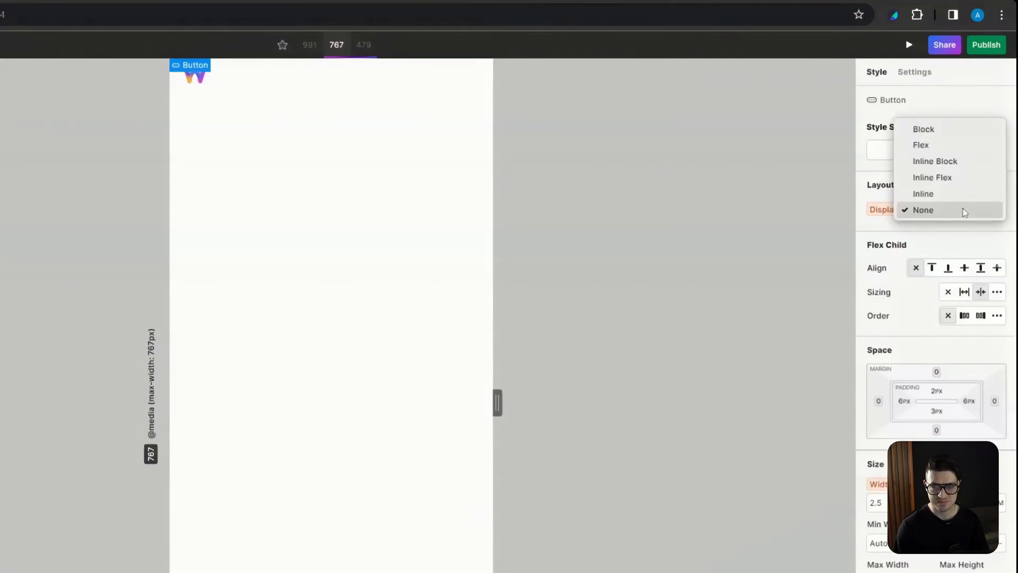
click(966, 176)
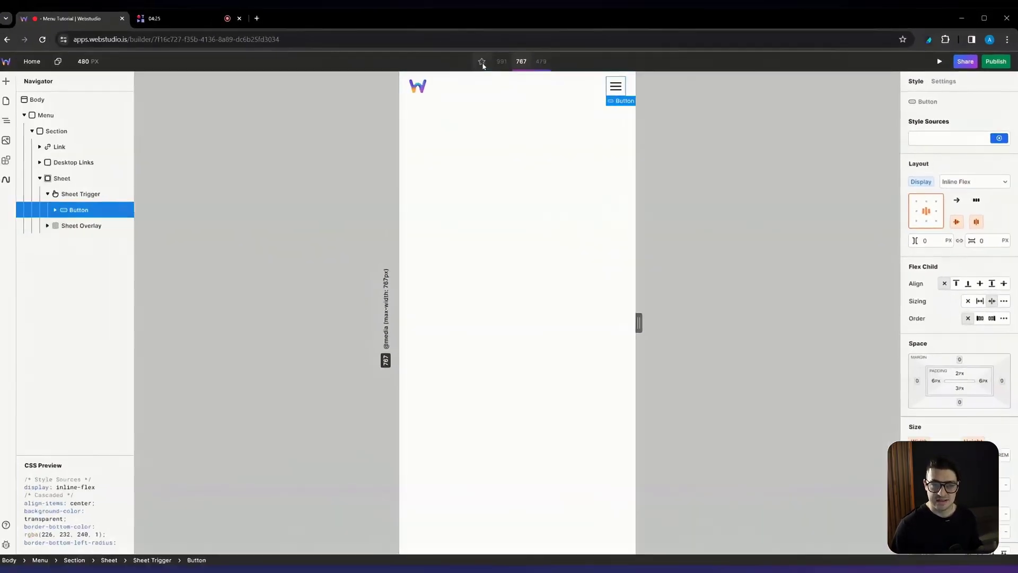
click(284, 48)
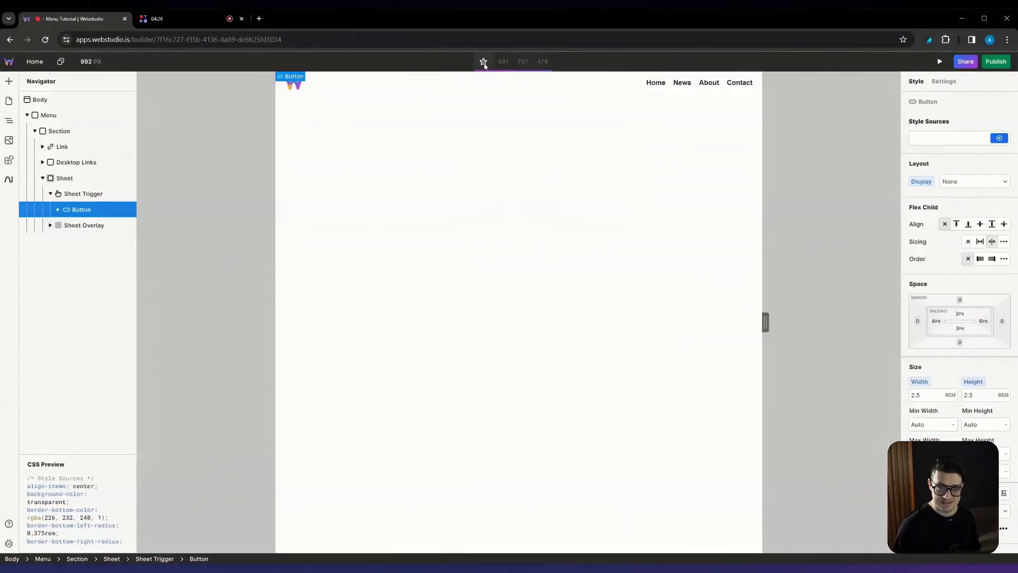
click(521, 62)
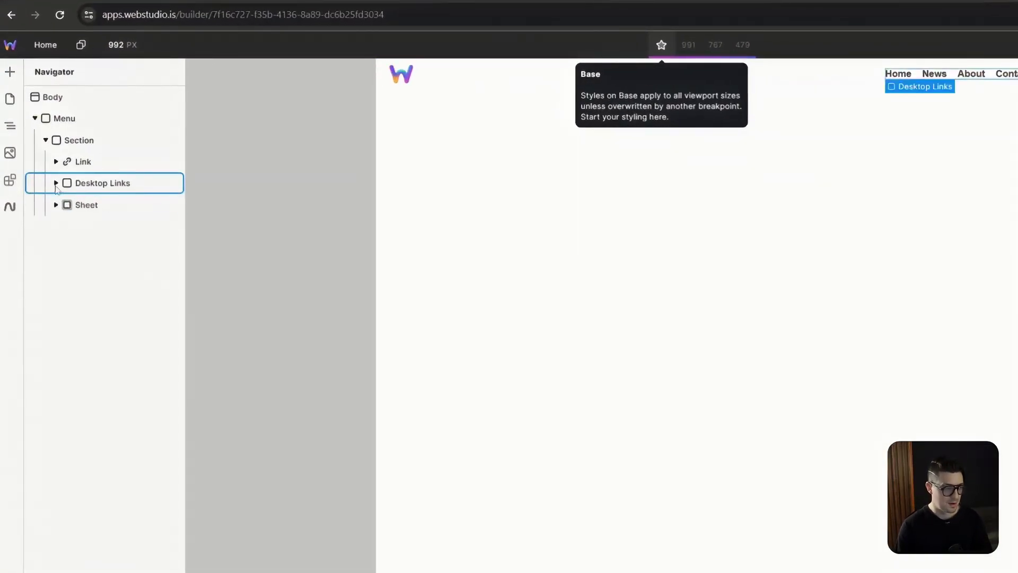
Add a Box inside Desktop Links and rename it "Links"
click(57, 184)
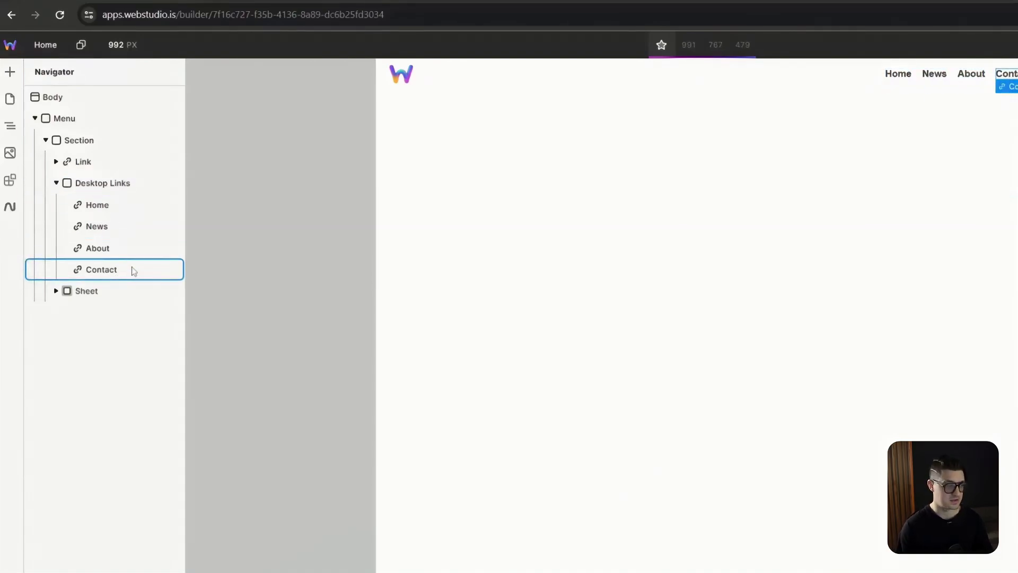
click(111, 191)
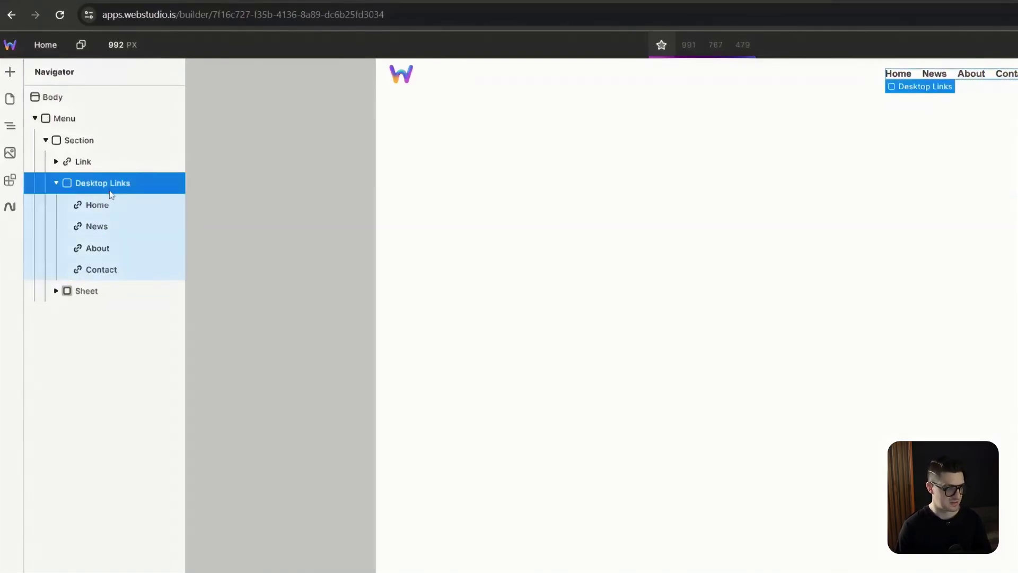
click(10, 72)
click(57, 130)
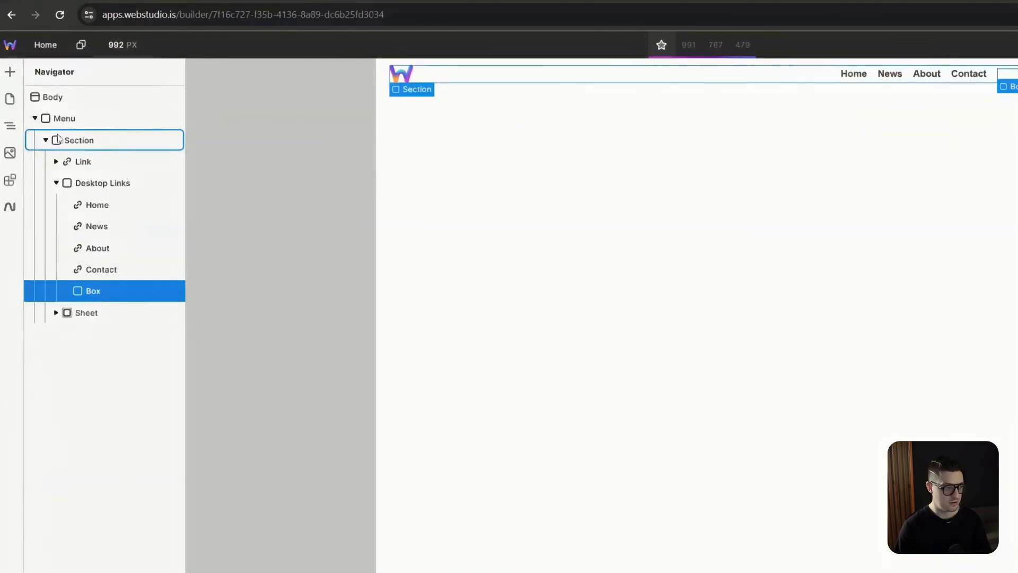
double_click(100, 290)
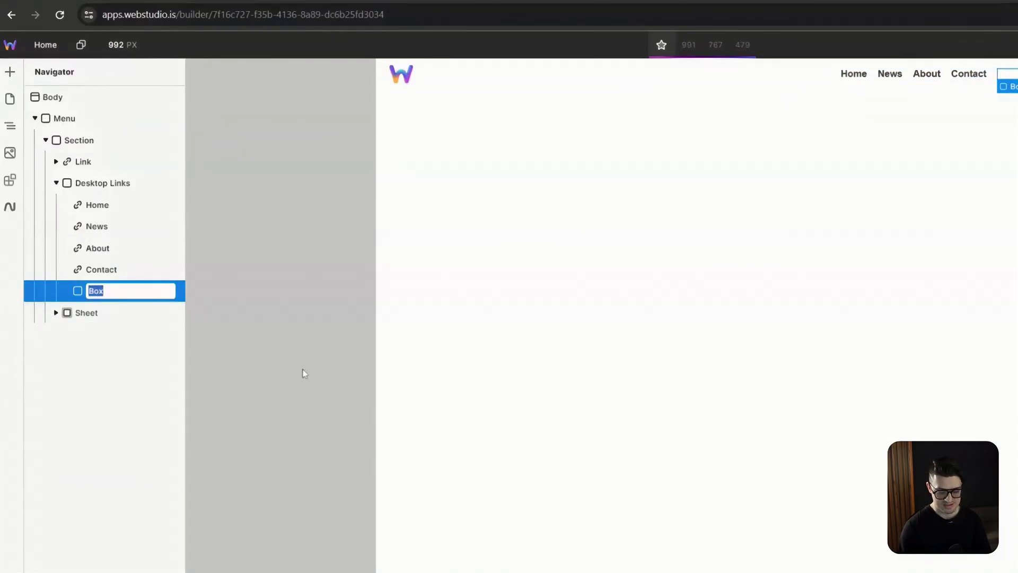
text(Links)
key(Return)
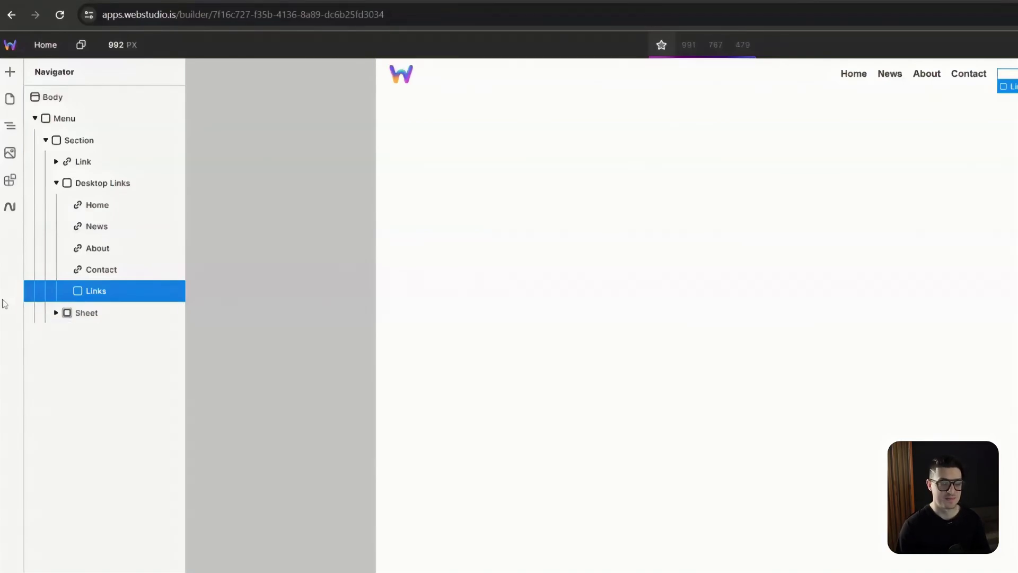
Move the Home, News, About and Contact links into the Links box in that order and select the box
drag(105, 211, 109, 255)
drag(106, 204, 111, 233)
drag(117, 294, 108, 222)
click(125, 293)
drag(124, 290, 122, 241)
drag(124, 291, 123, 262)
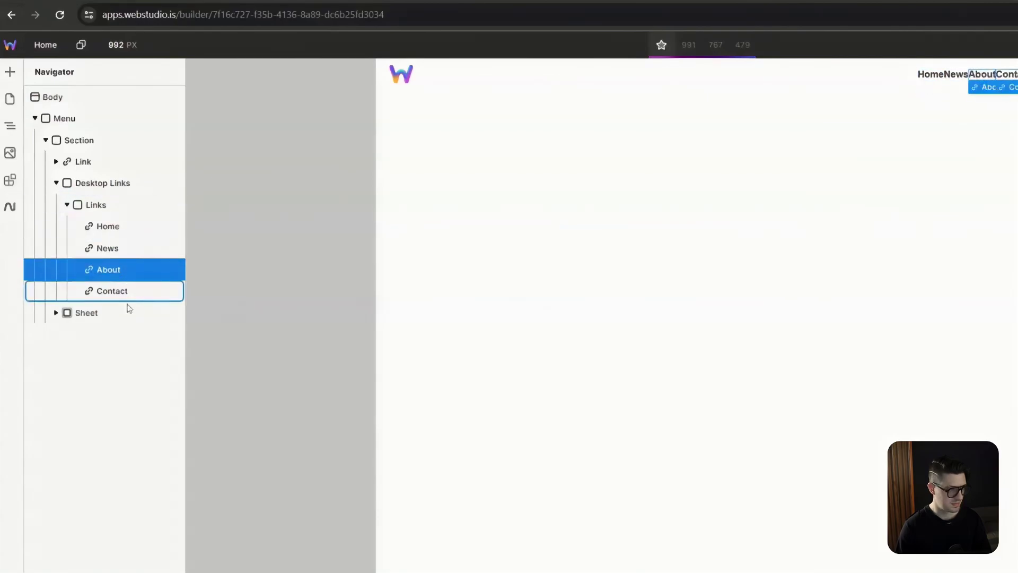
click(134, 204)
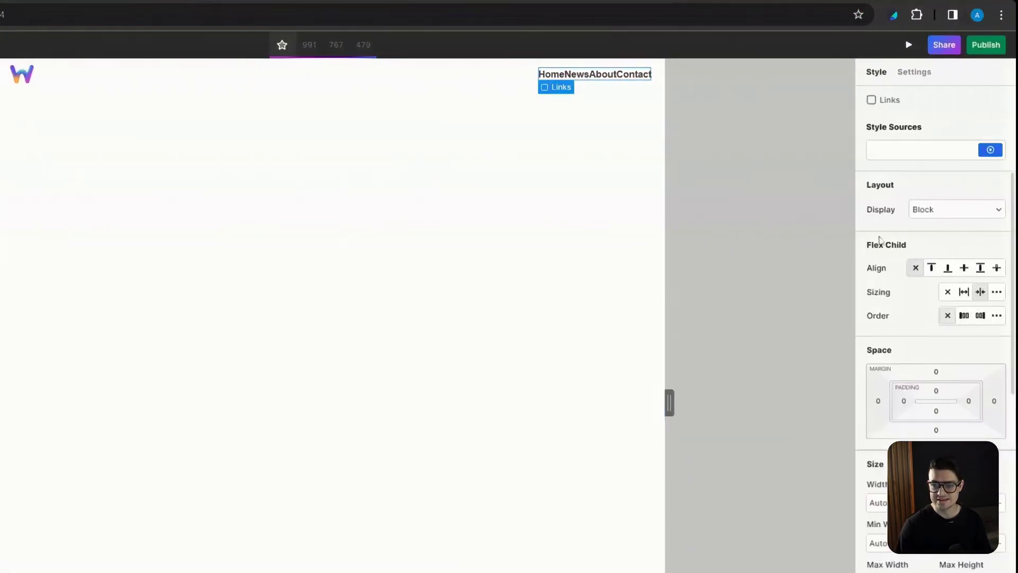
Set the Links box's display to Flex with column and row gaps of 1rem
click(954, 210)
click(921, 225)
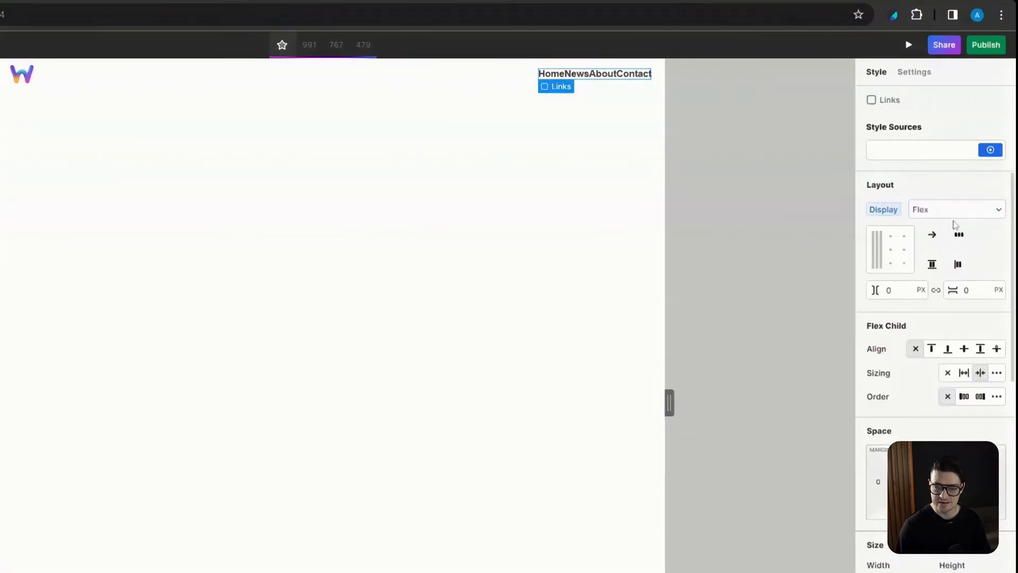
click(900, 289)
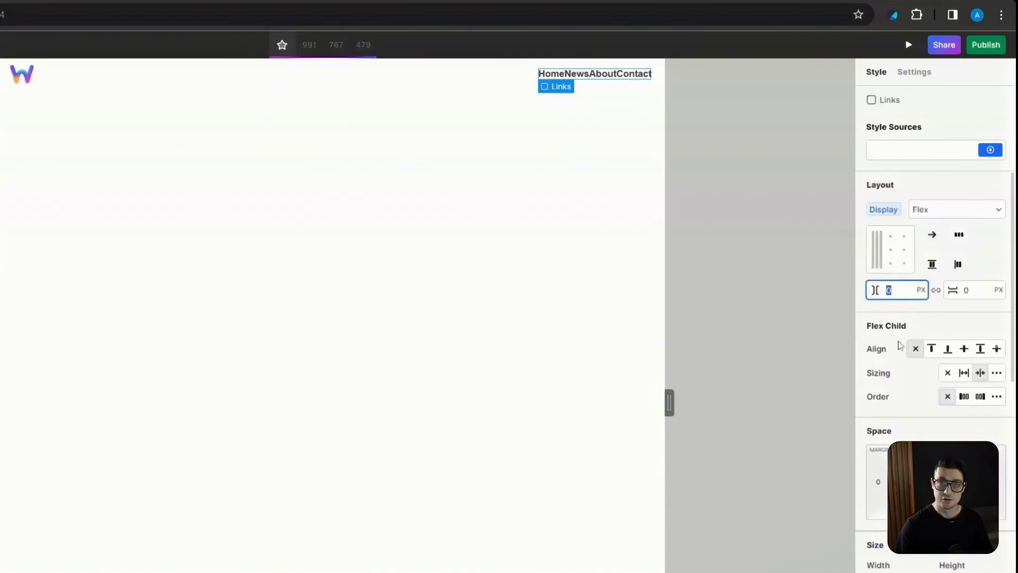
text(20)
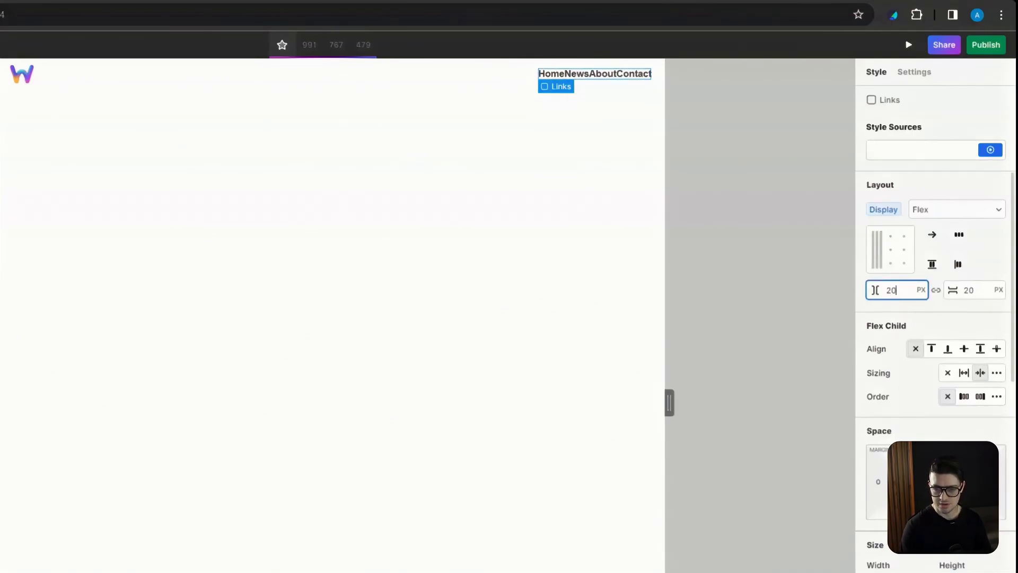
key(ctrl+a)
text(1rem)
key(Return)
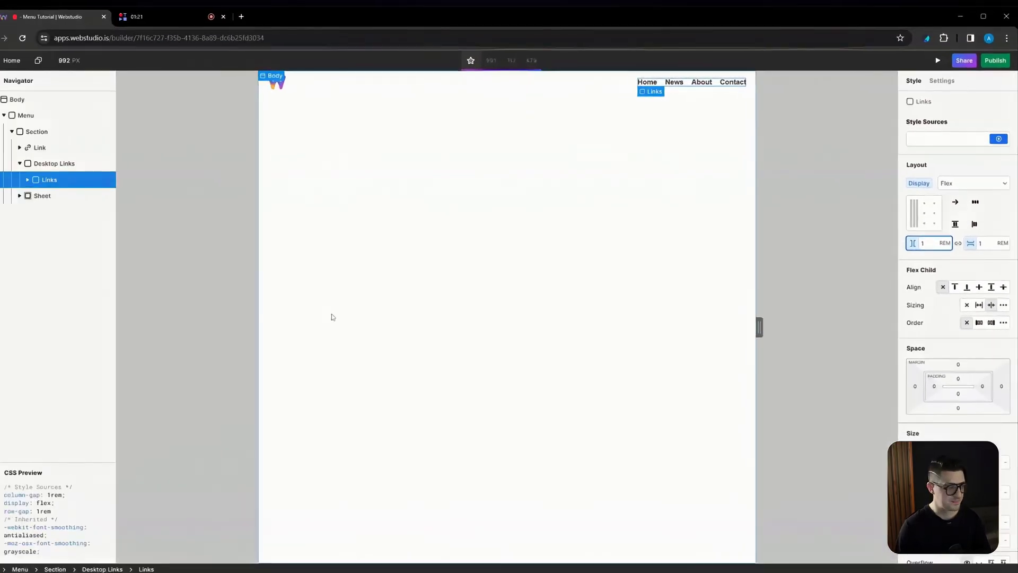
Reset the gap and display styles of the Desktop Links box and select the Links box inside it
click(85, 162)
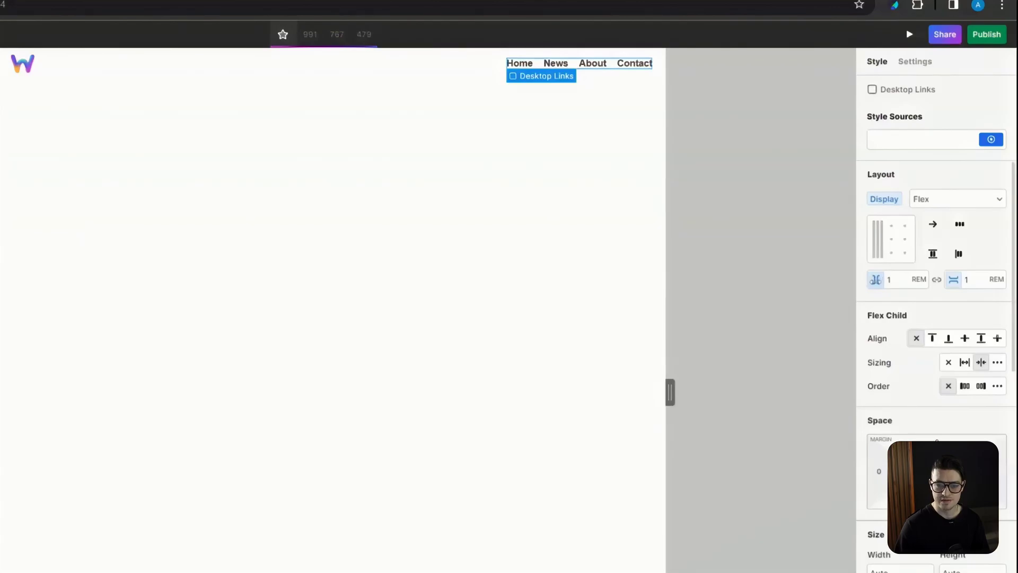
alt+click(876, 280)
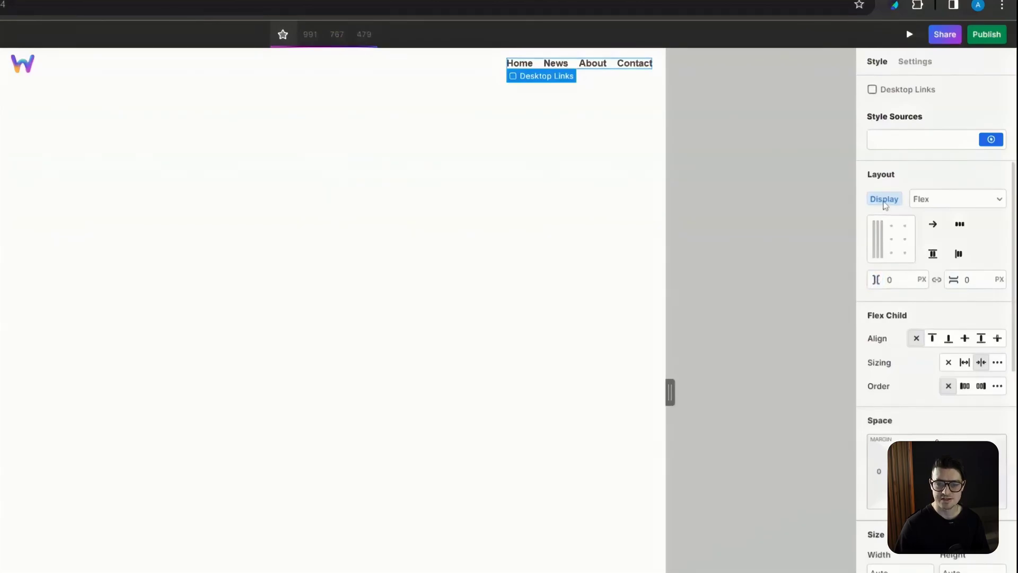
alt+click(885, 202)
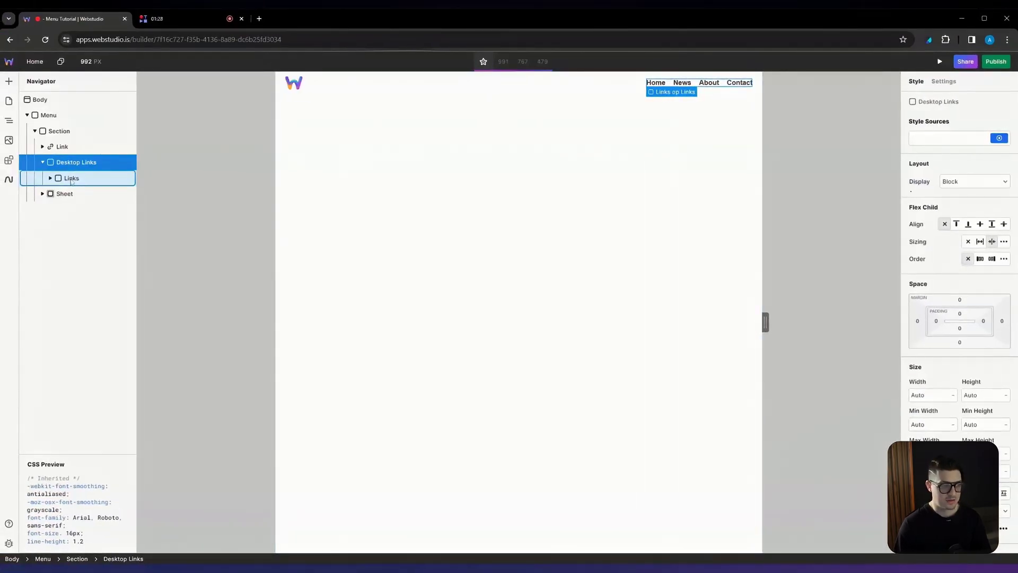
click(72, 180)
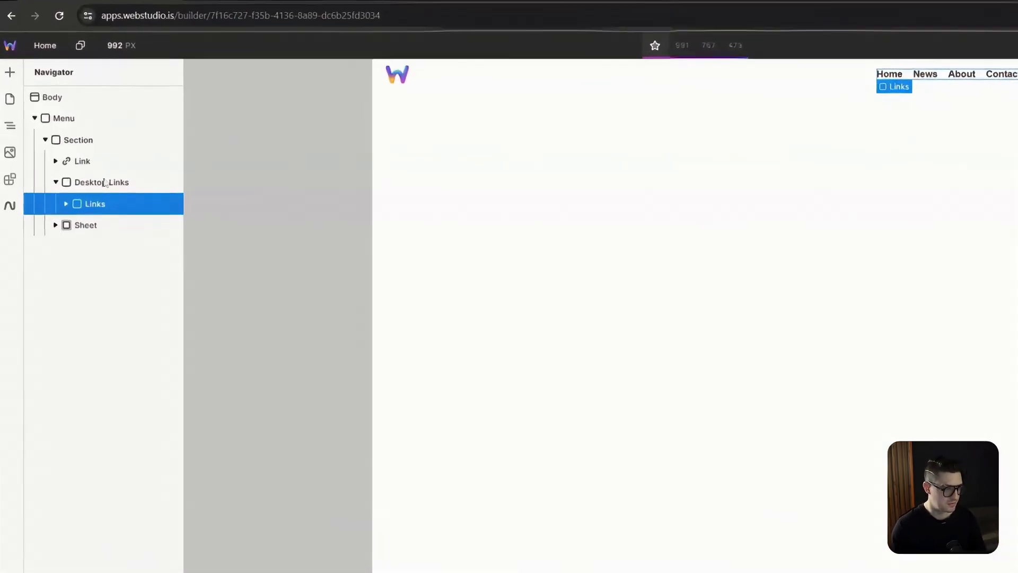
Add a Slot inside Desktop Links and move the Links box into it
click(98, 162)
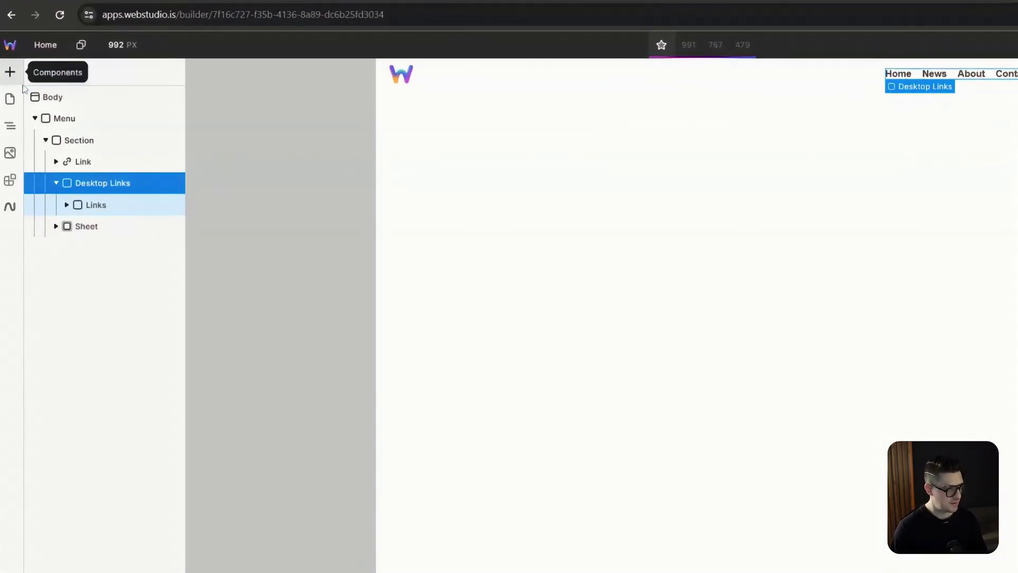
click(10, 73)
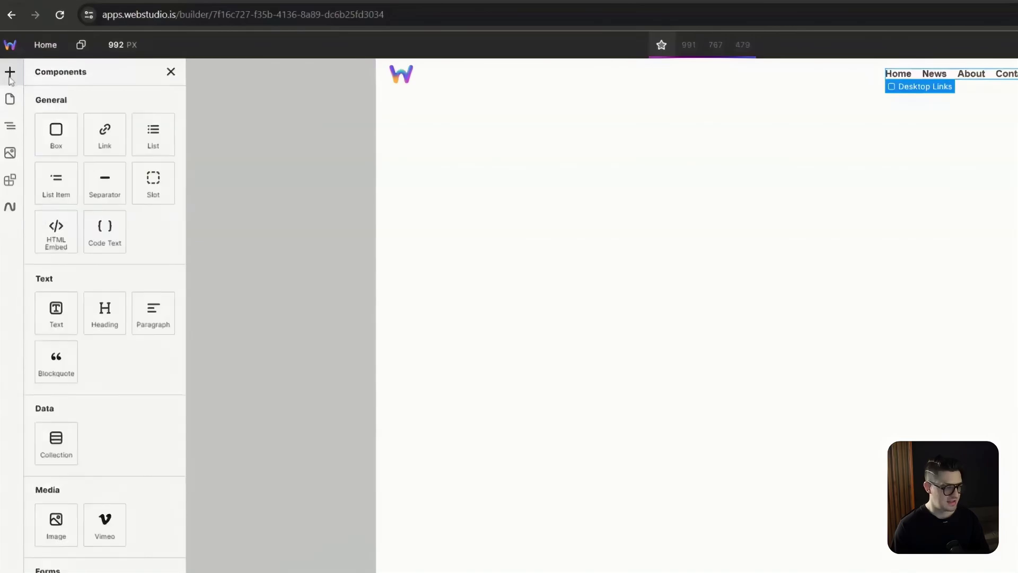
click(153, 180)
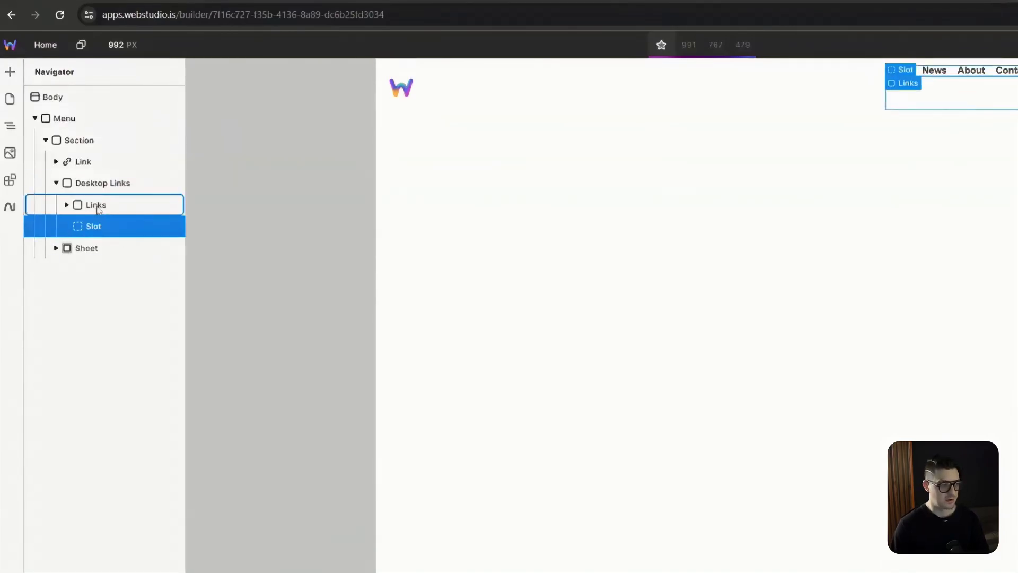
drag(95, 206, 114, 225)
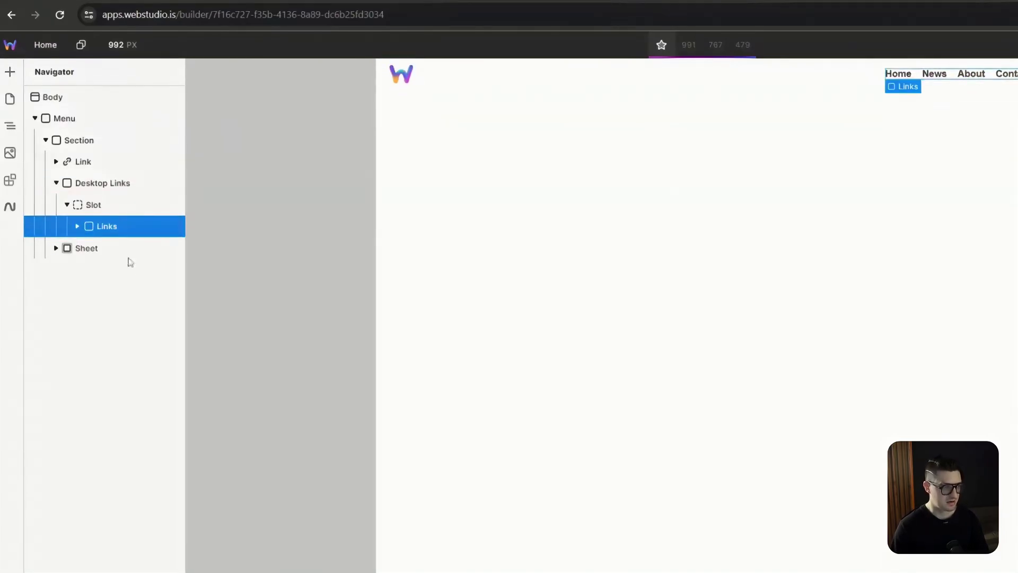
Copy the Desktop Links Slot and paste it into the Navigation box of Sheet Content at the 767 breakpoint
click(122, 206)
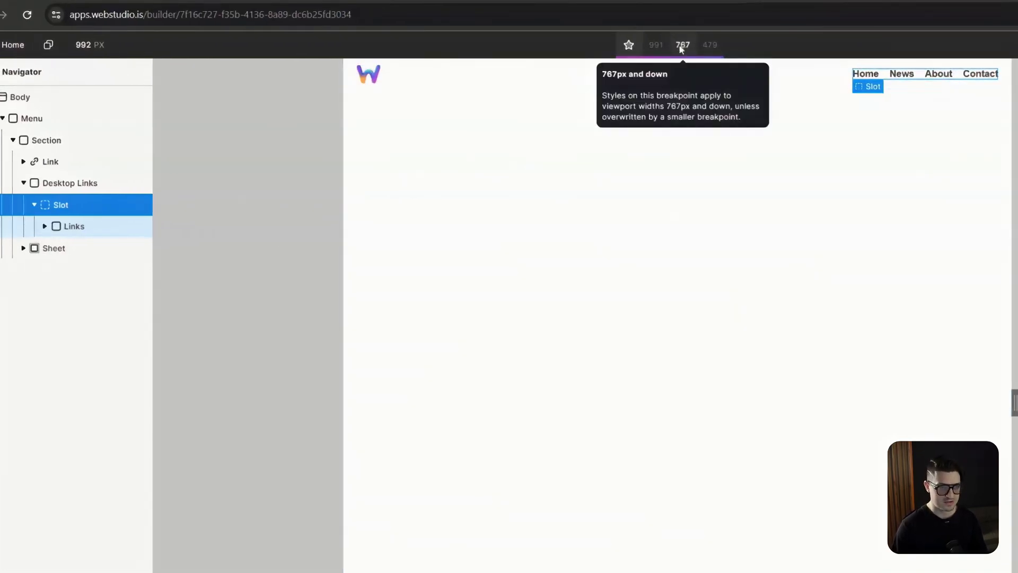
click(681, 49)
click(26, 253)
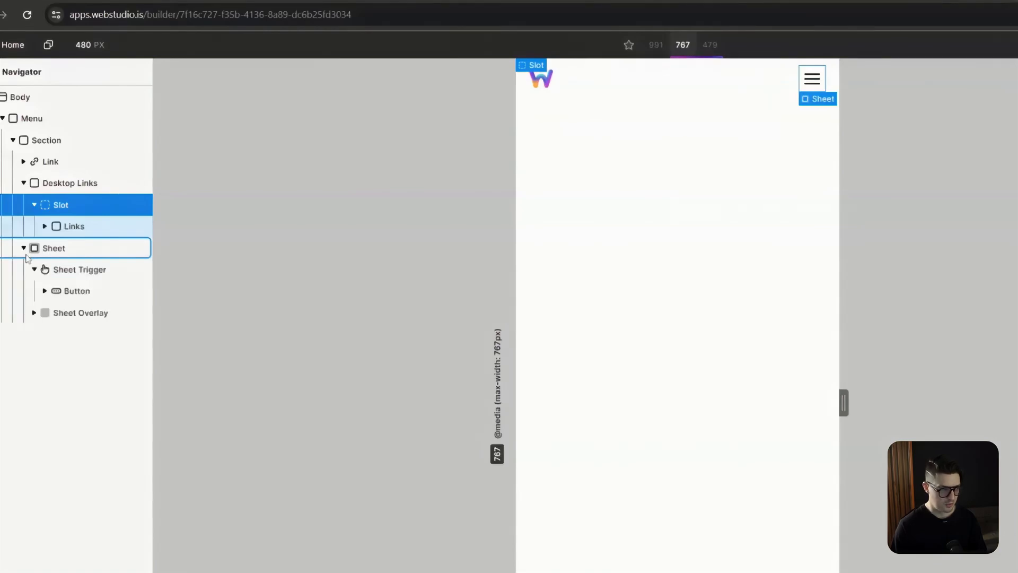
click(34, 314)
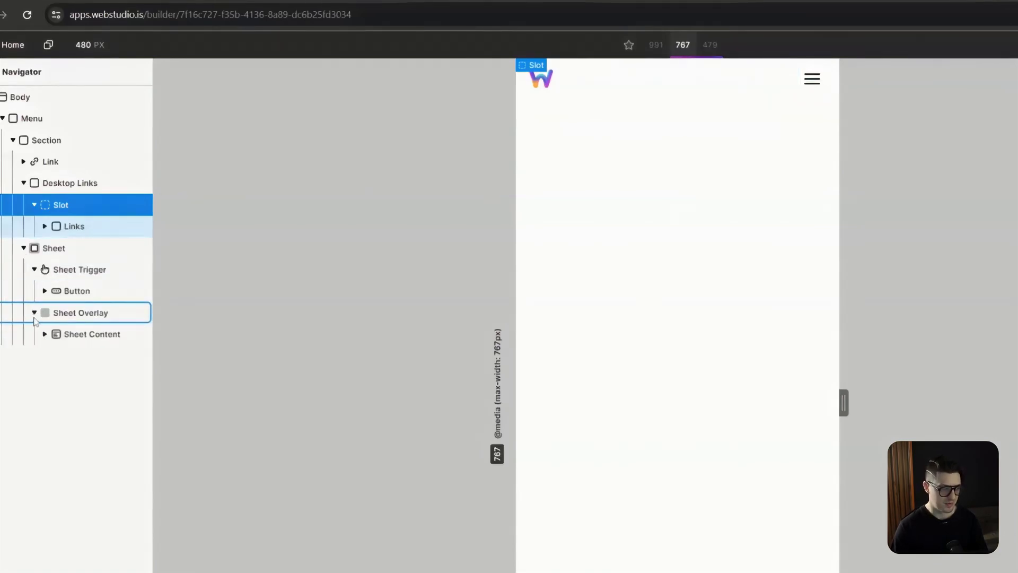
click(96, 334)
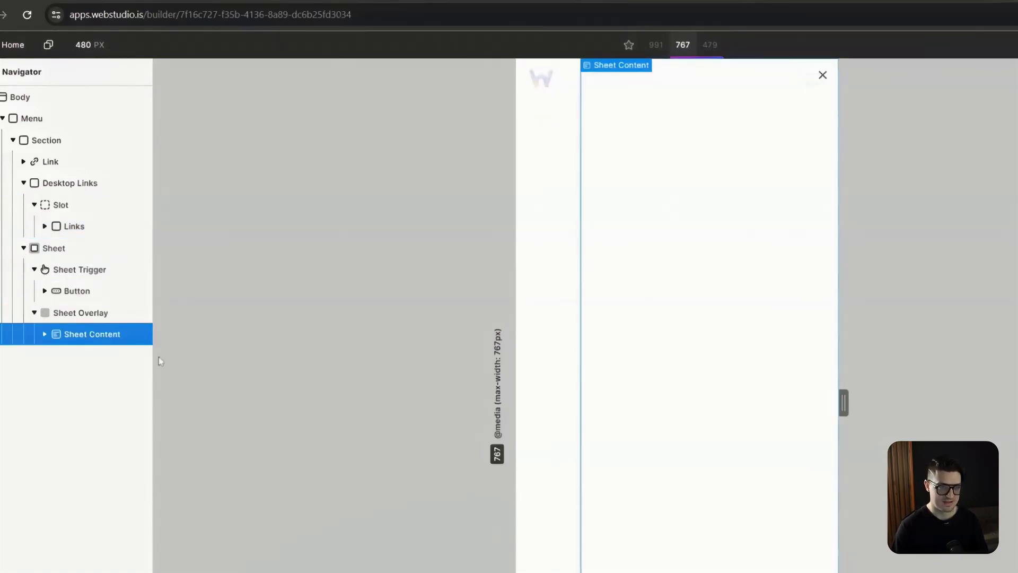
click(45, 334)
click(76, 355)
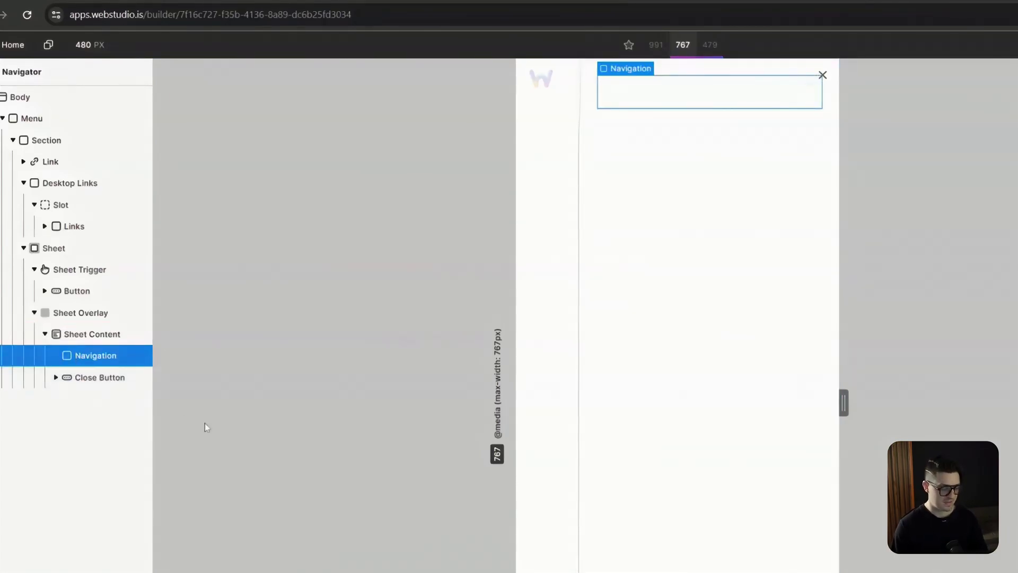
key(ctrl+v)
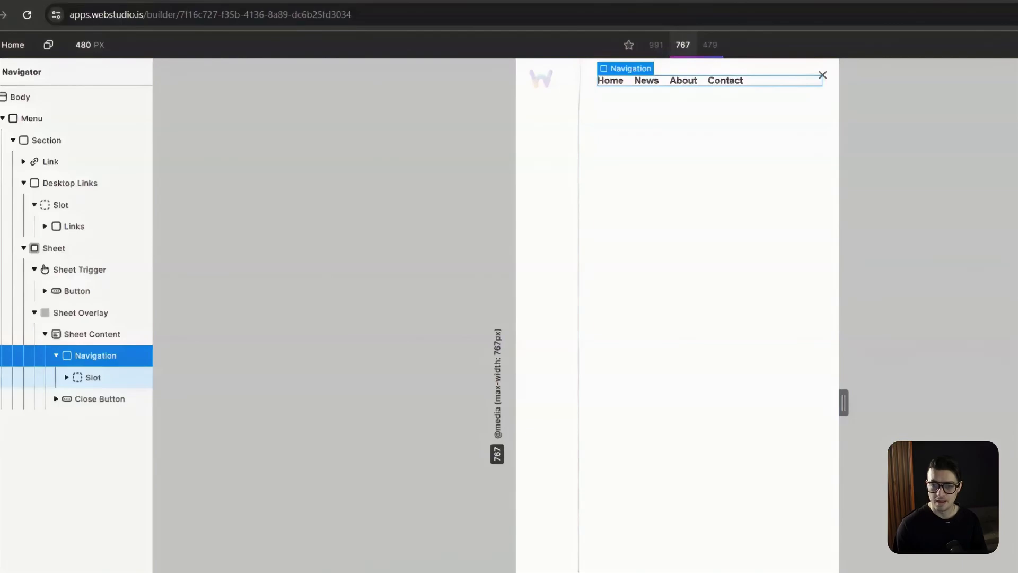
Set the flex direction of the Links box inside the Sheet's Slot to Column at the 767 breakpoint
click(66, 377)
click(104, 401)
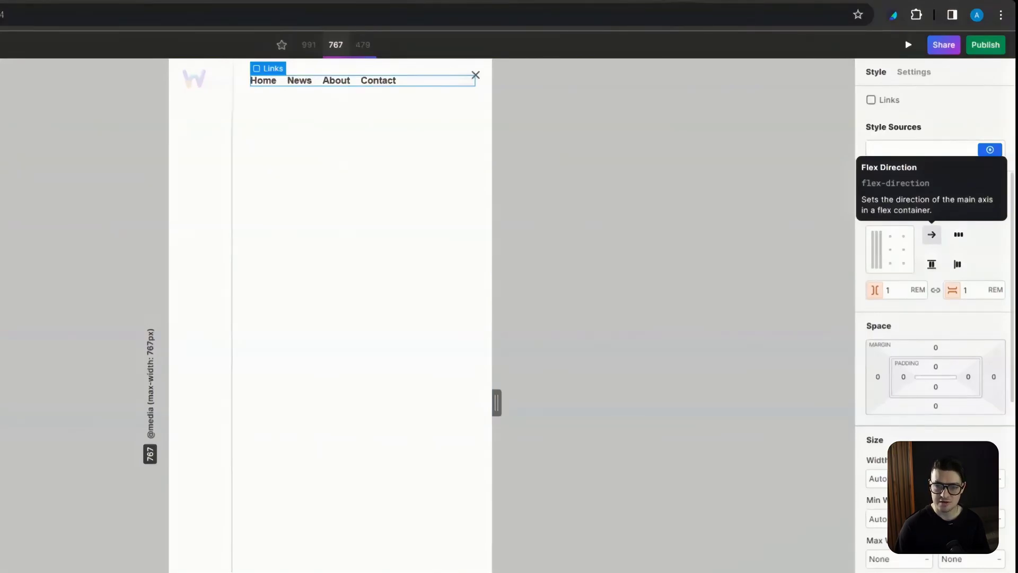
click(933, 242)
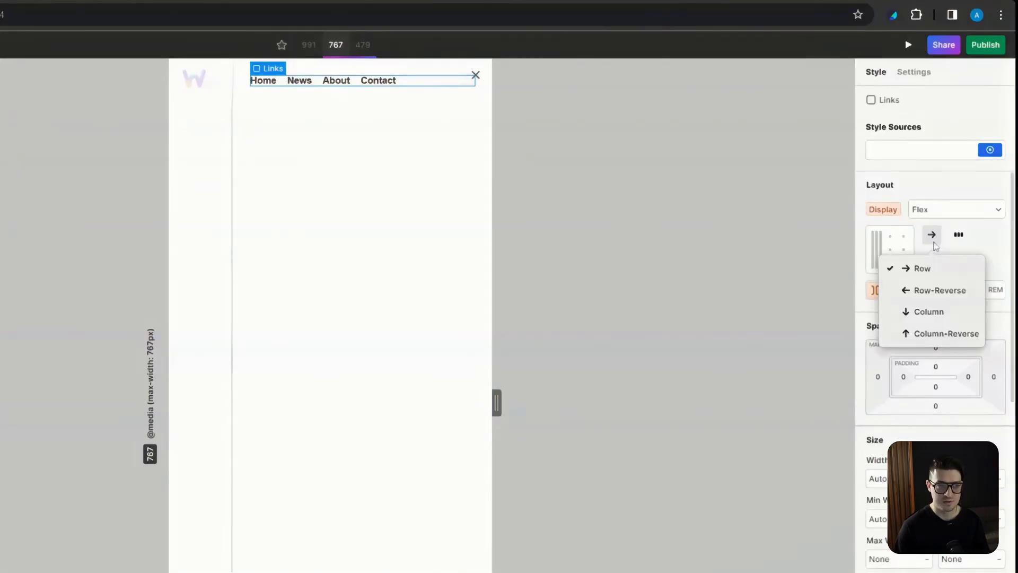
click(934, 312)
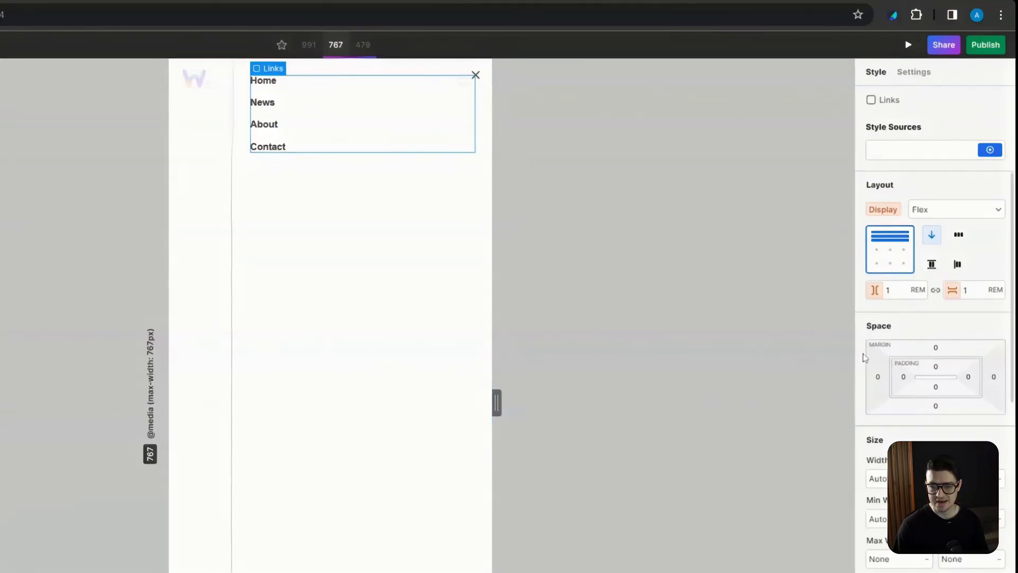
Set the top padding of the Links box to 2rem at the 767 breakpoint
click(936, 366)
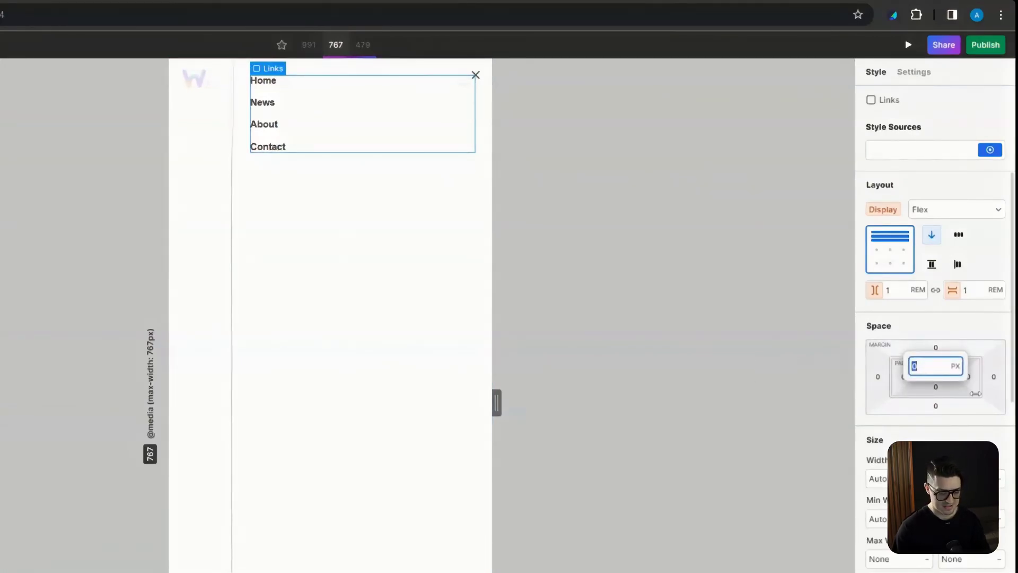
text(2)
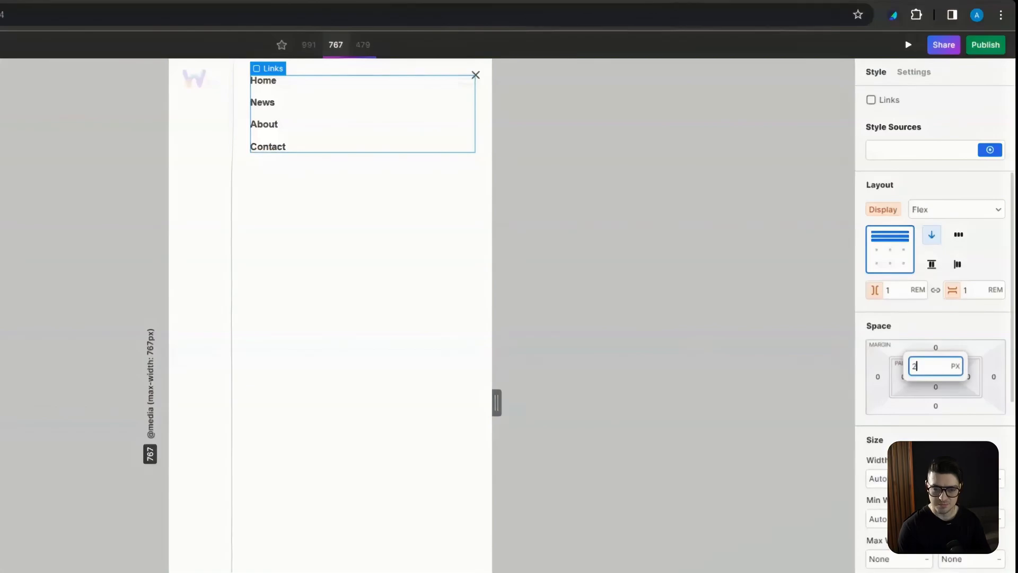
text(rem)
key(Return)
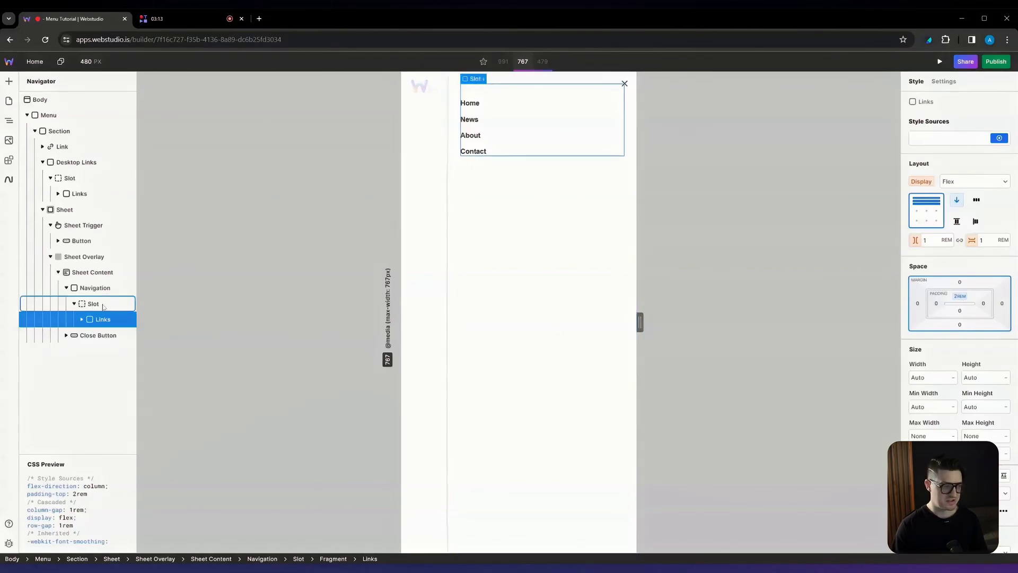
Collapse the Sheet Overlay and preview the menu at the base breakpoint and at about 706 px wide, opening and closing the hamburger menu
click(105, 276)
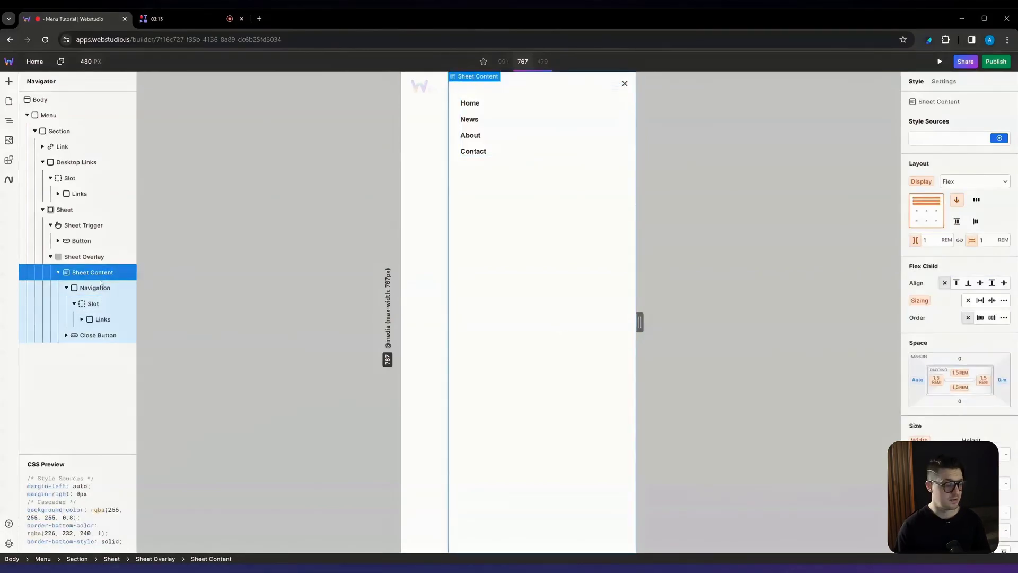
click(50, 257)
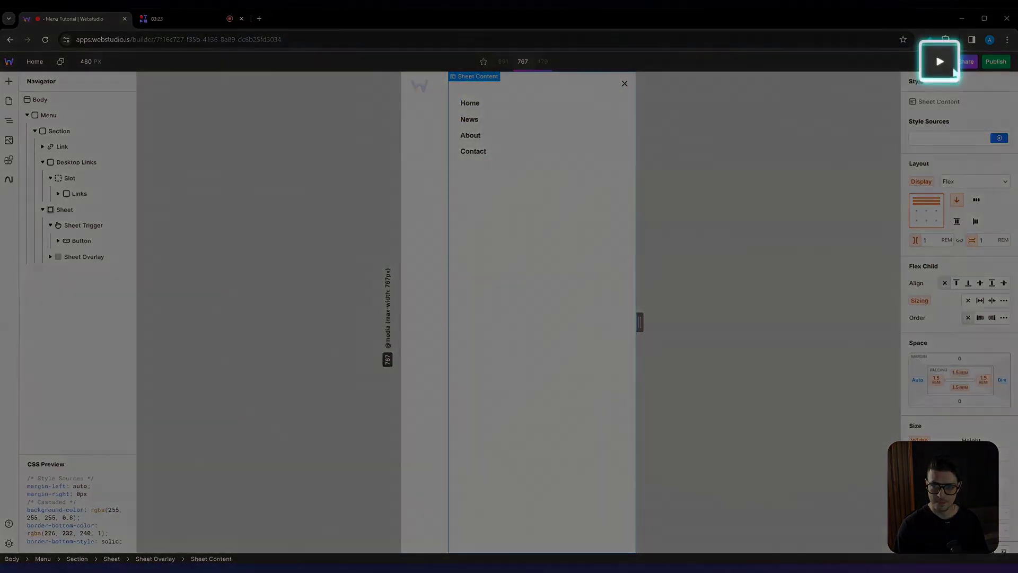
click(940, 61)
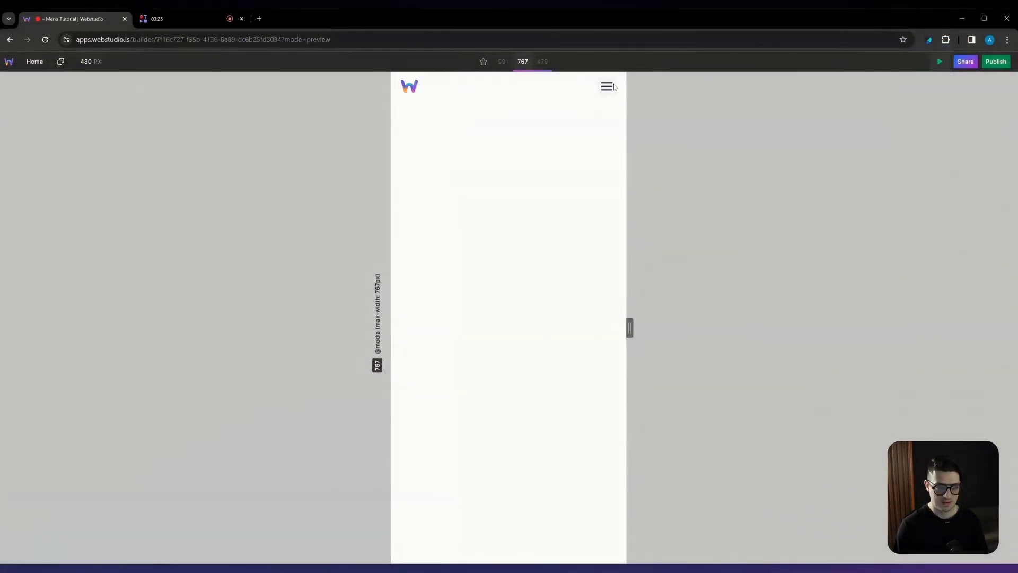
click(484, 62)
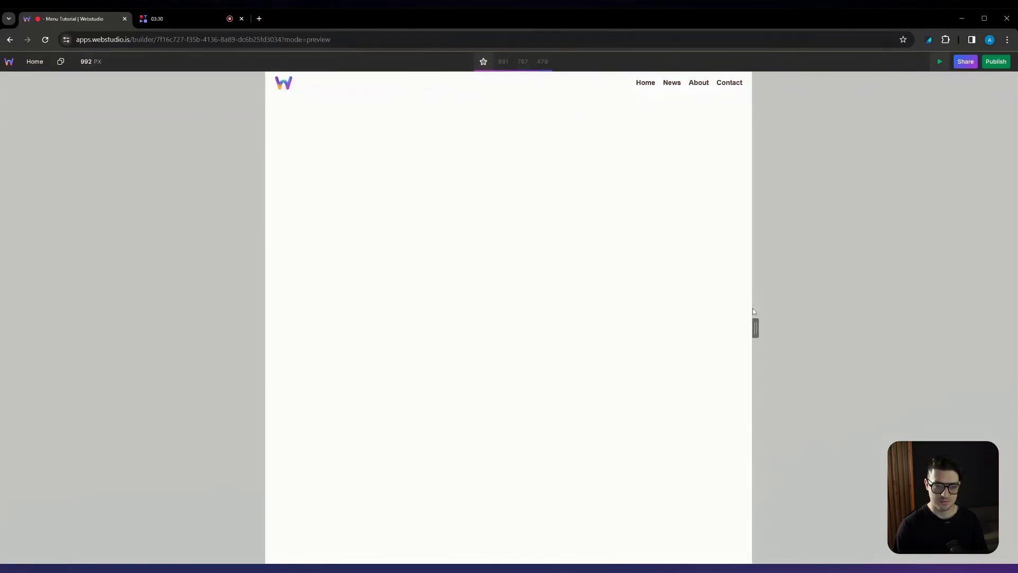
drag(754, 327, 684, 327)
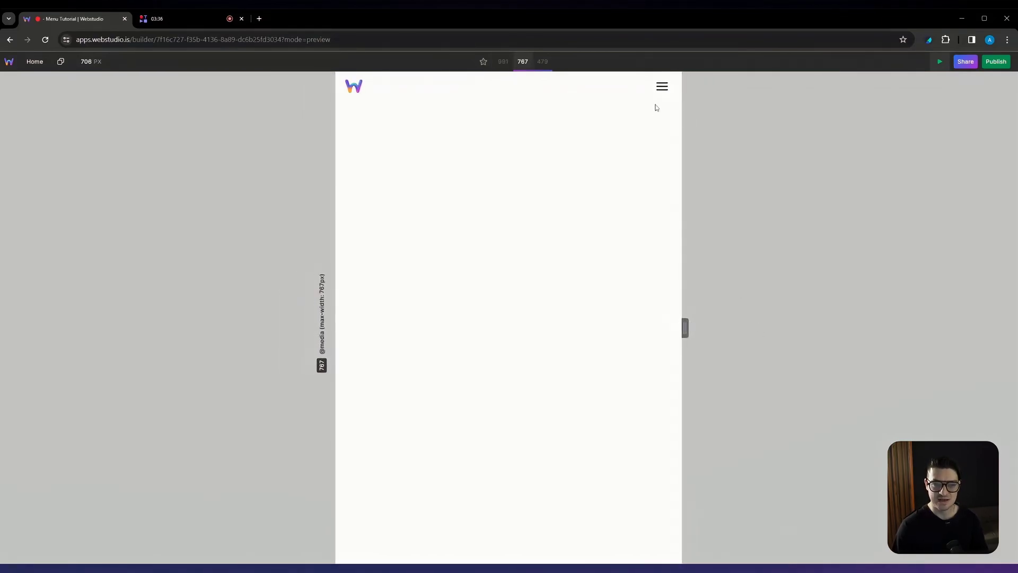
click(662, 88)
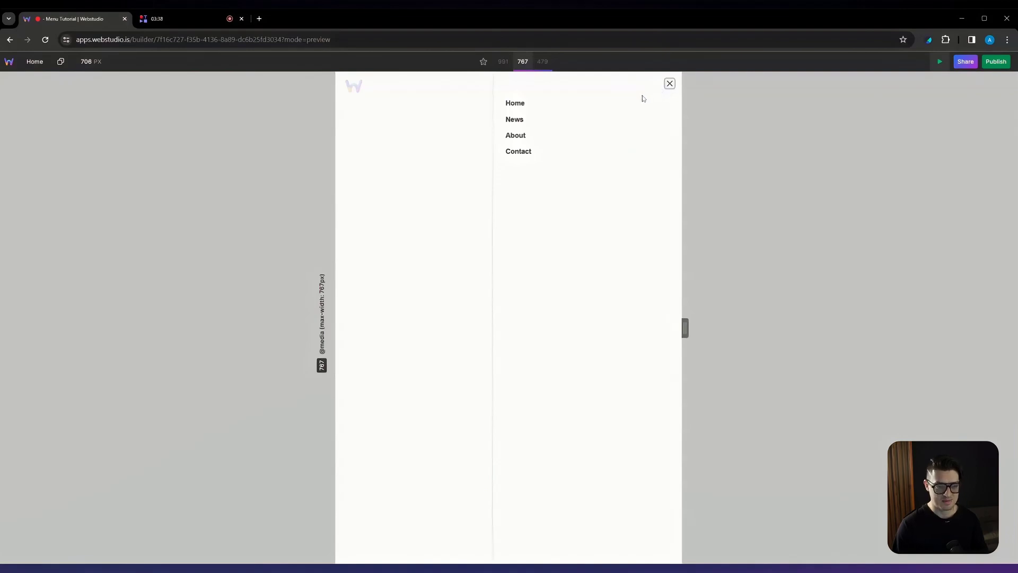
click(669, 83)
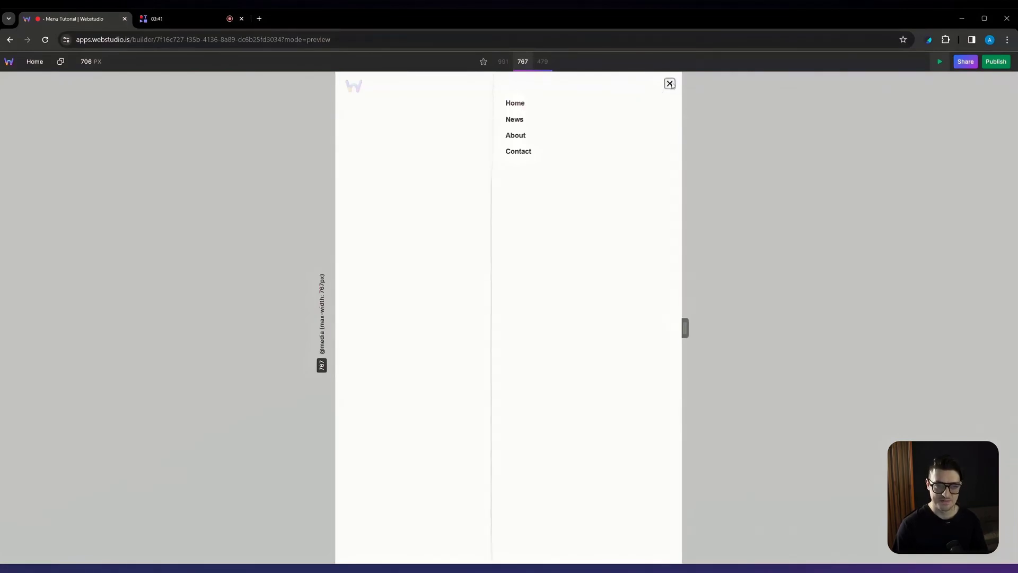
click(947, 63)
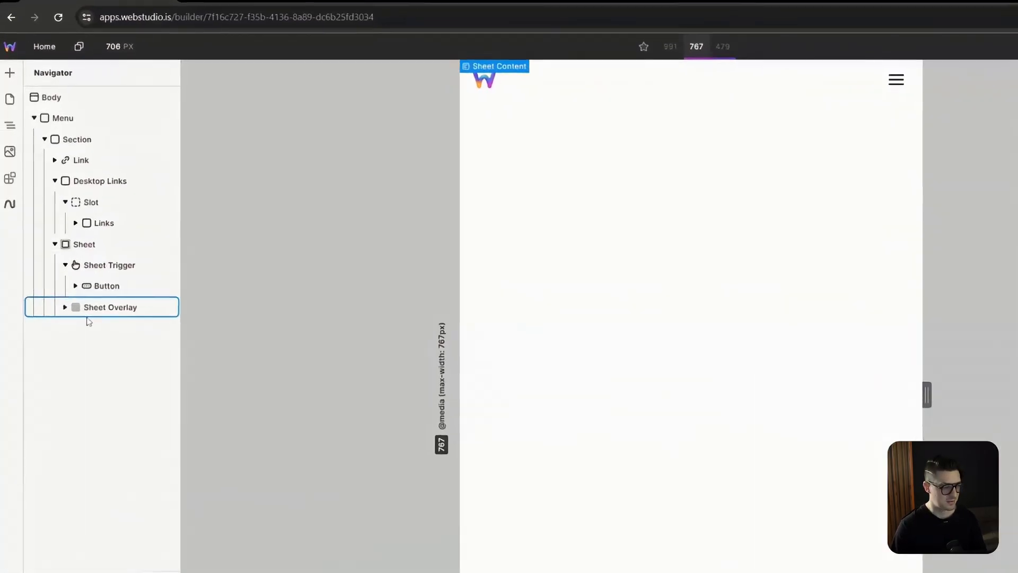
Select the Sheet Overlay and change the Home link's text in the sheet menu to "Landing"
click(73, 259)
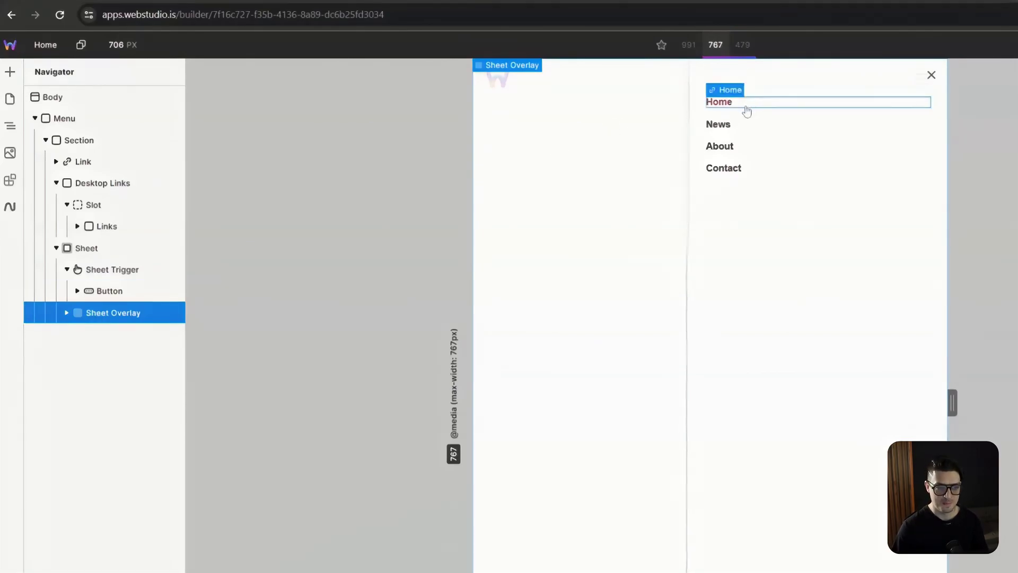
click(719, 106)
double_click(719, 103)
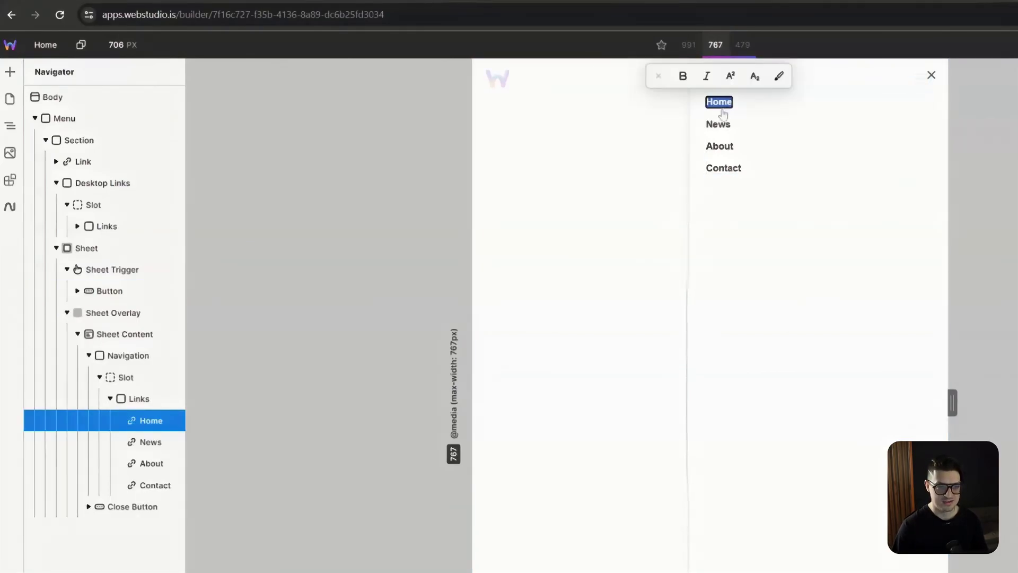
text(Landing)
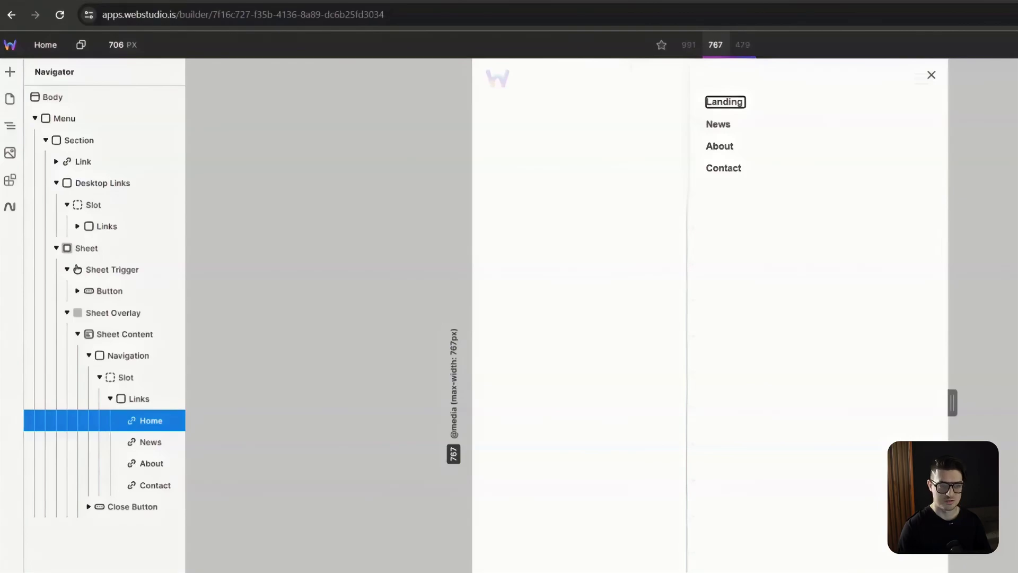
Complete the Home link's text in the sheet menu as "Landing page" and change the About link's text to "About us"
text( page)
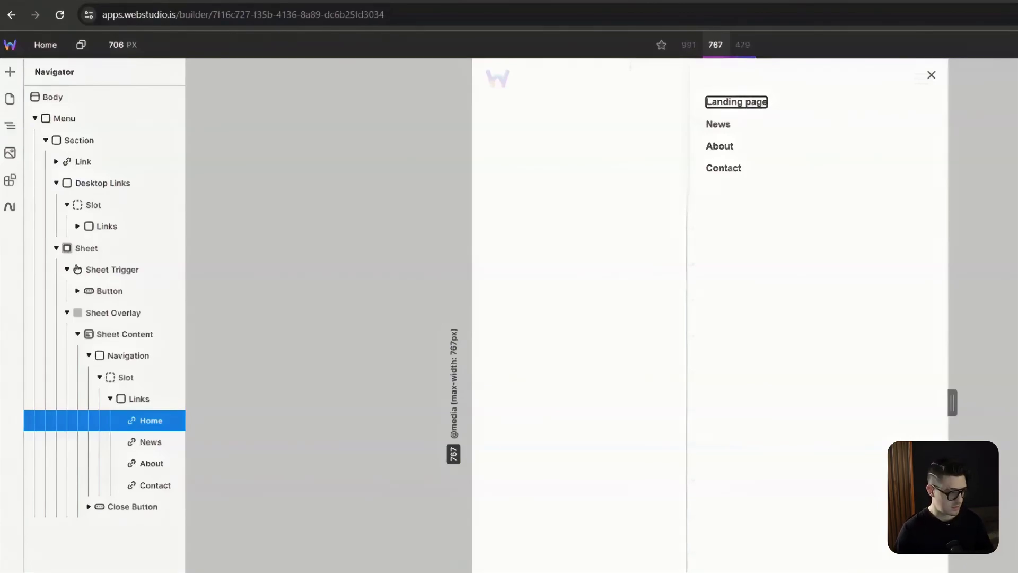
click(728, 295)
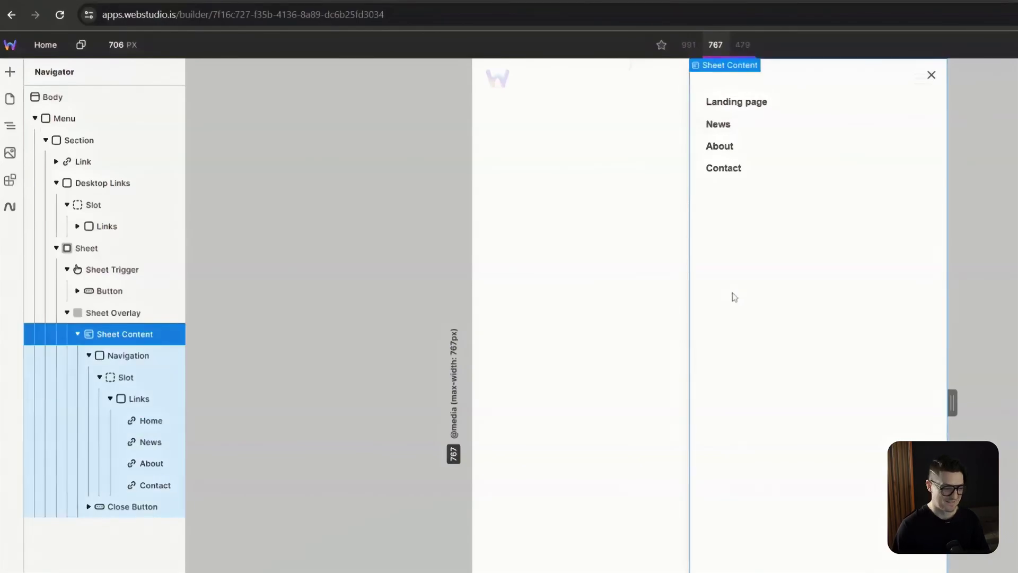
click(737, 104)
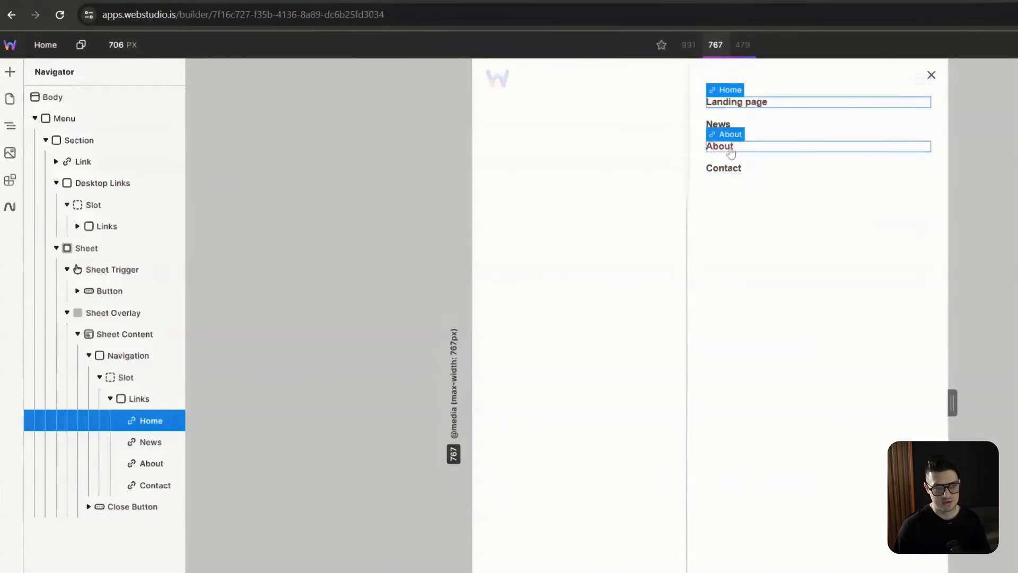
click(760, 152)
text(us)
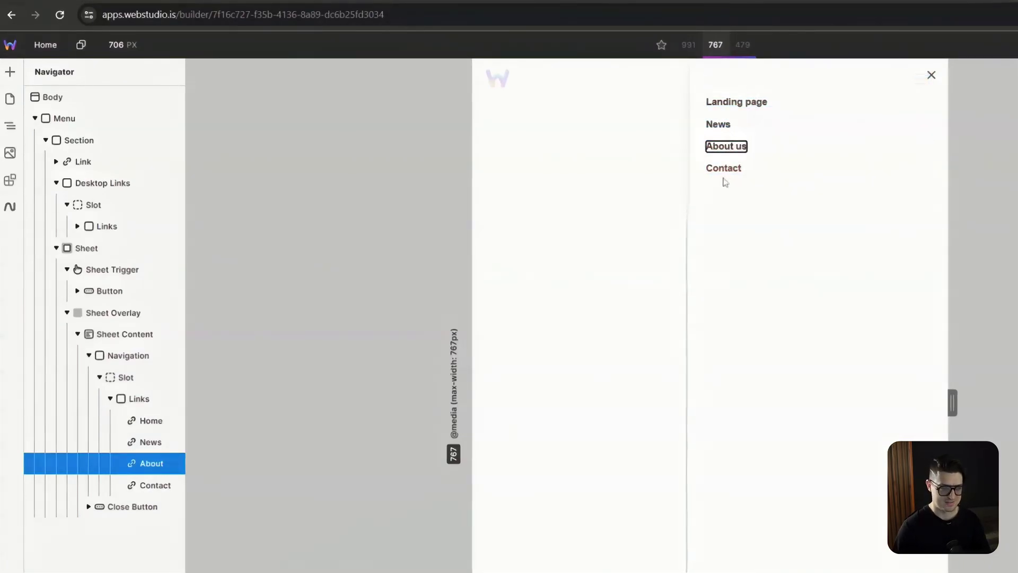
click(814, 245)
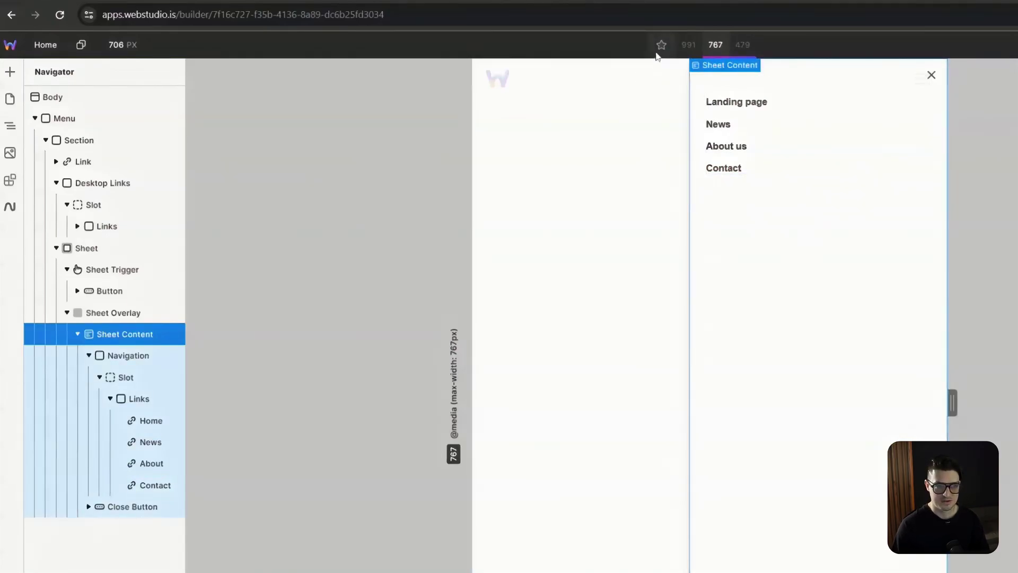
Switch to the base breakpoint and preview the desktop menu with the edited link texts
click(661, 45)
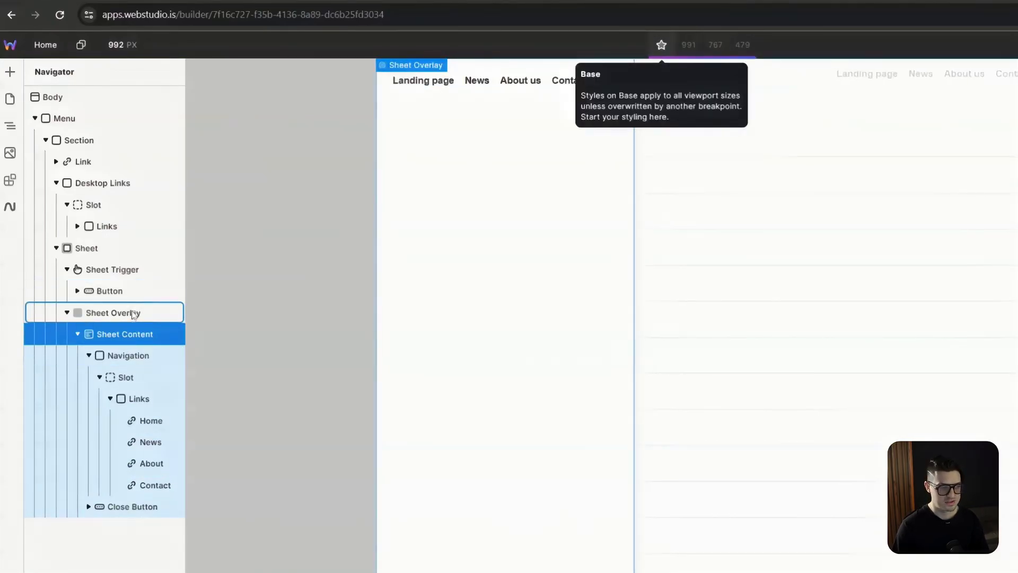
key(ctrl+shift+p)
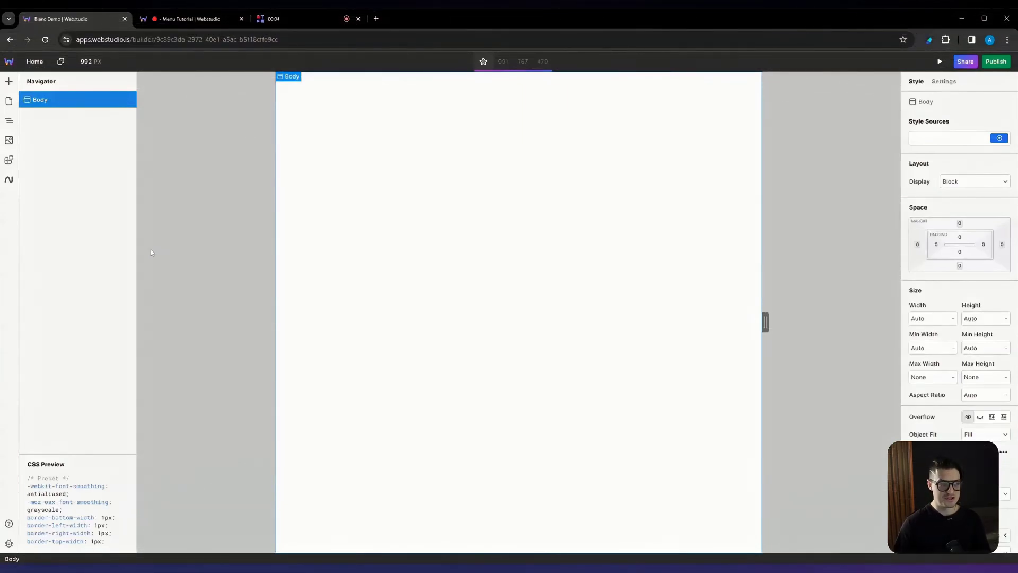
Copy the Menu box from the Menu Tutorial project and paste it into the Body of the Blanc Demo project
click(193, 22)
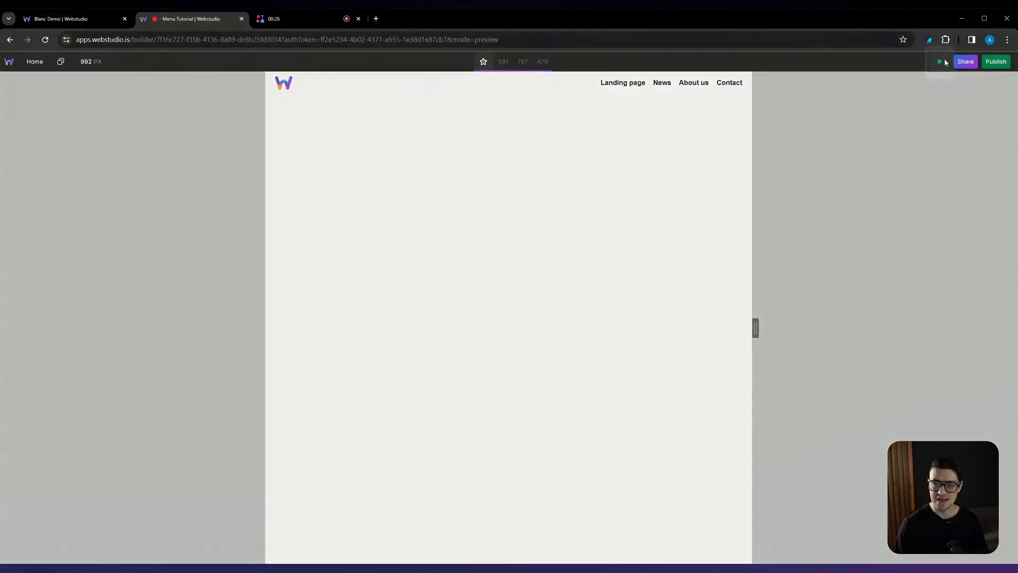
click(939, 62)
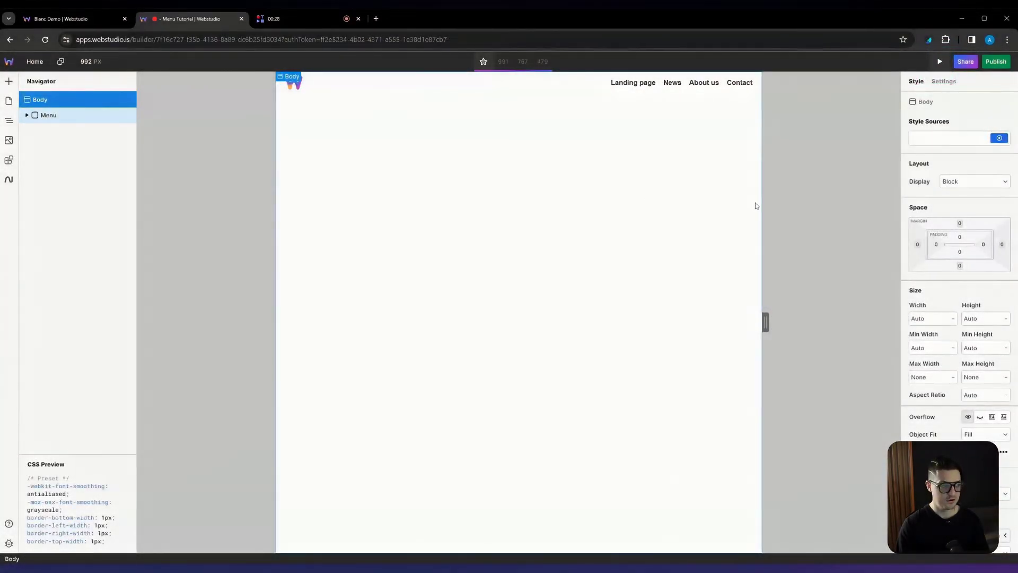
click(101, 118)
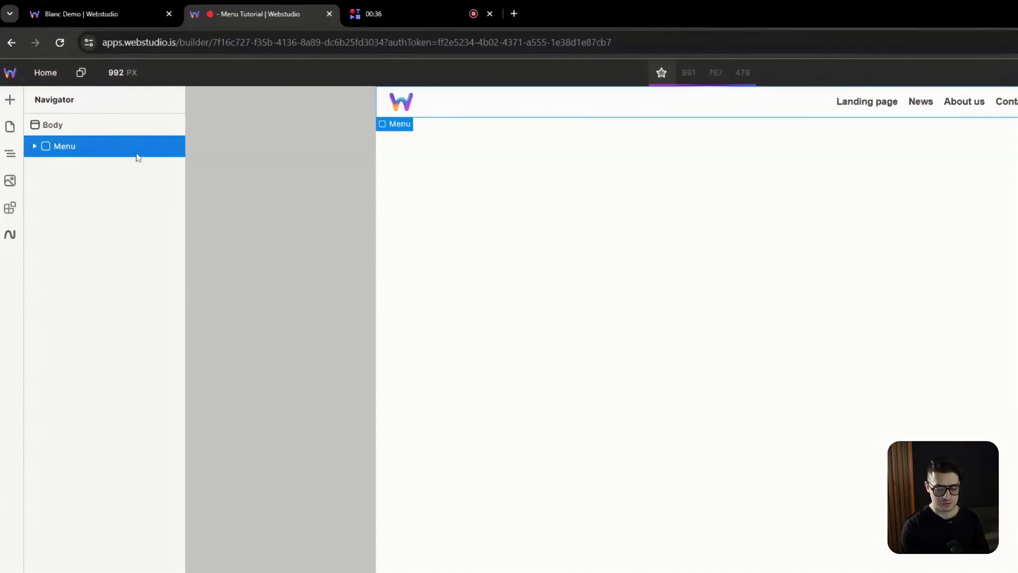
click(101, 11)
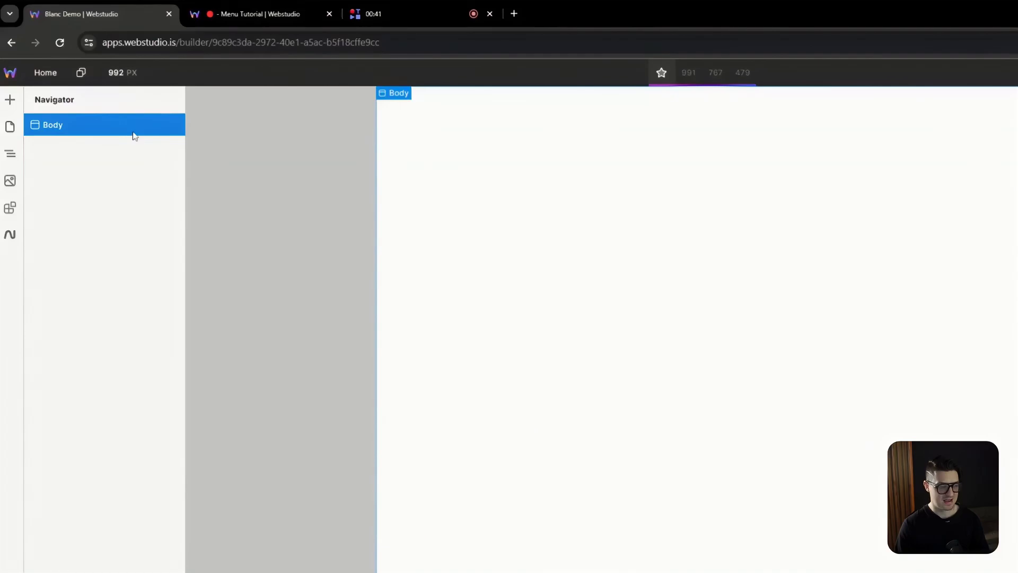
key(ctrl+v)
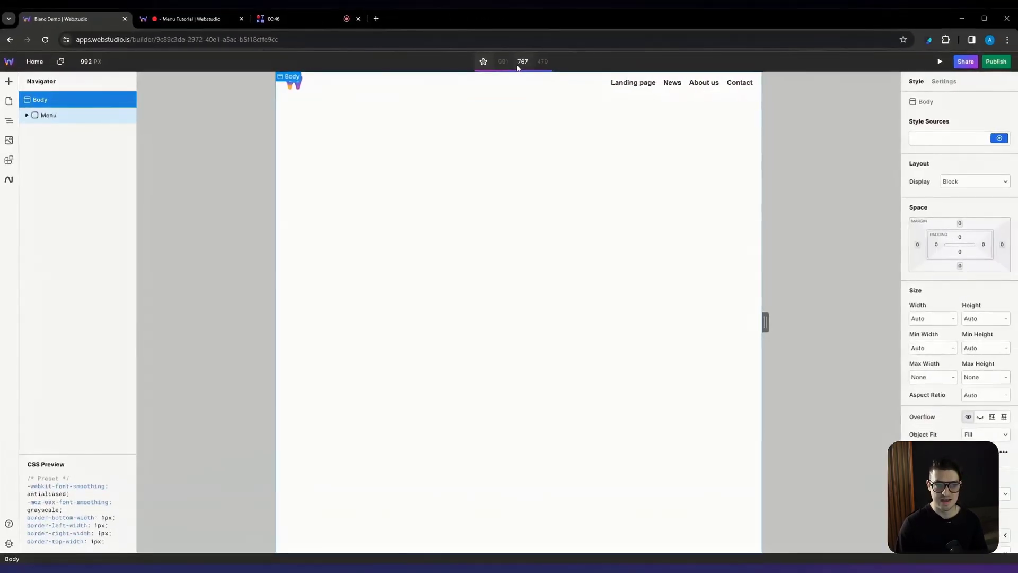
Check the pasted menu in Blanc Demo at the 767 and 479 breakpoints, then return to the base breakpoint
click(719, 67)
click(542, 61)
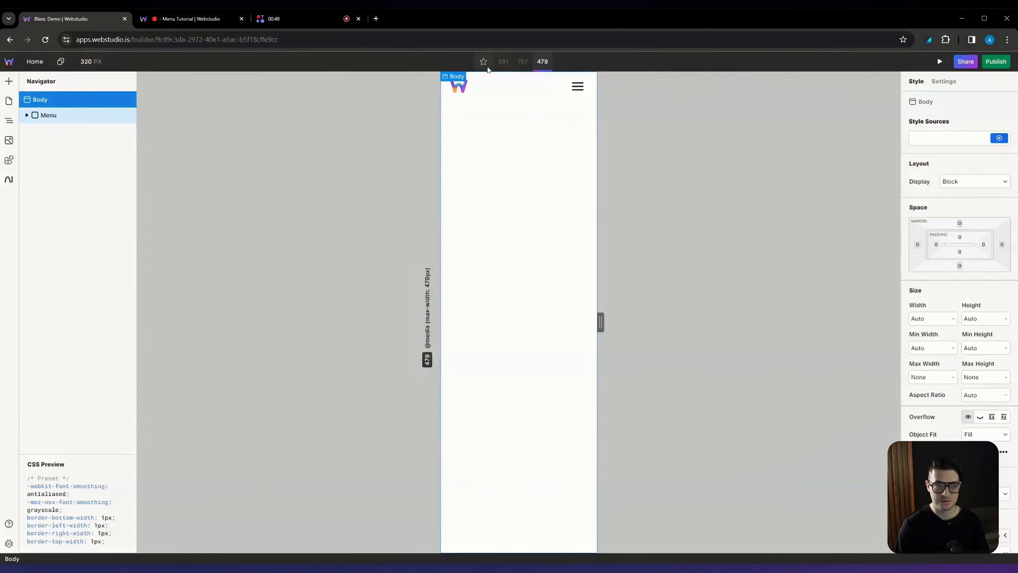
click(483, 62)
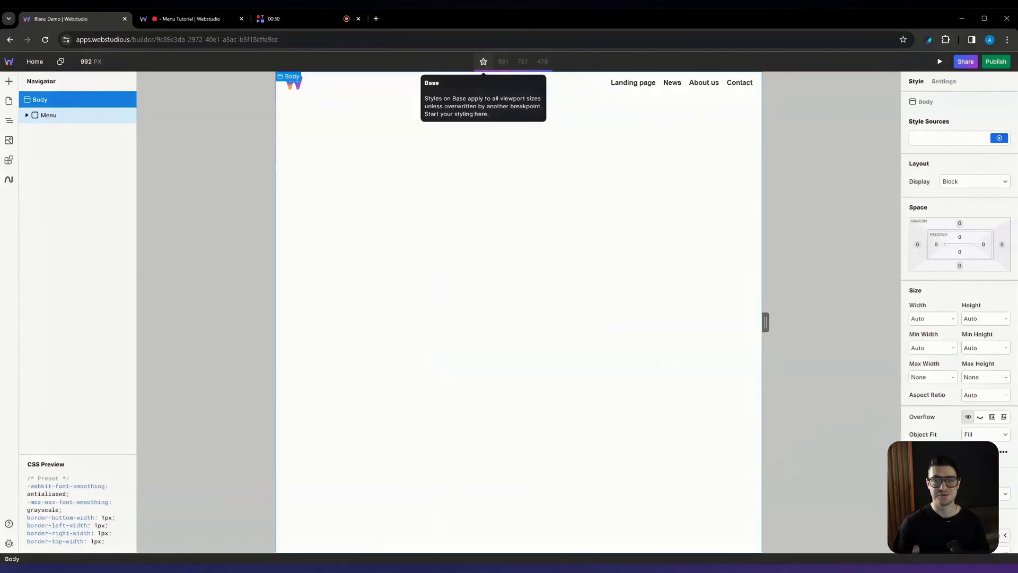
Clone the Menu Tutorial project, replacing "Menu Tutorial" in its title with the owner's first name in possessive form and "Demo Menu"
click(198, 19)
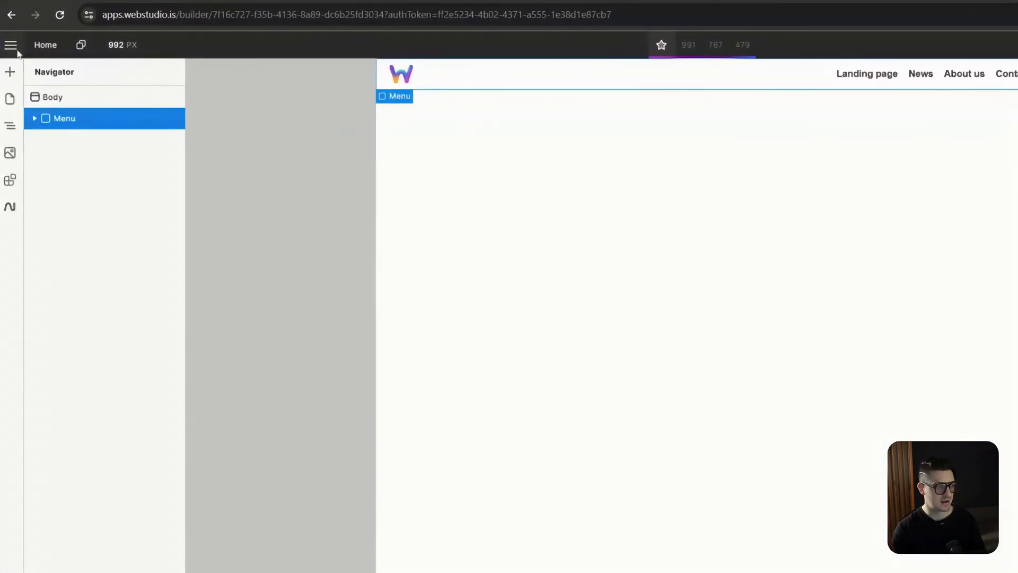
click(11, 45)
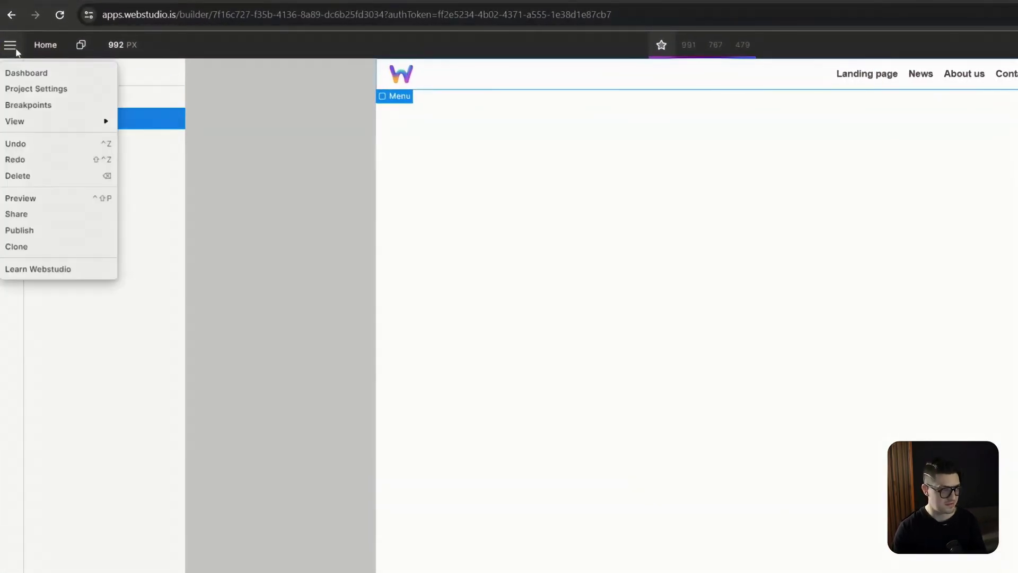
click(32, 246)
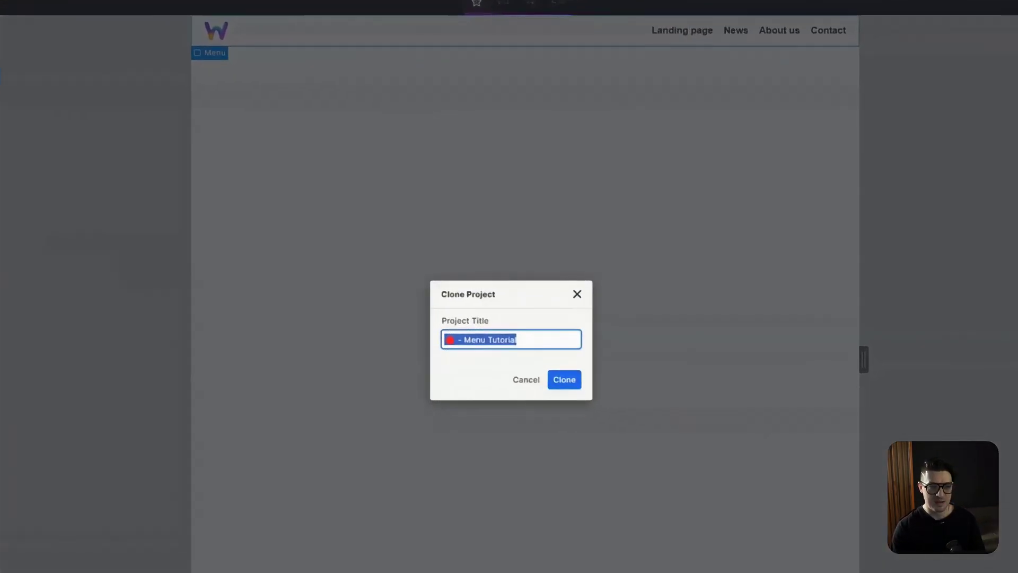
click(674, 373)
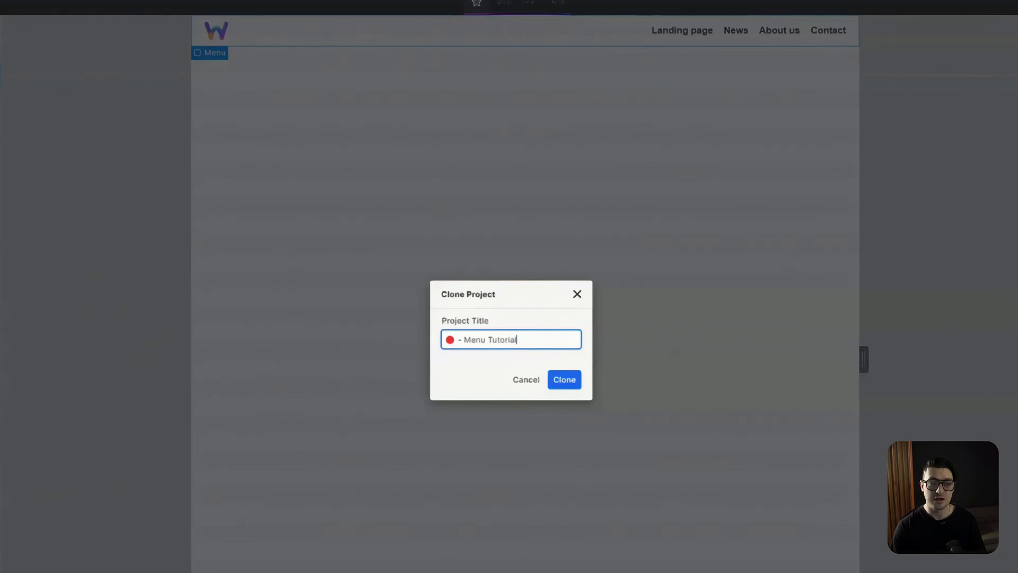
key(shift+Left)
key(shift+Left)
key(shift+Left)
key(shift+Left)
key(shift+Left)
key(shift+Left)
key(shift+Left)
key(shift+Left)
key(shift+Left)
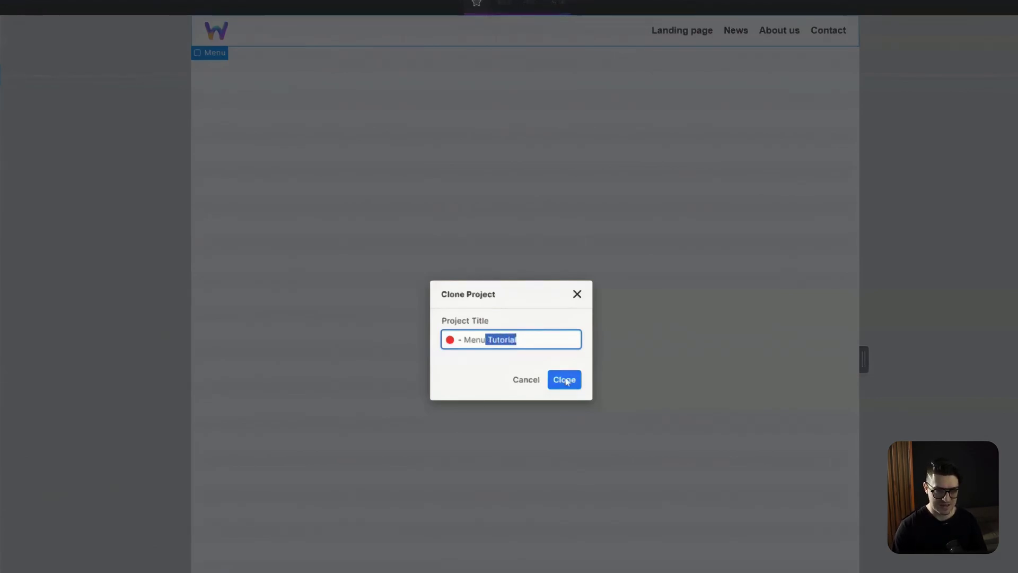
key(shift+Left)
key(shift+Left)
key(shift+Left)
key(shift+Left)
text(Alex's Dem)
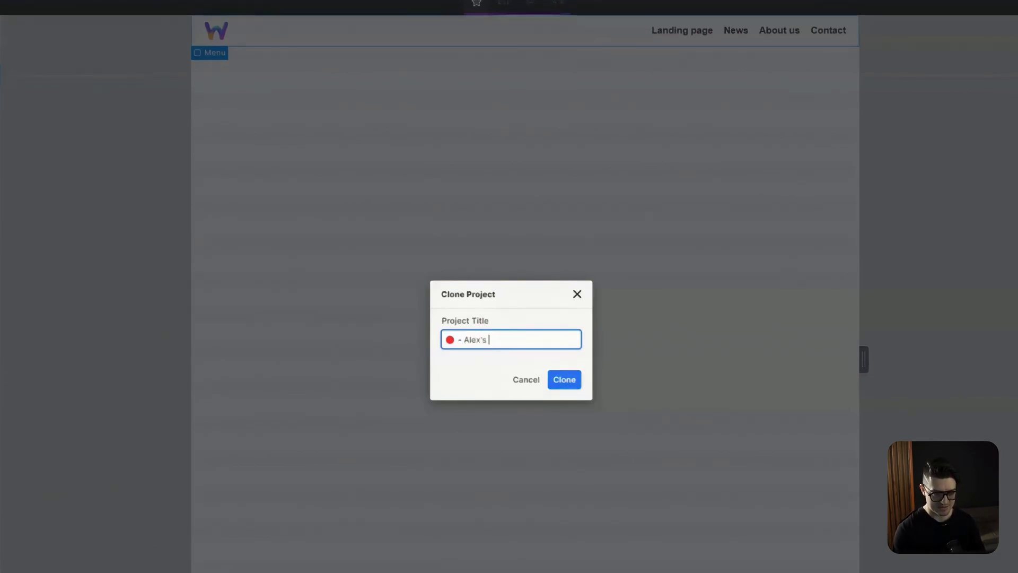
text(o Menu)
click(564, 378)
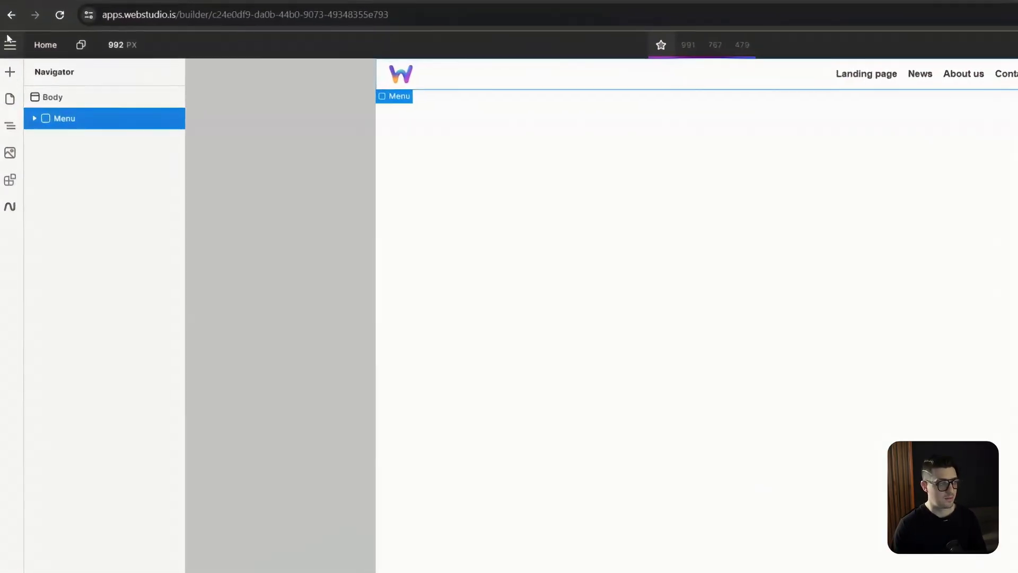
Leave the cloned project and go to the project Dashboard
click(9, 41)
click(28, 77)
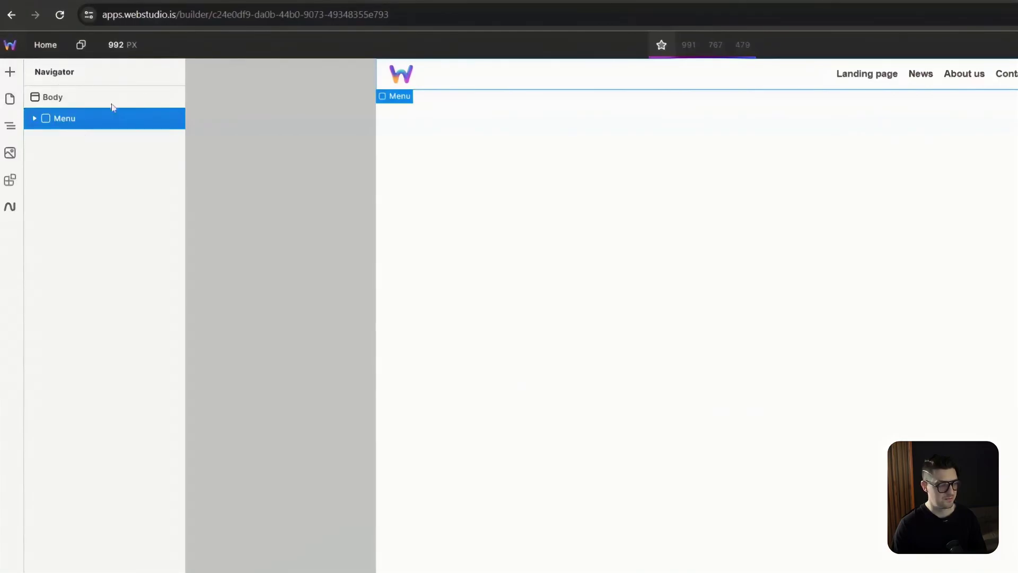